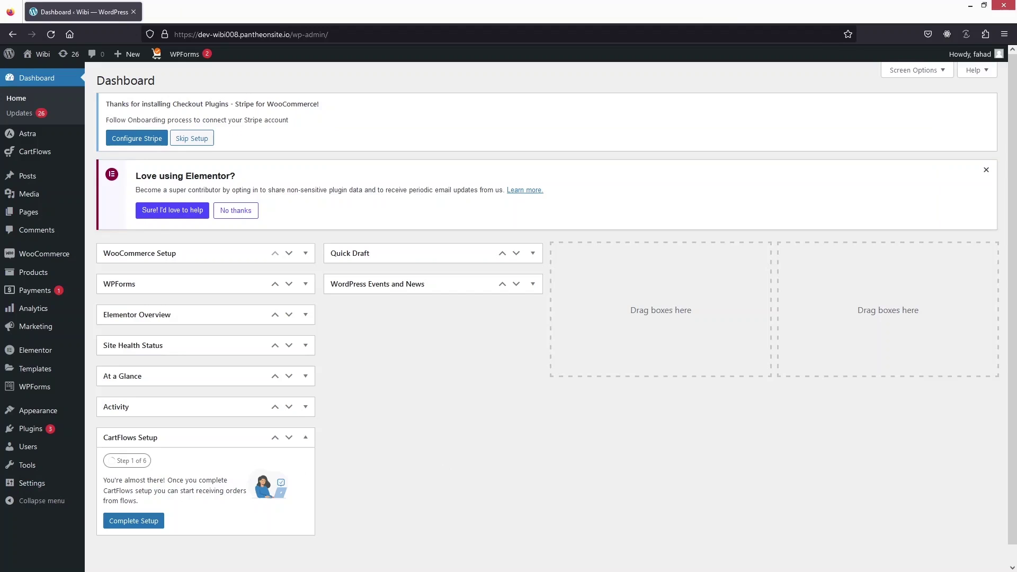
Search the plugin directory for shoplentor, then install and activate the ShopLentor WooCommerce Builder plugin
{"action": "mouse_move", "coordinate": [40, 429]}
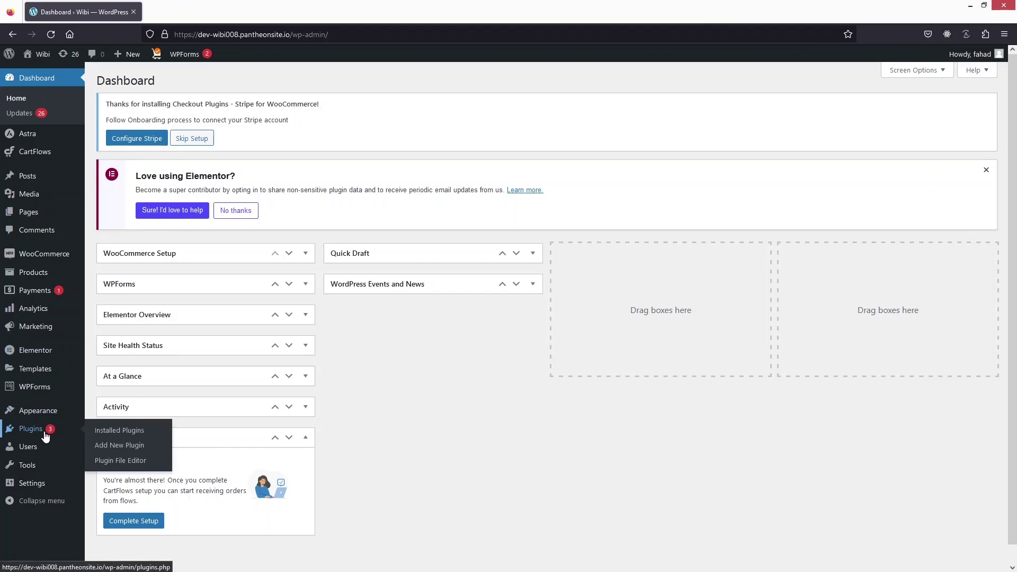
{"action": "left_click", "coordinate": [135, 447]}
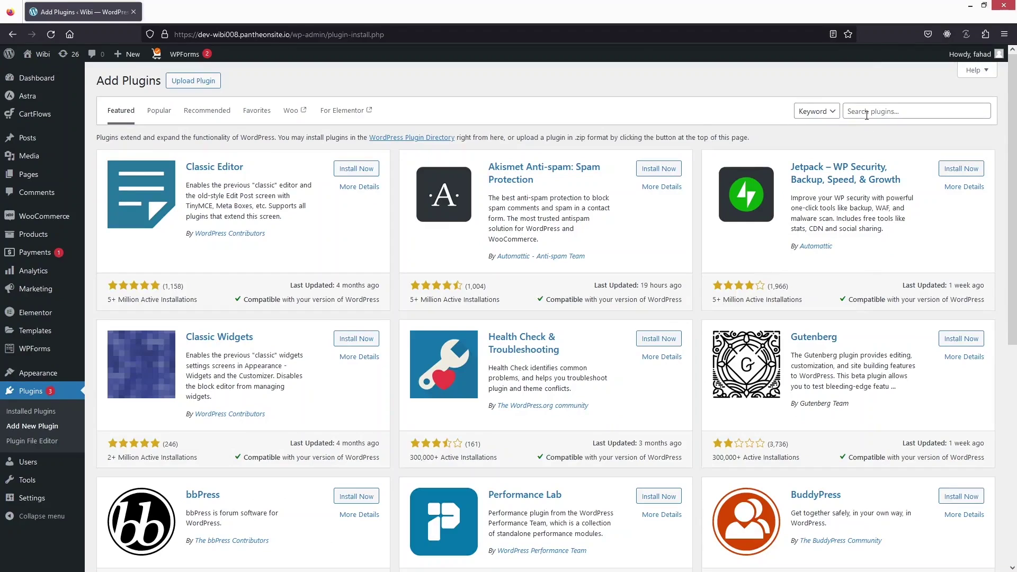
{"action": "left_click", "coordinate": [867, 112]}
{"action": "type", "text": "shoplentor"}
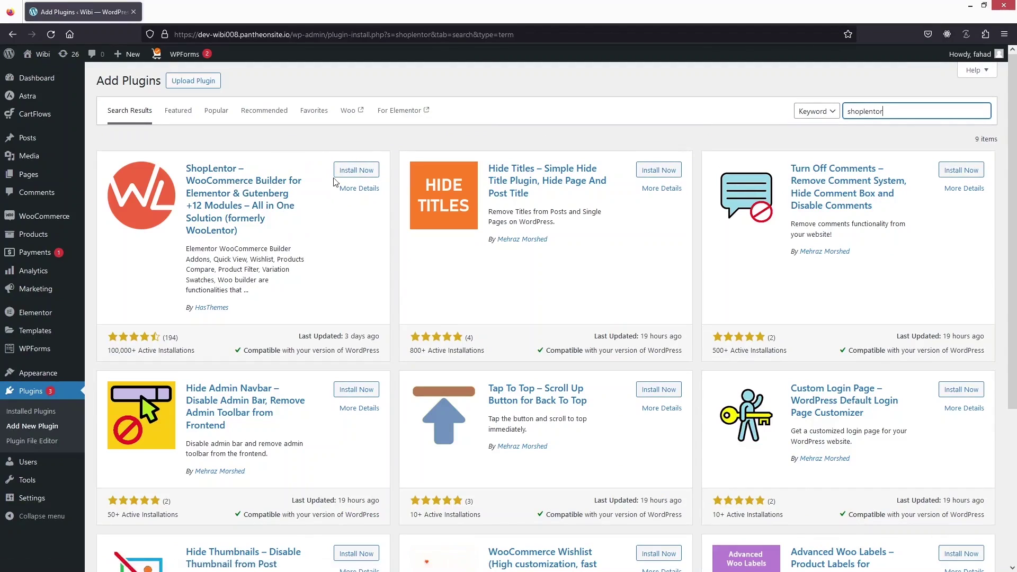
{"action": "left_click", "coordinate": [347, 172]}
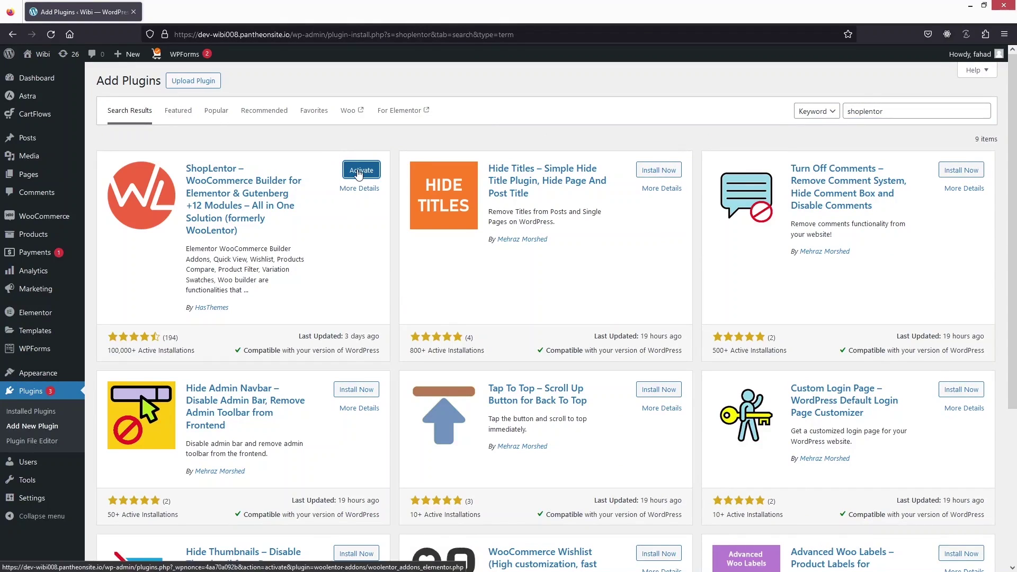
{"action": "left_click", "coordinate": [359, 170]}
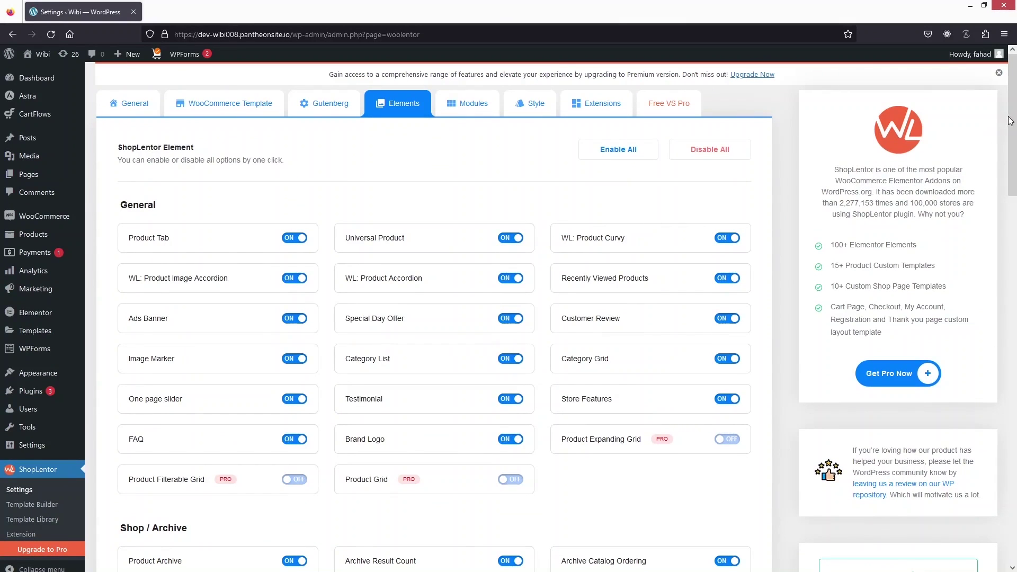
Review ShopLentor's General page and its WooCommerce Template settings, including the choices for the Single Product Template
{"action": "mouse_move", "coordinate": [1010, 120]}
{"action": "left_mouse_down"}
{"action": "mouse_move", "coordinate": [1010, 423]}
{"action": "mouse_move", "coordinate": [1010, 101]}
{"action": "left_mouse_up"}
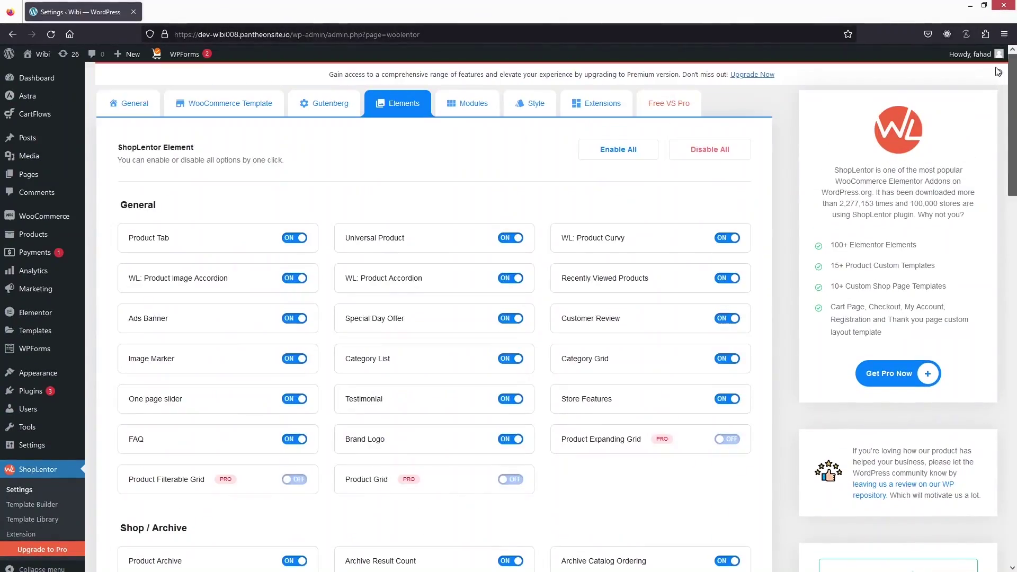
{"action": "left_click", "coordinate": [117, 106]}
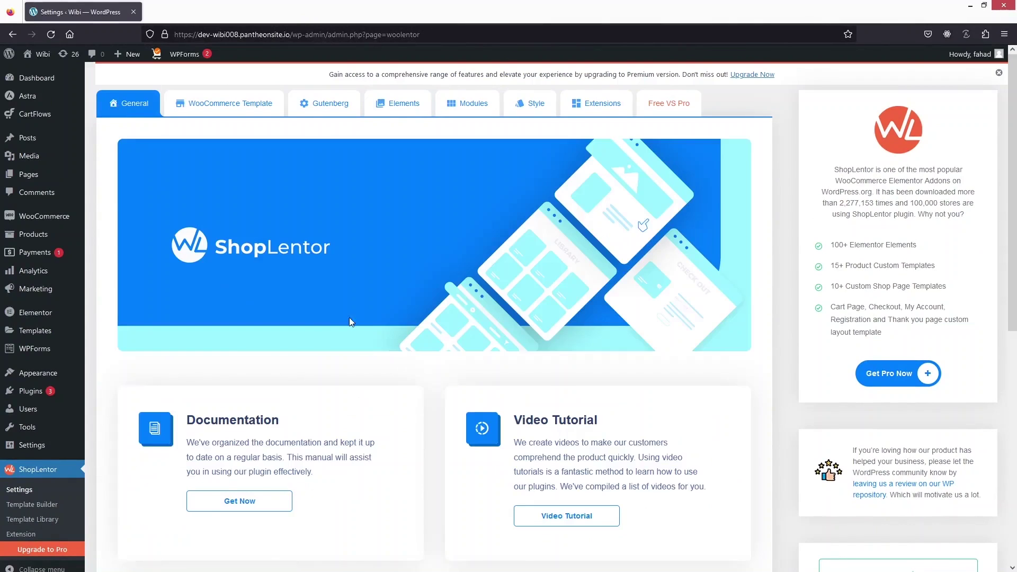
{"action": "scroll", "coordinate": [349, 317], "scroll_direction": "down", "scroll_amount": 9}
{"action": "scroll", "coordinate": [348, 321], "scroll_direction": "up", "scroll_amount": 8}
{"action": "left_click", "coordinate": [235, 114]}
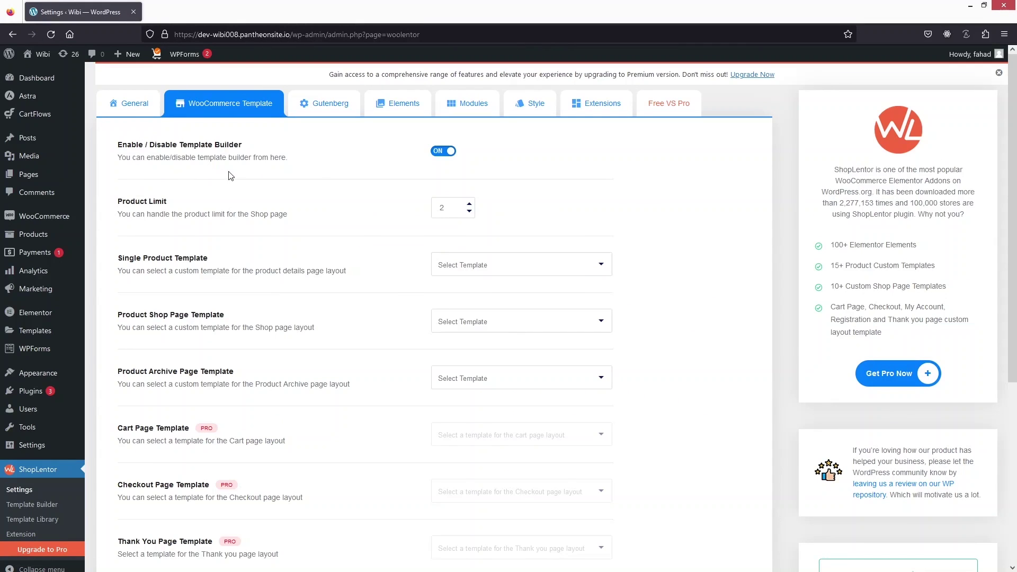
{"action": "scroll", "coordinate": [234, 163], "scroll_direction": "down", "scroll_amount": 2}
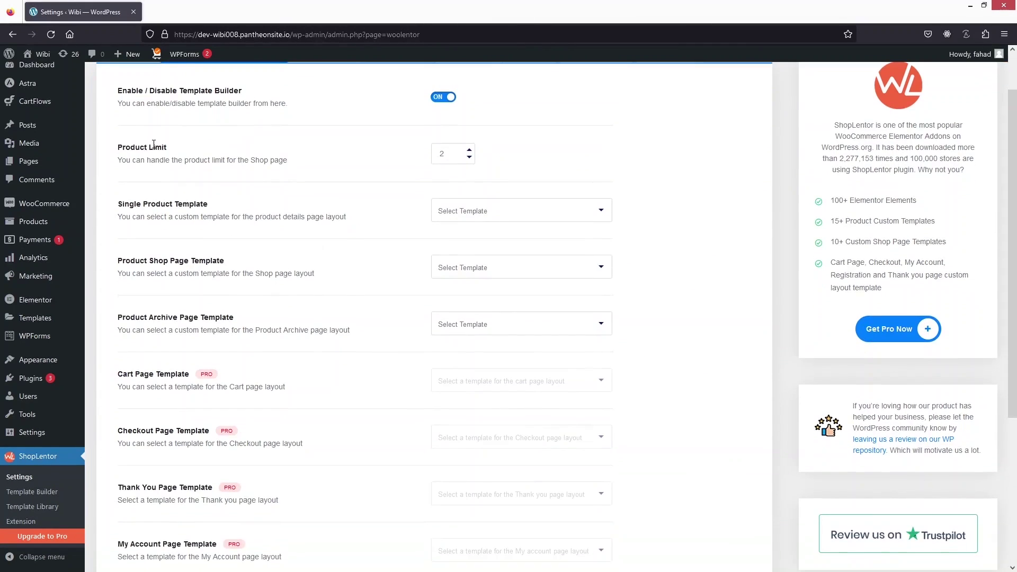
{"action": "scroll", "coordinate": [192, 180], "scroll_direction": "down", "scroll_amount": 4}
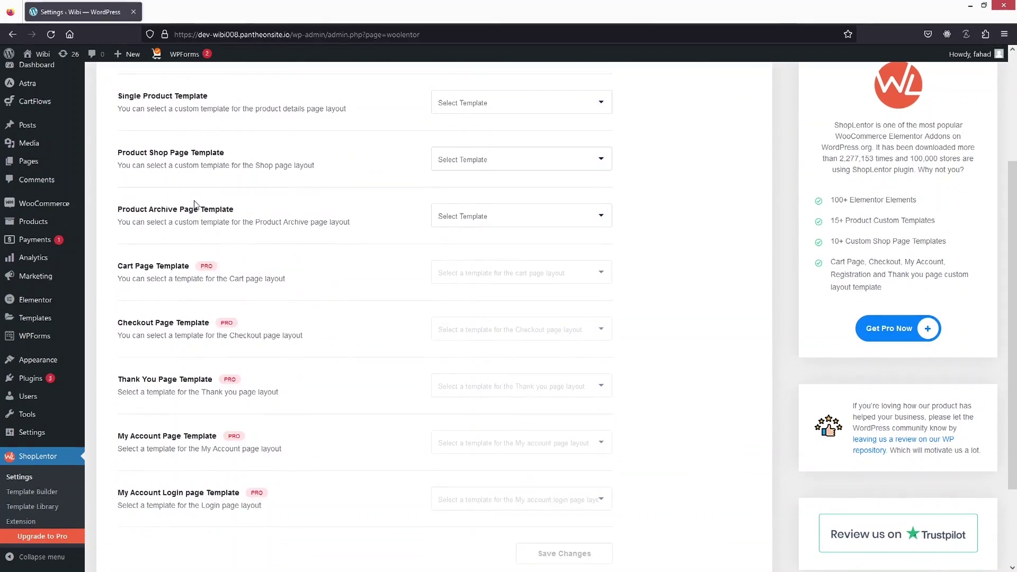
{"action": "scroll", "coordinate": [263, 169], "scroll_direction": "up", "scroll_amount": 2}
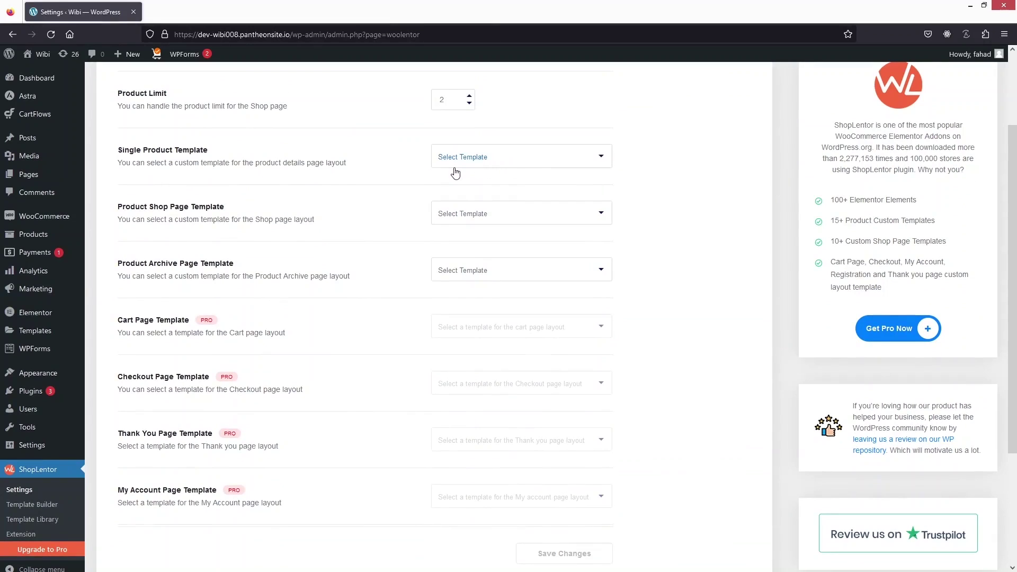
{"action": "left_click", "coordinate": [518, 161]}
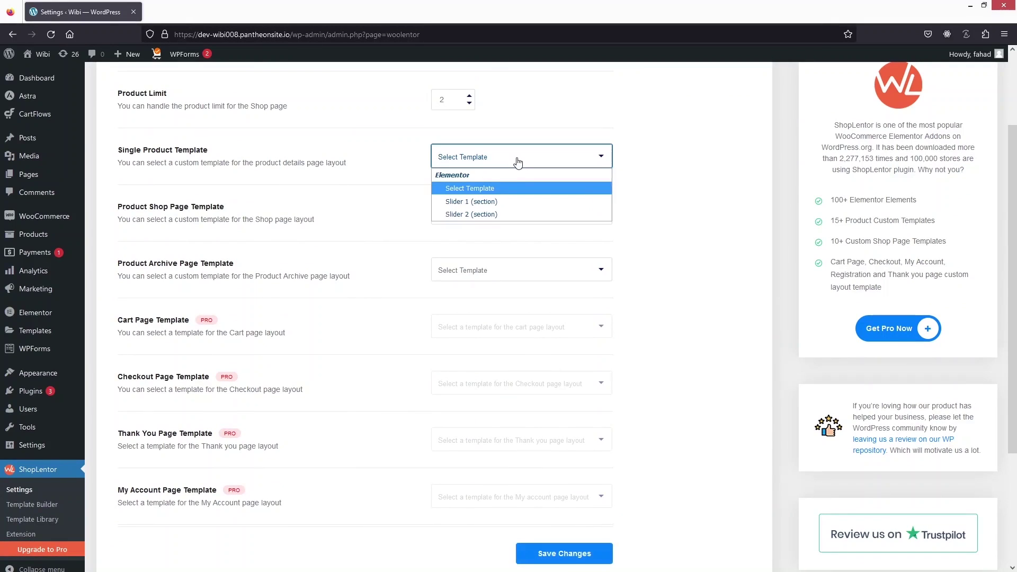
{"action": "left_click", "coordinate": [357, 181]}
{"action": "scroll", "coordinate": [437, 323], "scroll_direction": "down", "scroll_amount": 1}
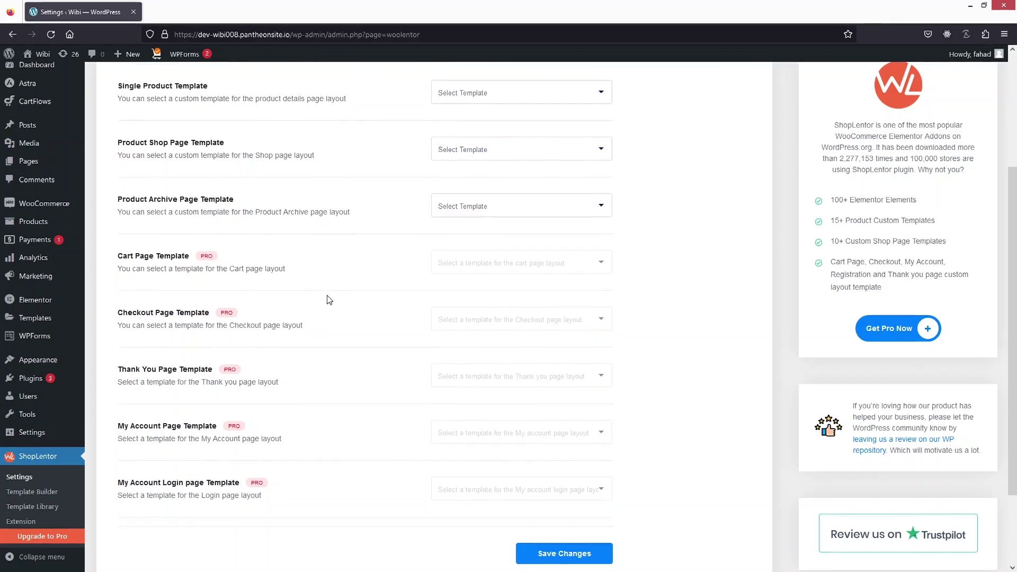
{"action": "scroll", "coordinate": [329, 297], "scroll_direction": "up", "scroll_amount": 3}
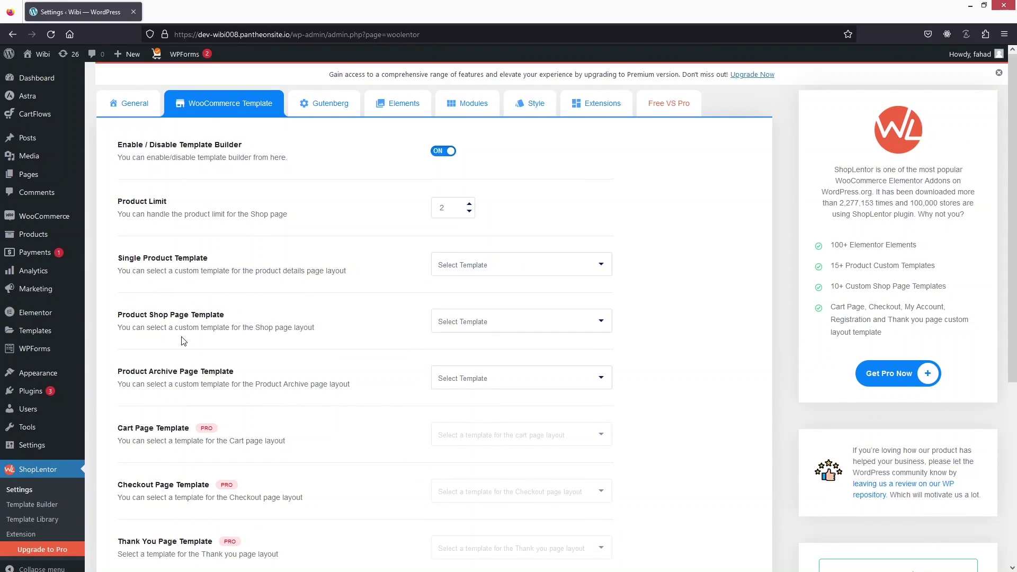
Create a new Elementor template of type Page from the saved templates, leaving its name empty
{"action": "mouse_move", "coordinate": [51, 335]}
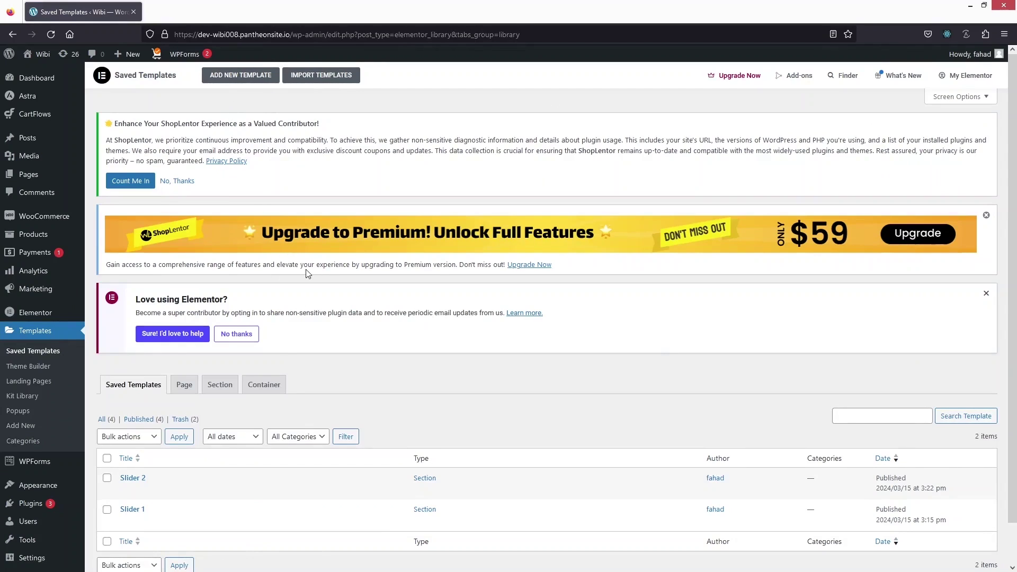
{"action": "left_click", "coordinate": [236, 83]}
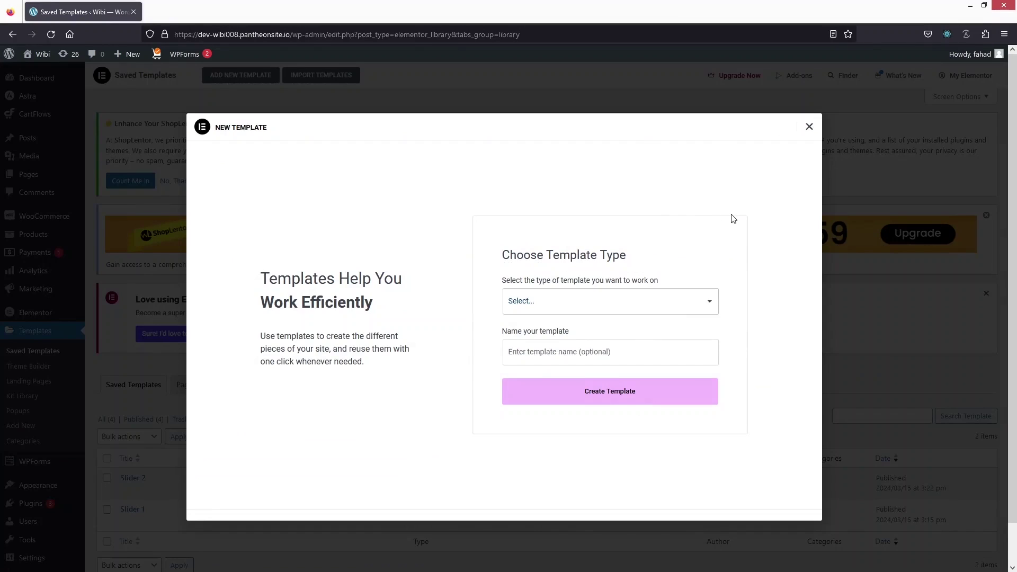
{"action": "left_click", "coordinate": [699, 302]}
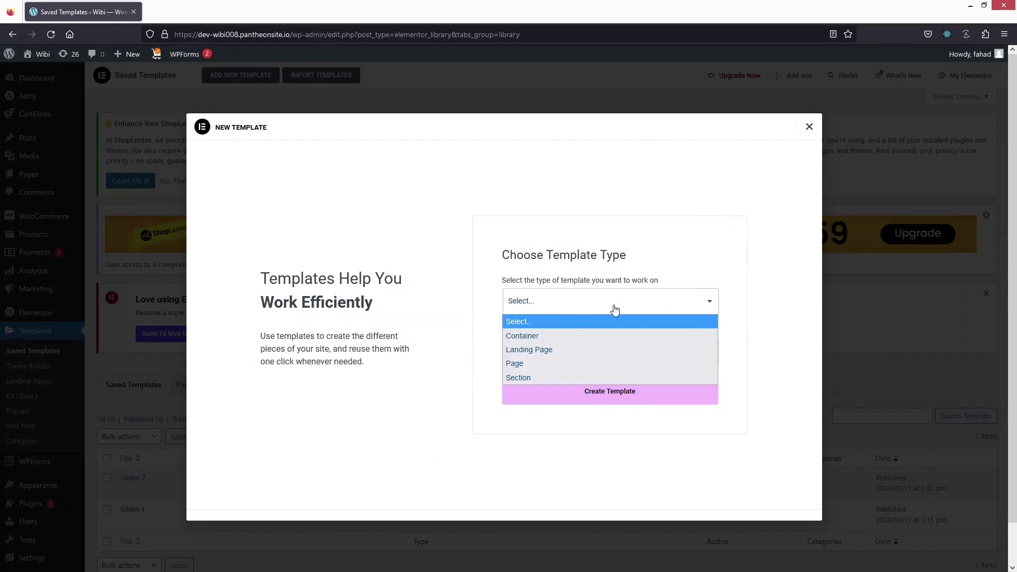
{"action": "left_click", "coordinate": [564, 364]}
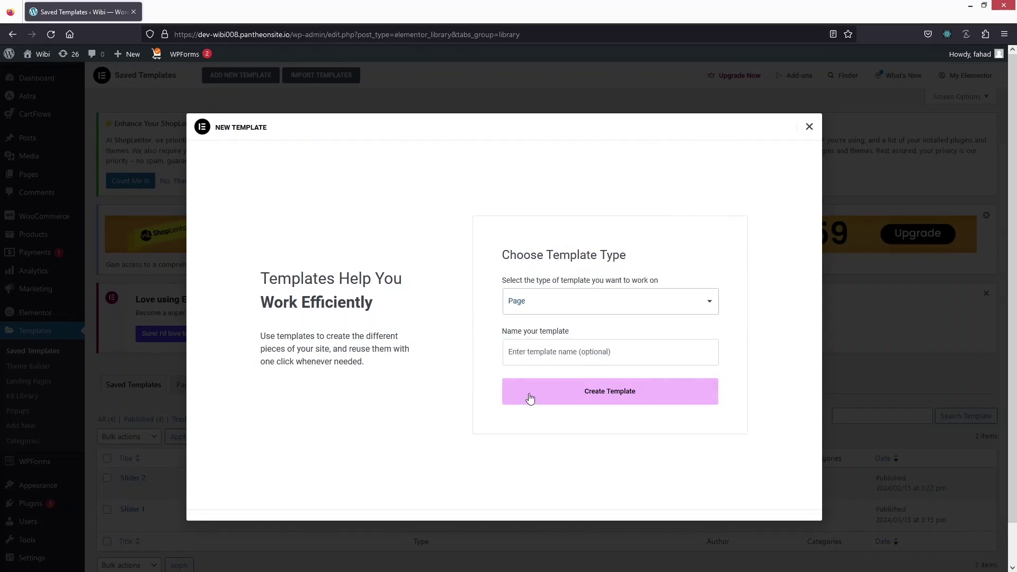
{"action": "left_click", "coordinate": [566, 398]}
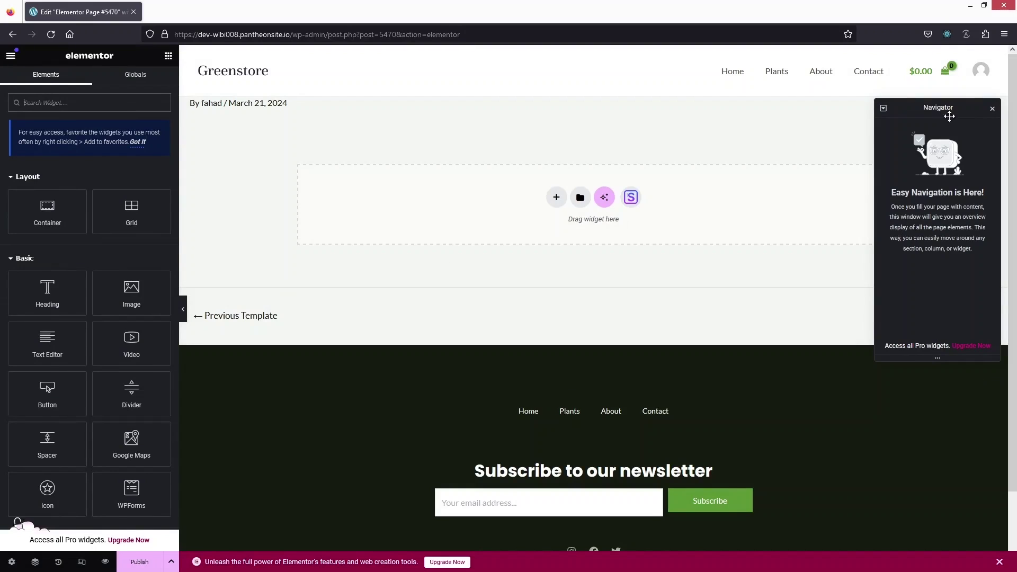
Close the Navigator and add a Flexbox container structured as one tall column beside two stacked containers
{"action": "left_click", "coordinate": [992, 108]}
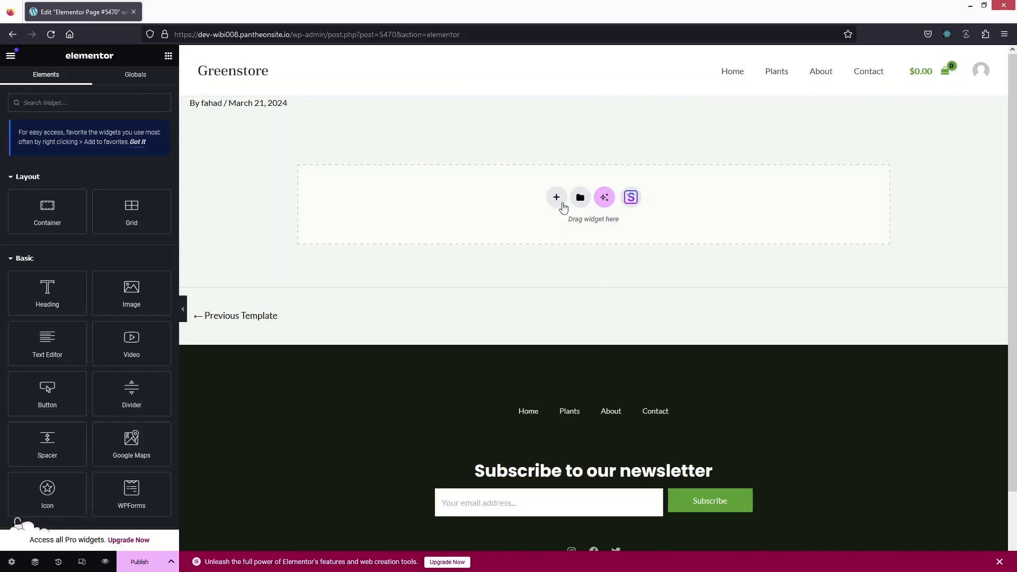
{"action": "left_click", "coordinate": [556, 198]}
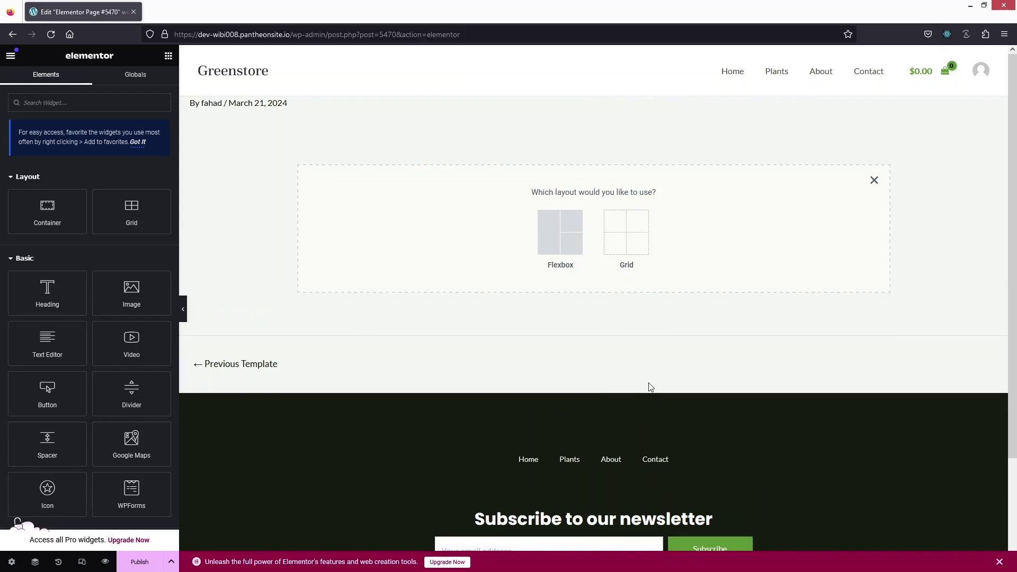
{"action": "left_click", "coordinate": [547, 243]}
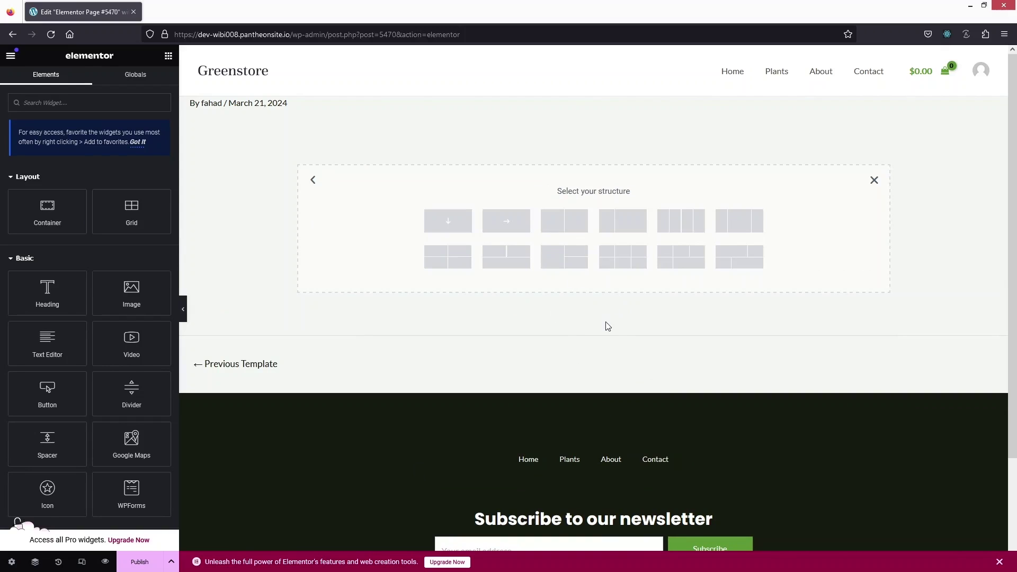
{"action": "left_click", "coordinate": [564, 256]}
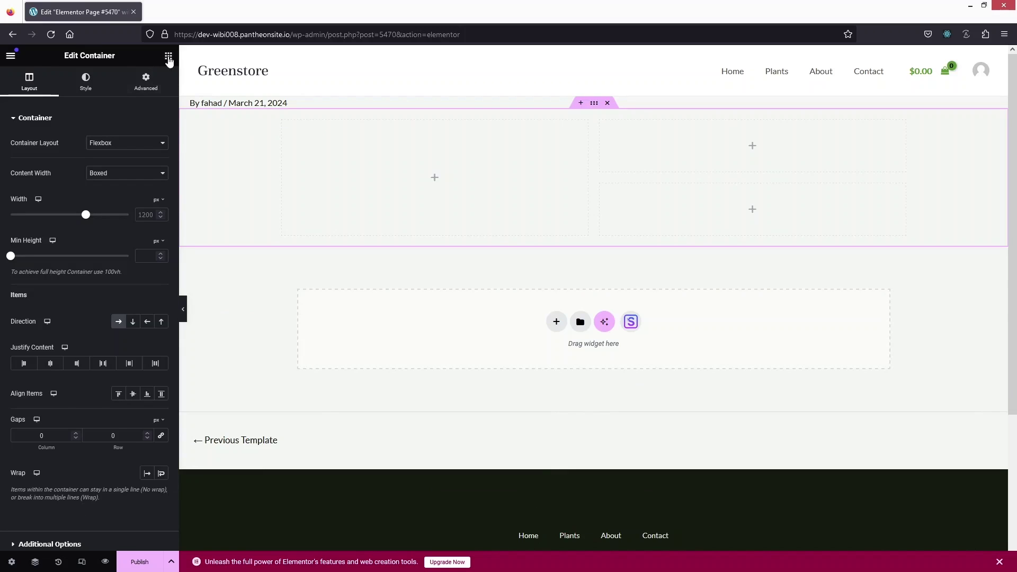
Add the WL: Product title widget to the upper container of the right column and set its HTML tag to H3
{"action": "left_click", "coordinate": [168, 56]}
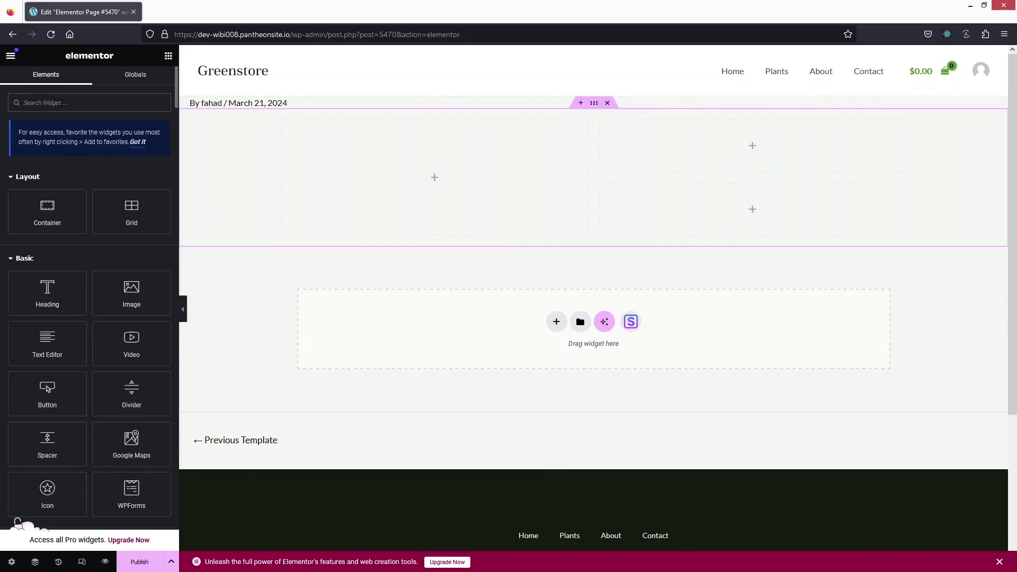
{"action": "type", "text": "title"}
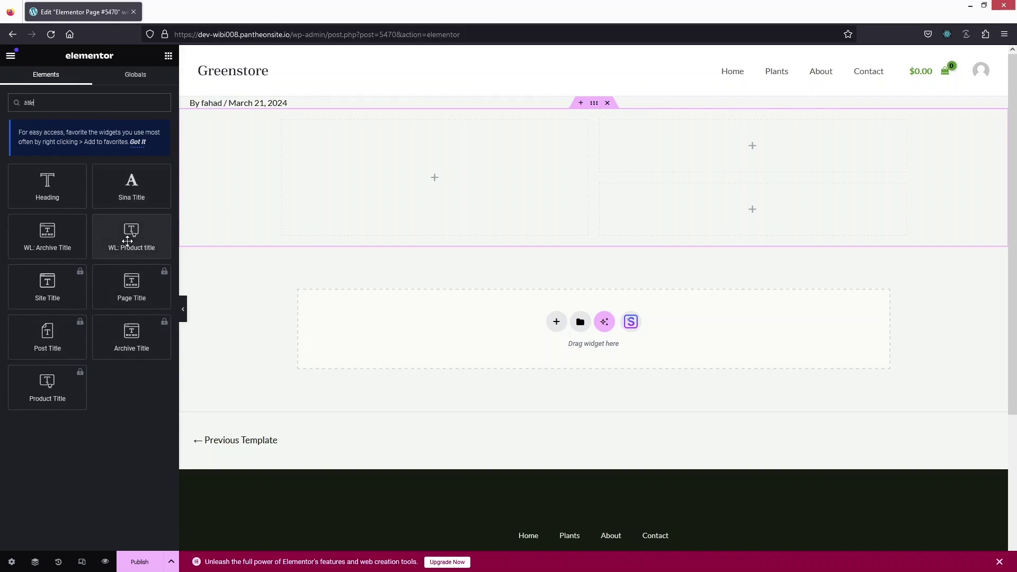
{"action": "left_click_drag", "start_coordinate": [127, 240], "coordinate": [724, 138]}
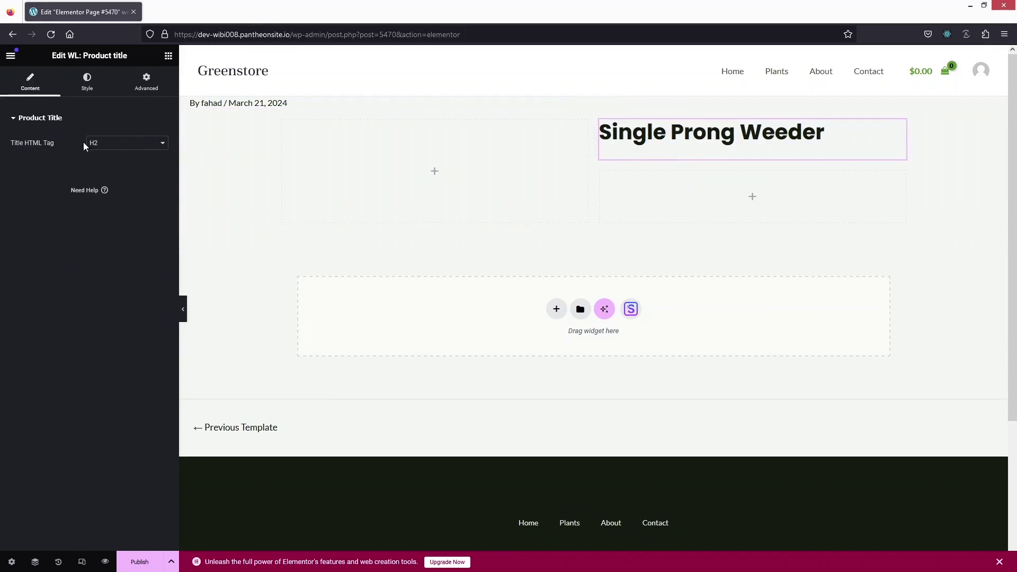
{"action": "left_click", "coordinate": [149, 147]}
{"action": "left_click", "coordinate": [125, 186]}
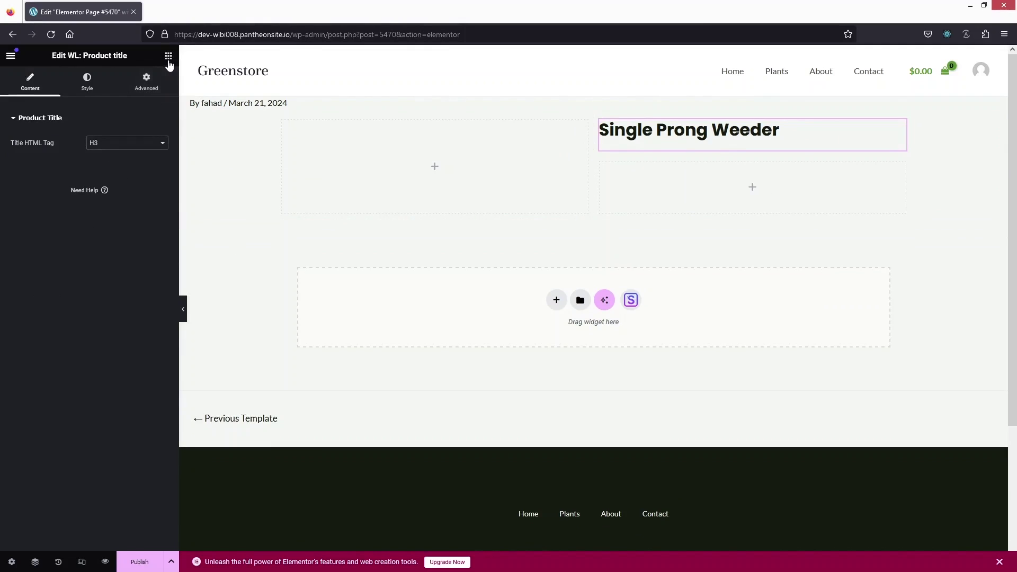
Find the WL: Product Image widget and place it in the tall left container
{"action": "left_click", "coordinate": [169, 57]}
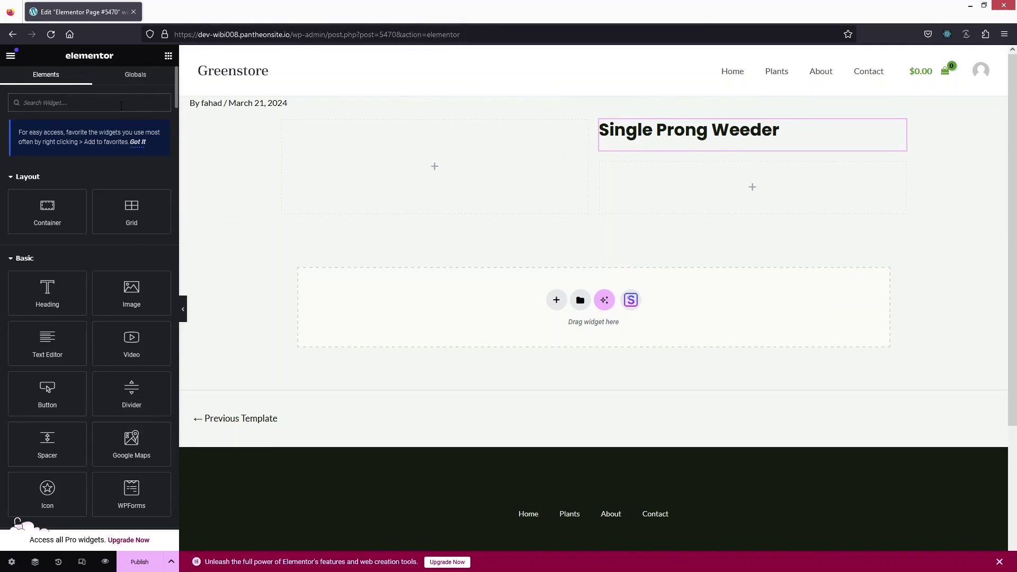
{"action": "left_click", "coordinate": [122, 103]}
{"action": "type", "text": "Product Im"}
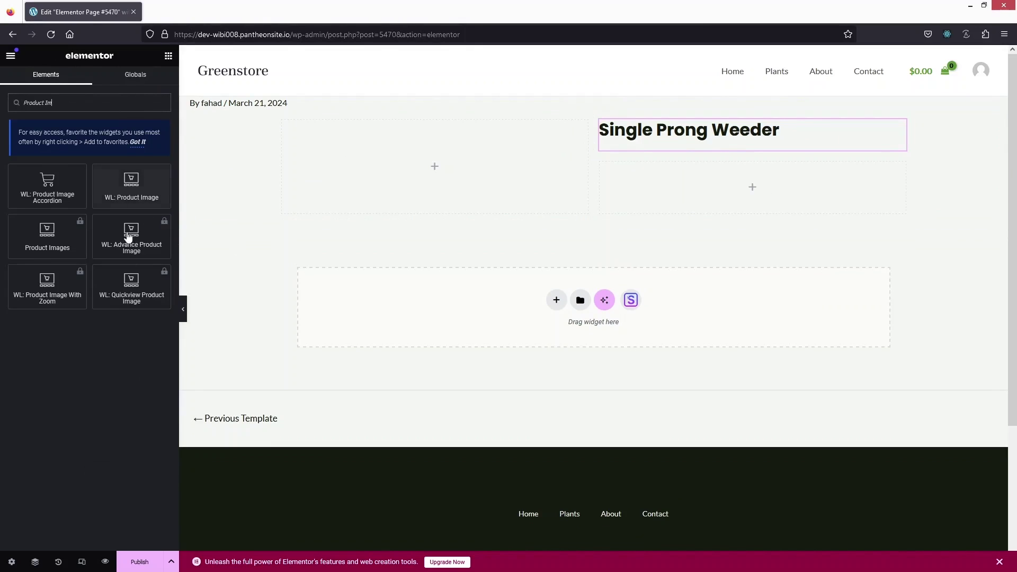
{"action": "left_click_drag", "start_coordinate": [137, 193], "coordinate": [415, 177]}
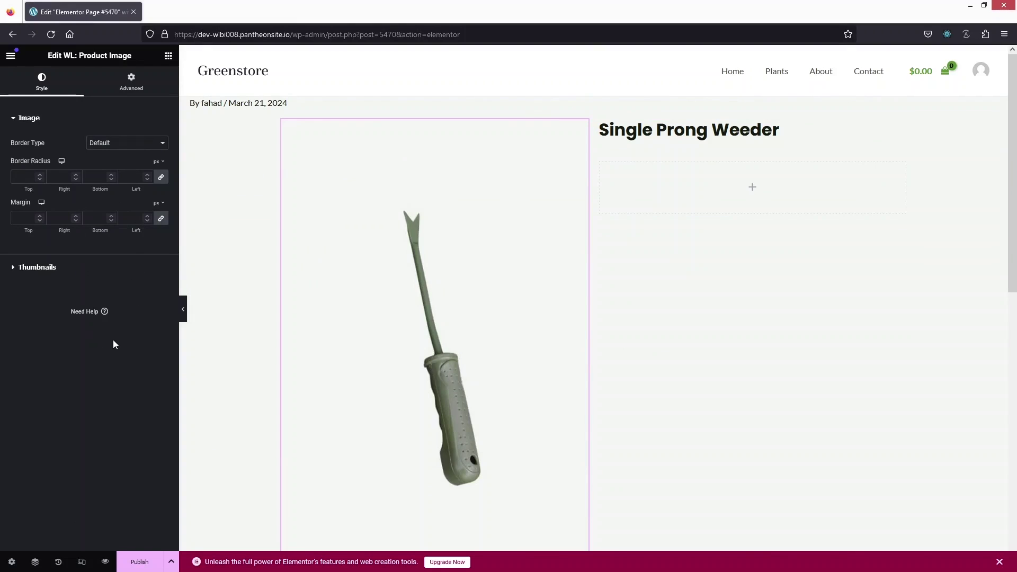
Find the WL: Product Meta widget and place it directly below the product title
{"action": "left_click", "coordinate": [168, 57]}
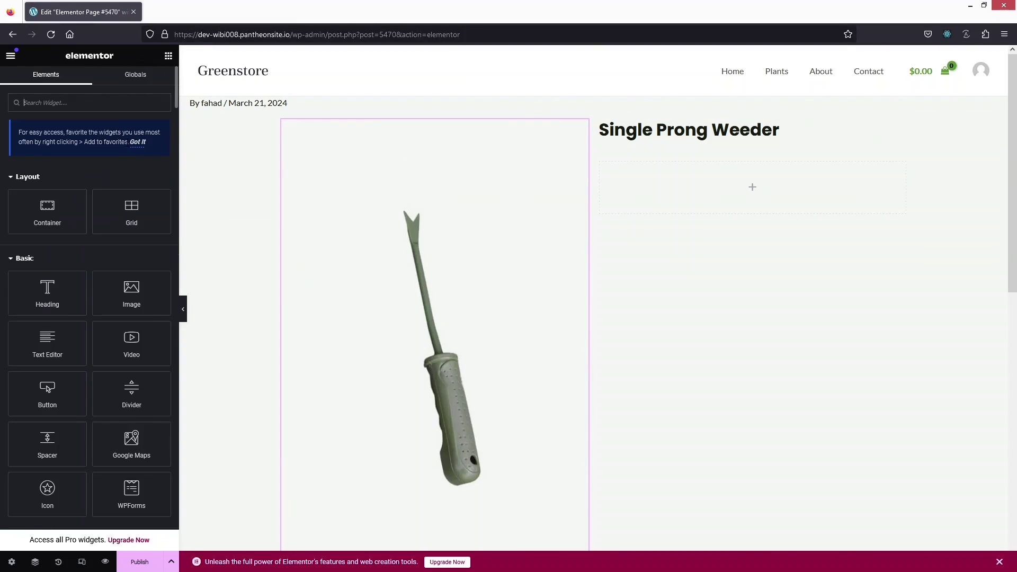
{"action": "type", "text": "product meta"}
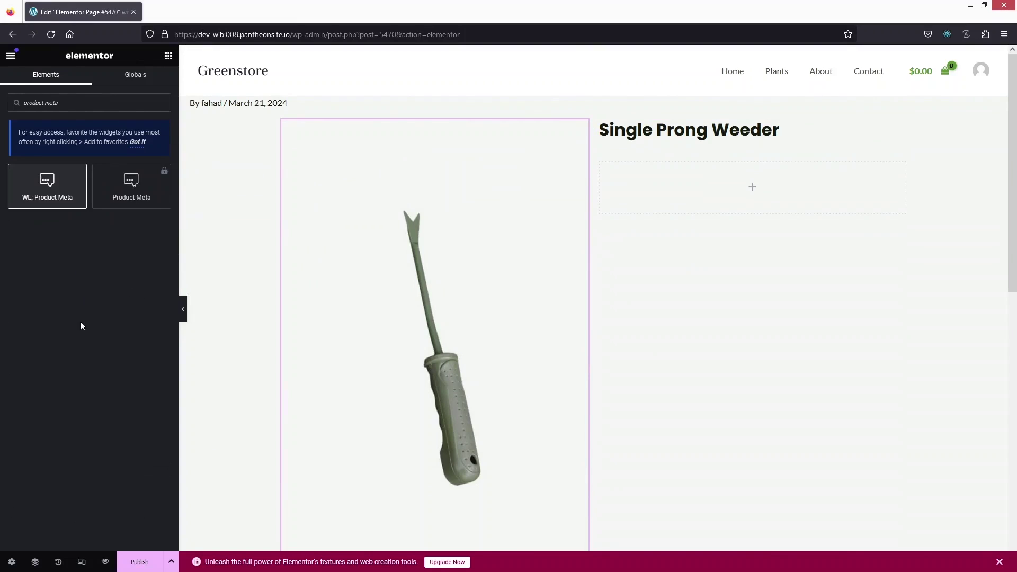
{"action": "left_click_drag", "start_coordinate": [72, 181], "coordinate": [670, 142]}
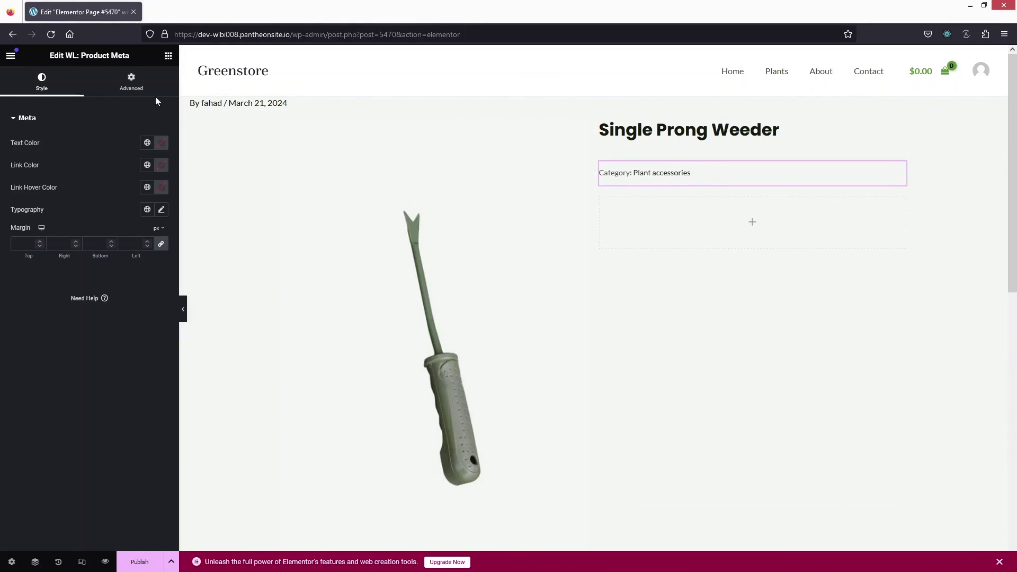
Find the WL: Product Short Description widget and place it in the lower container of the right column
{"action": "left_click", "coordinate": [169, 56]}
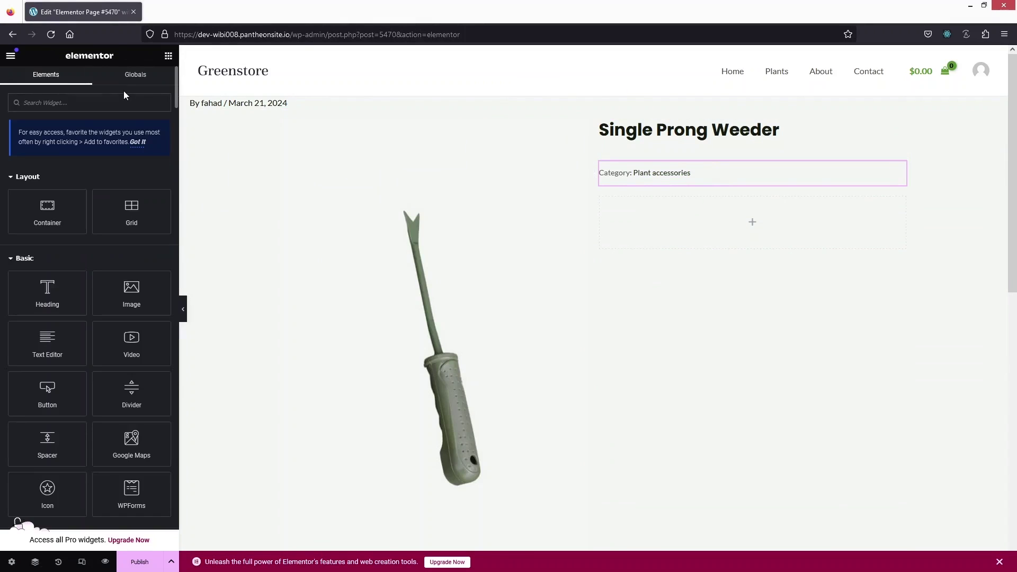
{"action": "left_click", "coordinate": [124, 96]}
{"action": "type", "text": "short des"}
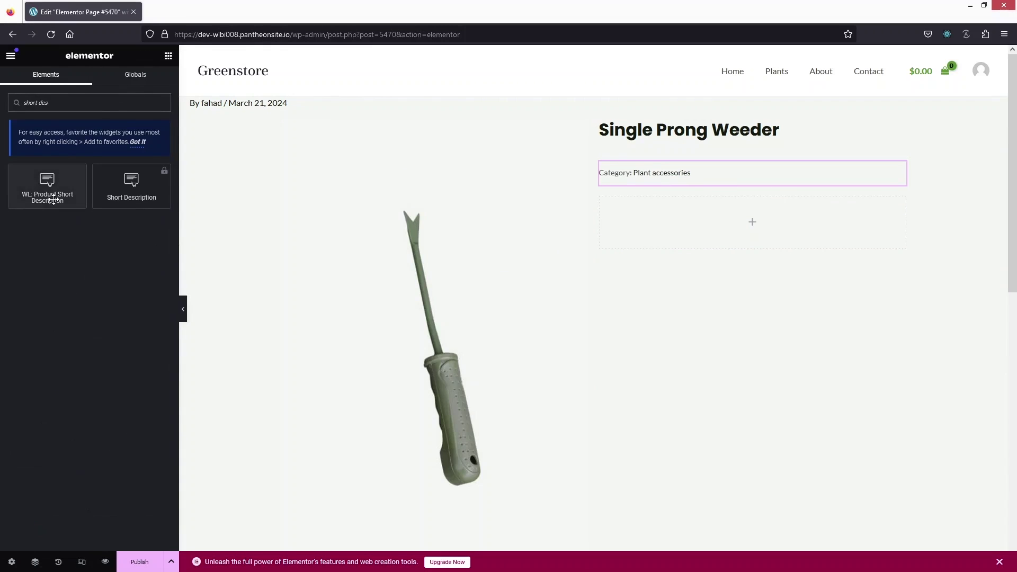
{"action": "left_click_drag", "start_coordinate": [49, 196], "coordinate": [679, 191]}
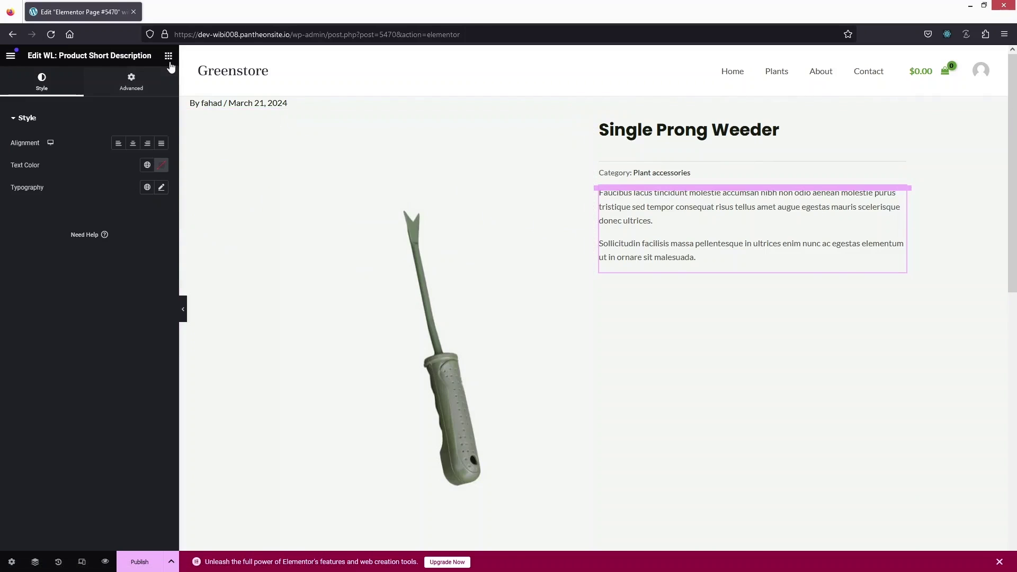
Find the WL: Breadcrumbs widget and place it directly above the product title
{"action": "left_click", "coordinate": [168, 55]}
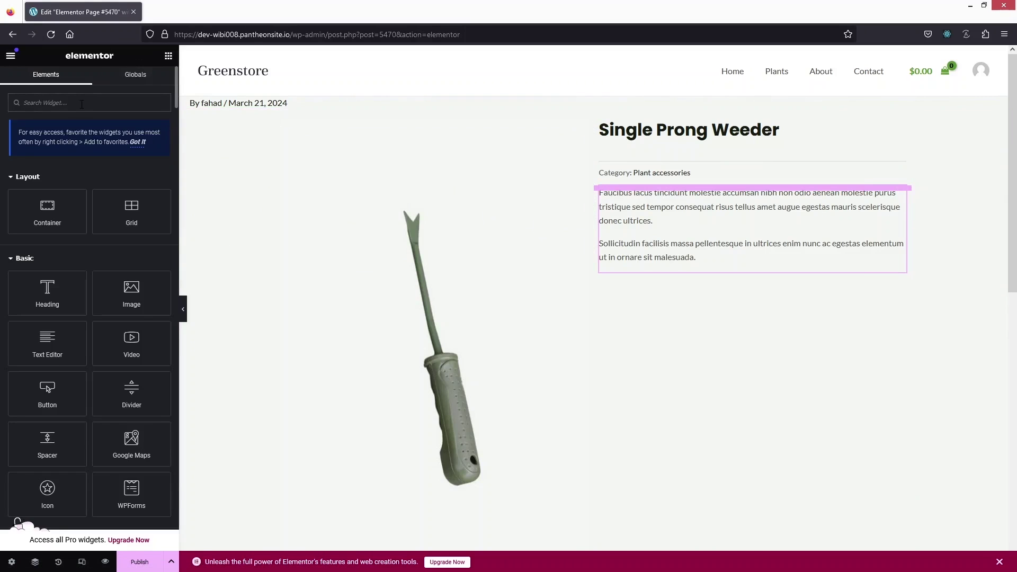
{"action": "type", "text": "brea"}
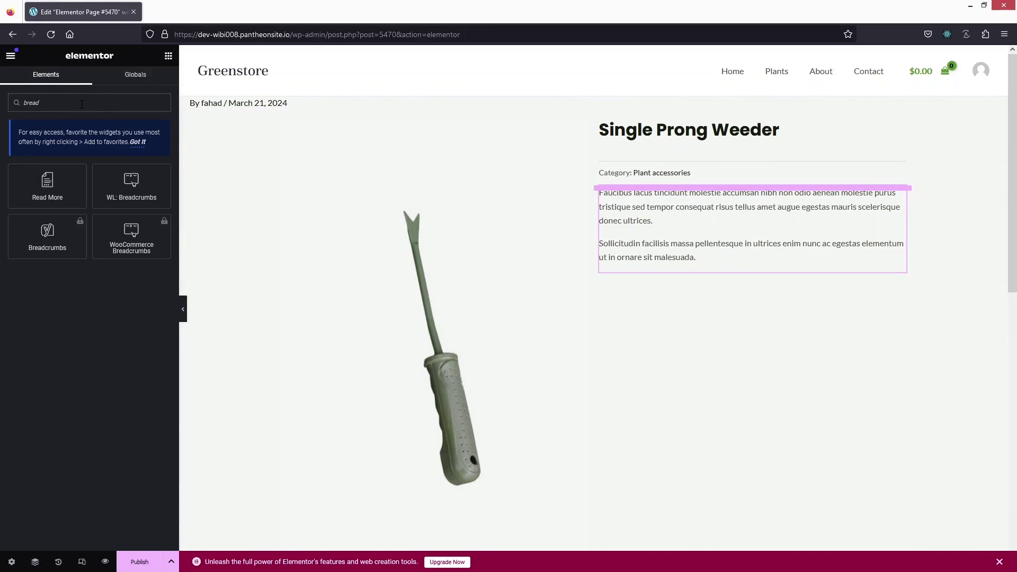
{"action": "type", "text": "d"}
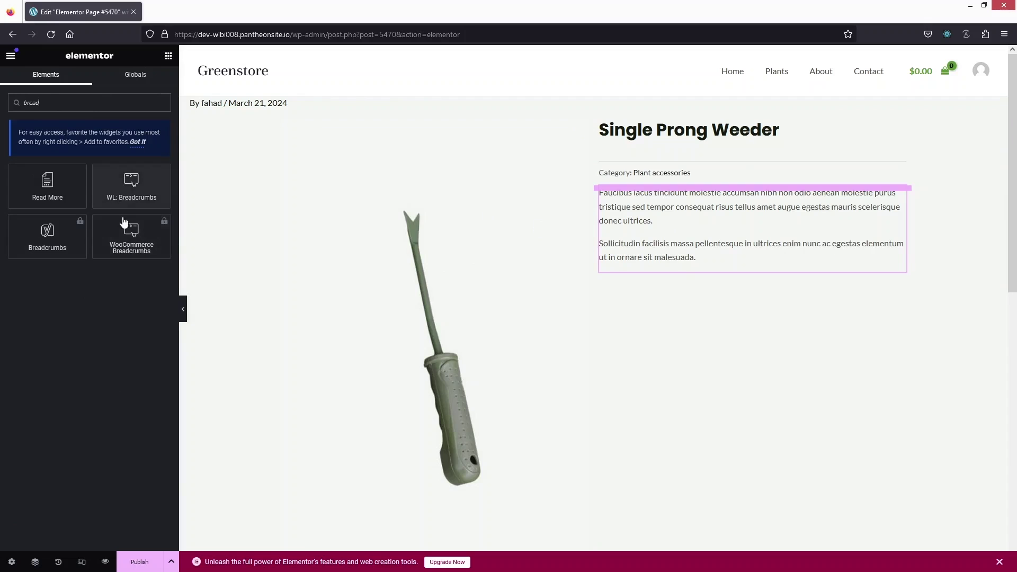
{"action": "left_click_drag", "start_coordinate": [125, 194], "coordinate": [650, 133]}
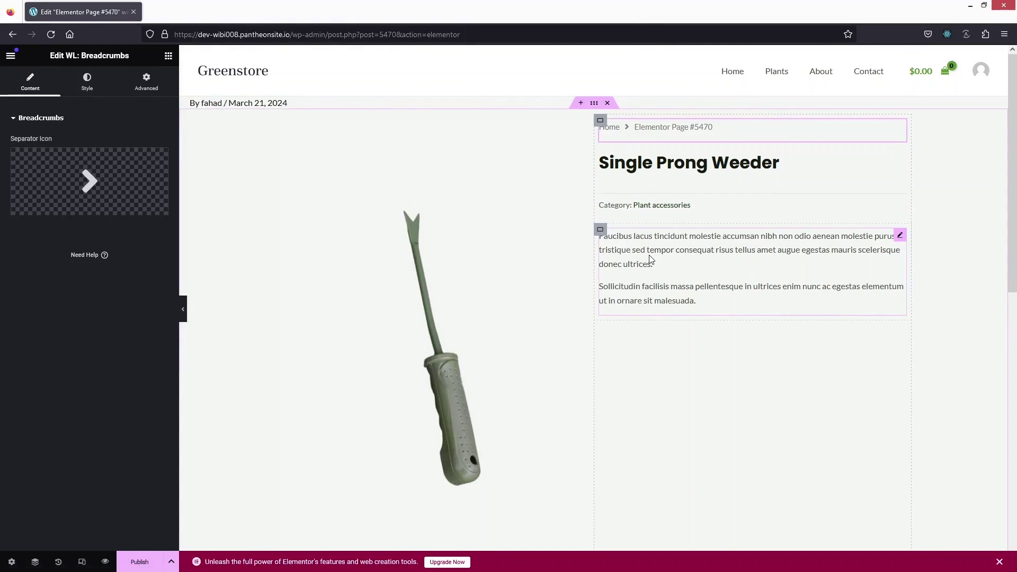
Find the WL: Add To cart widget and place it directly below the short description
{"action": "scroll", "coordinate": [660, 296], "scroll_direction": "down", "scroll_amount": 2}
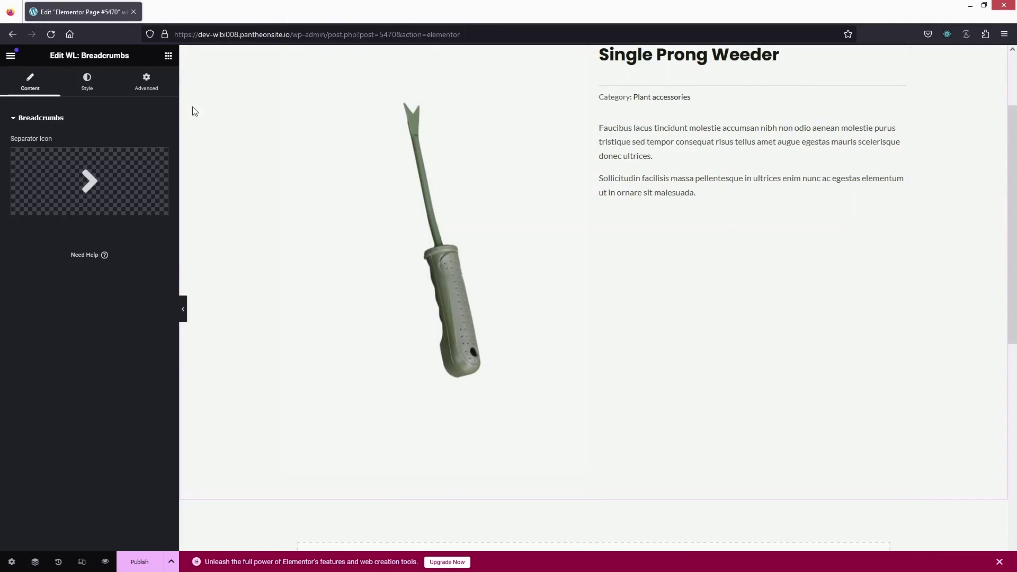
{"action": "left_click", "coordinate": [168, 56]}
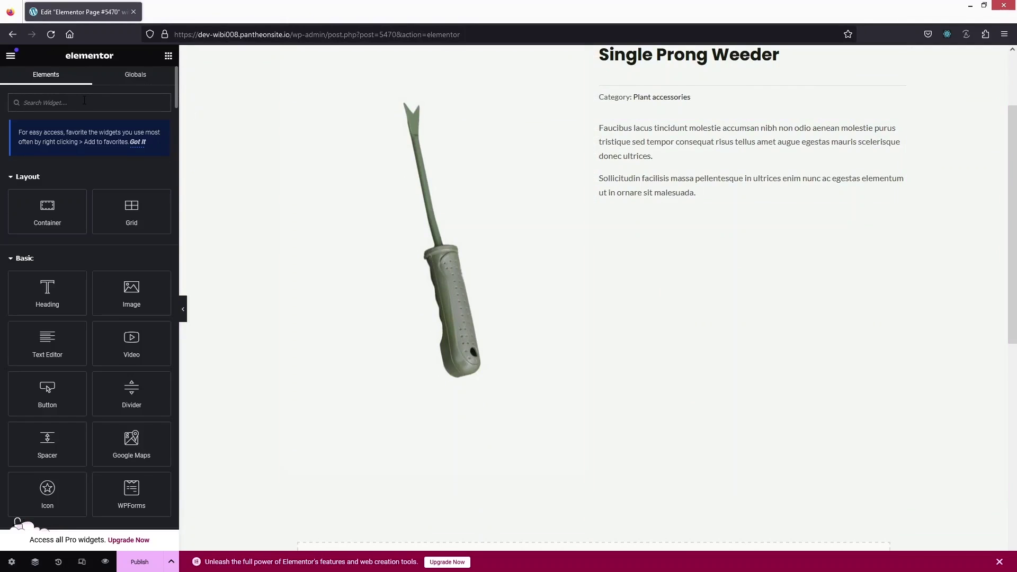
{"action": "type", "text": "add to"}
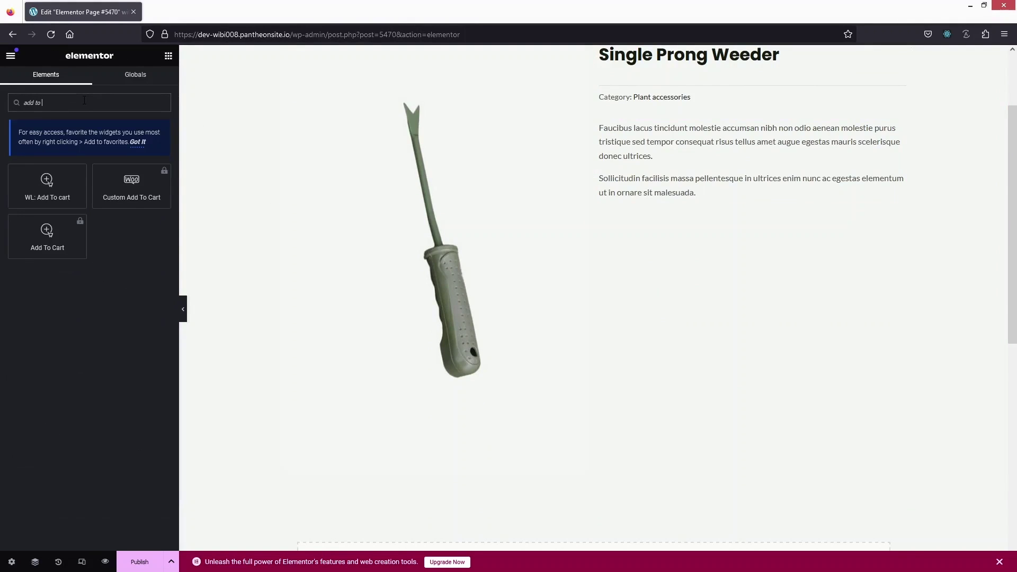
{"action": "left_click_drag", "start_coordinate": [45, 188], "coordinate": [745, 201]}
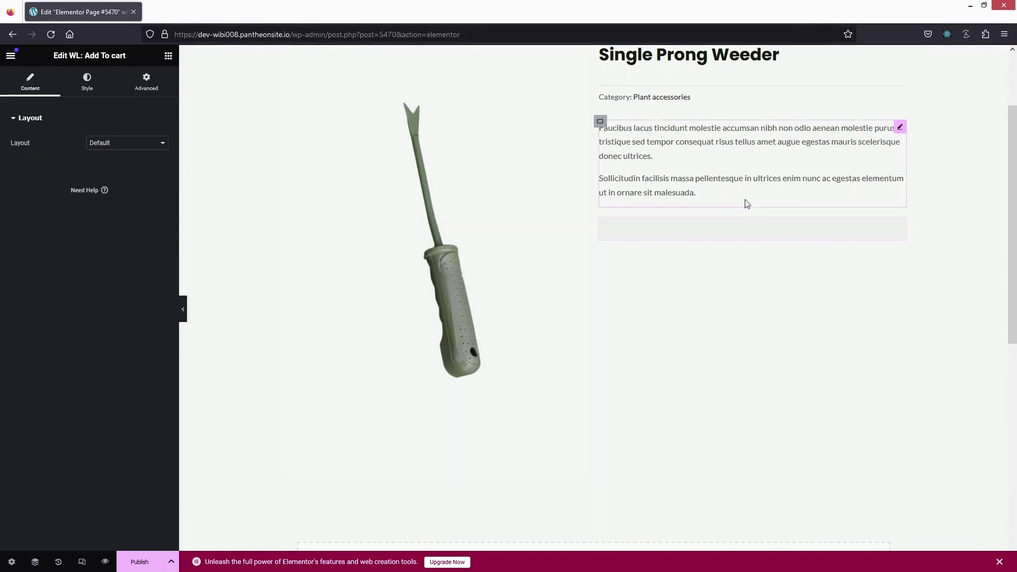
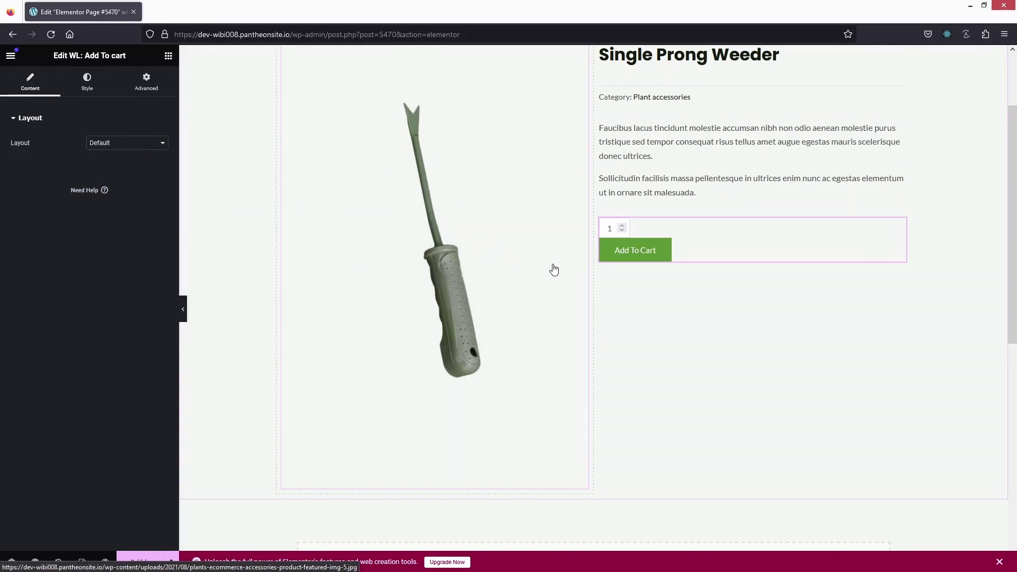
Set the width of the container holding the product image to 26%
{"action": "scroll", "coordinate": [554, 268], "scroll_direction": "up", "scroll_amount": 2}
{"action": "left_click", "coordinate": [279, 311]}
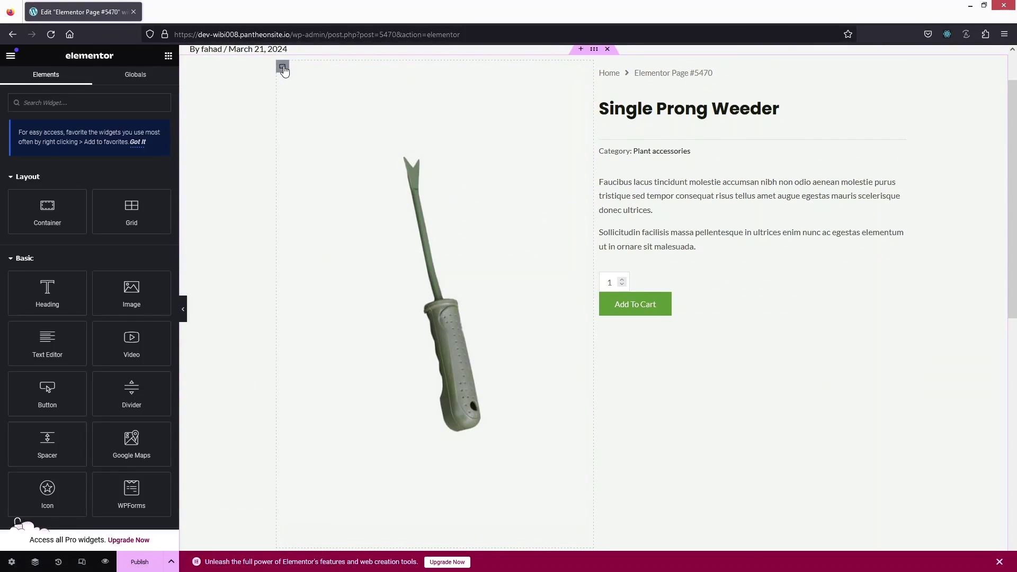
{"action": "left_click", "coordinate": [282, 67]}
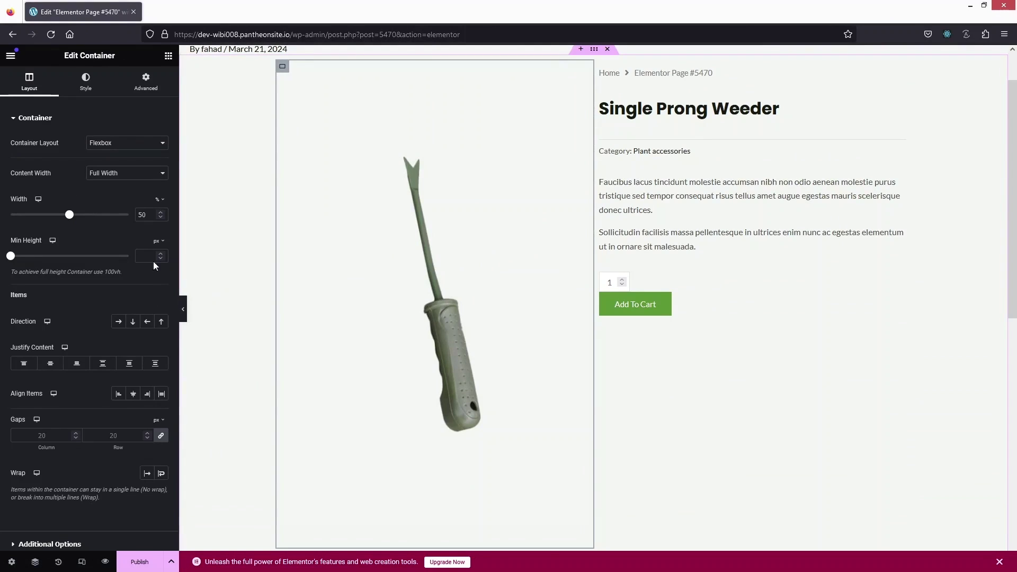
{"action": "left_click_drag", "start_coordinate": [65, 221], "coordinate": [42, 218]}
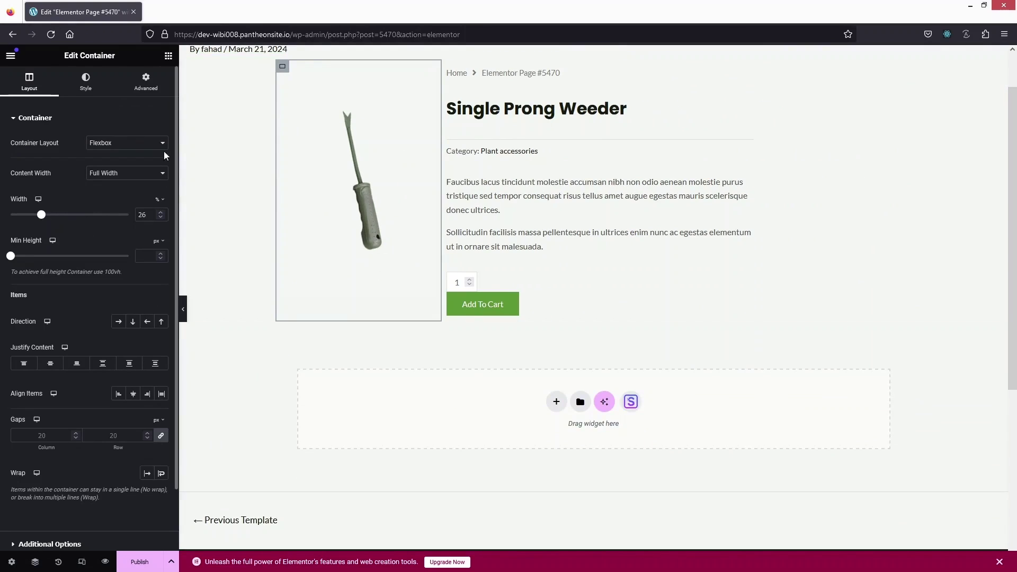
Review the product image widget's thumbnail style and advanced layout settings, and close the enlarged image preview
{"action": "left_click", "coordinate": [336, 159]}
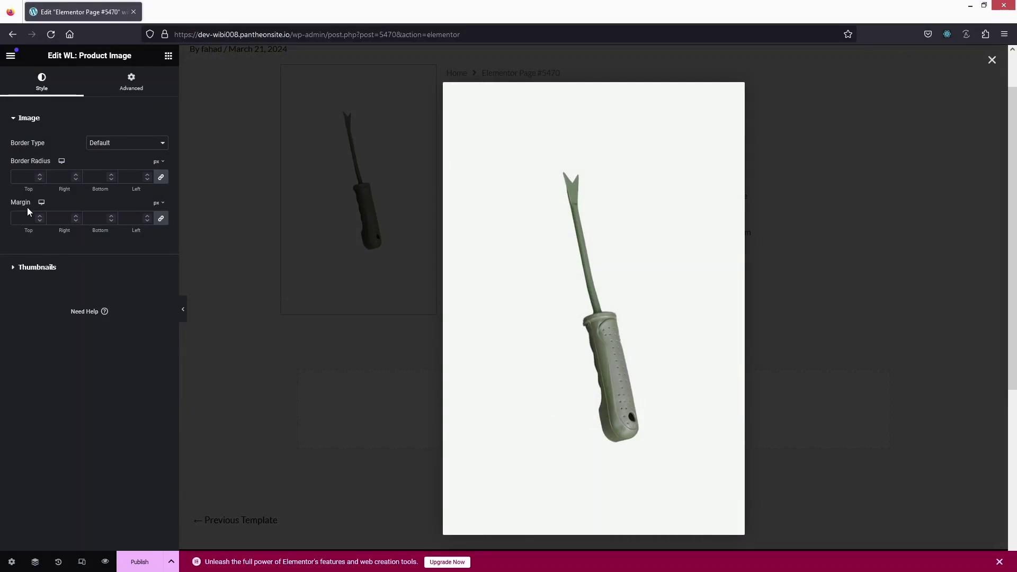
{"action": "left_click", "coordinate": [13, 270]}
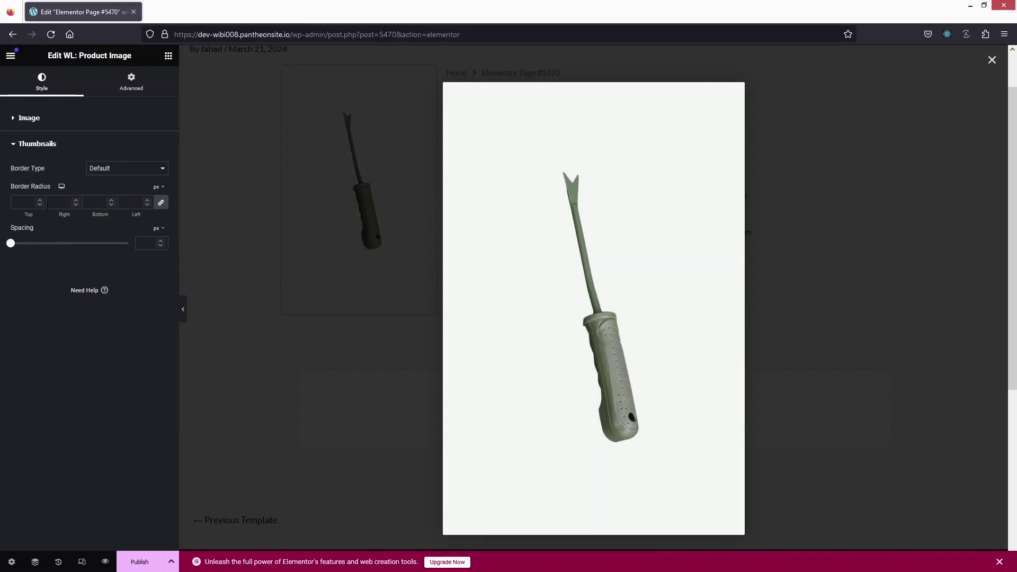
{"action": "left_click", "coordinate": [131, 88]}
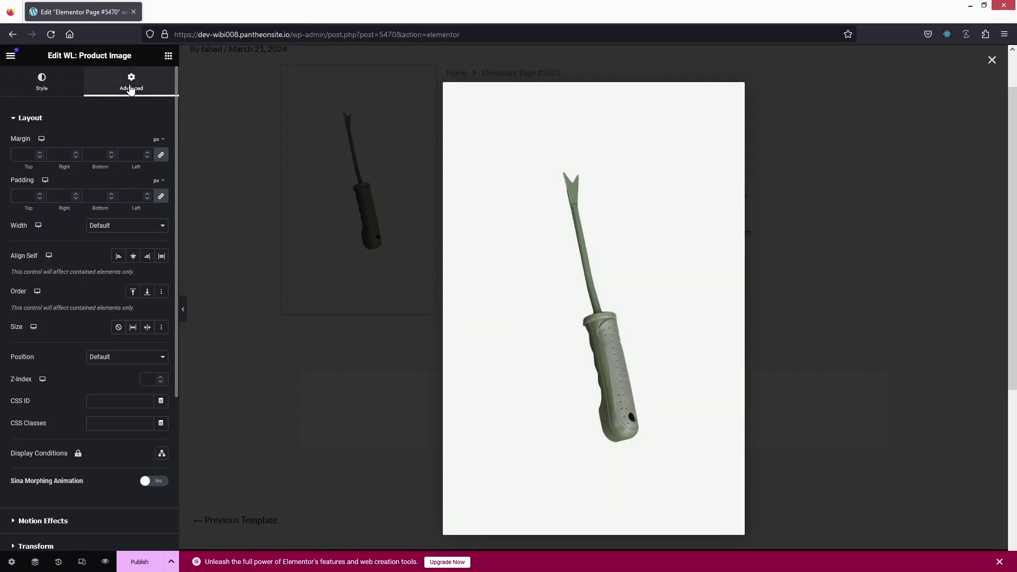
{"action": "left_click", "coordinate": [227, 253]}
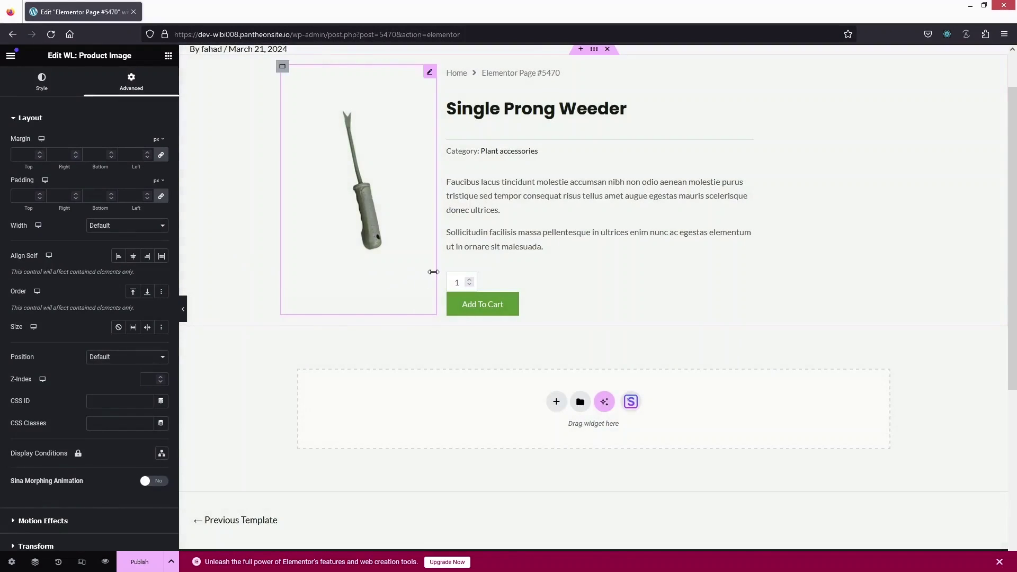
Set the breadcrumbs' space to 8 and icon size to 14, trying center alignment before restoring left alignment
{"action": "left_click", "coordinate": [517, 72]}
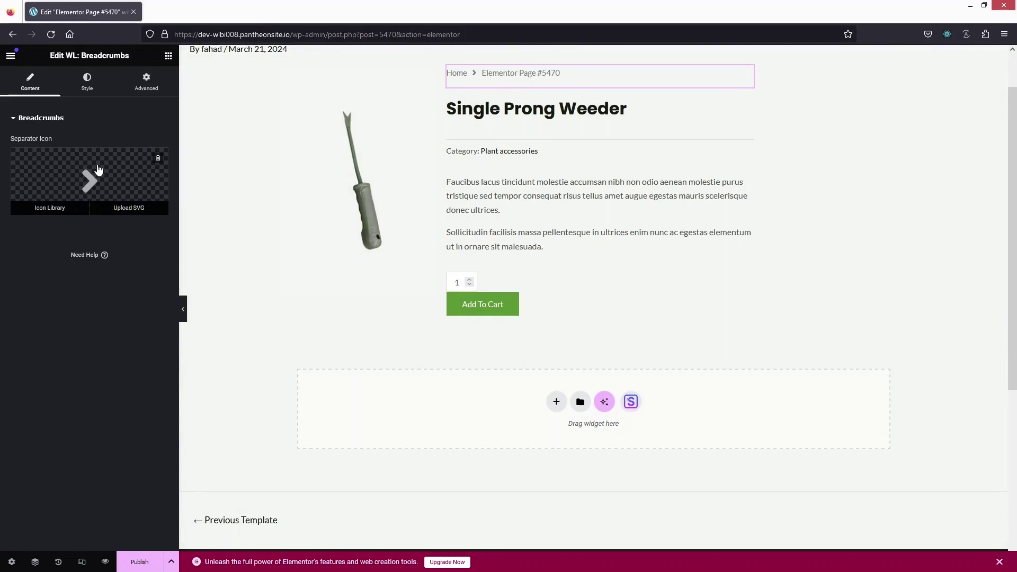
{"action": "left_click", "coordinate": [97, 88]}
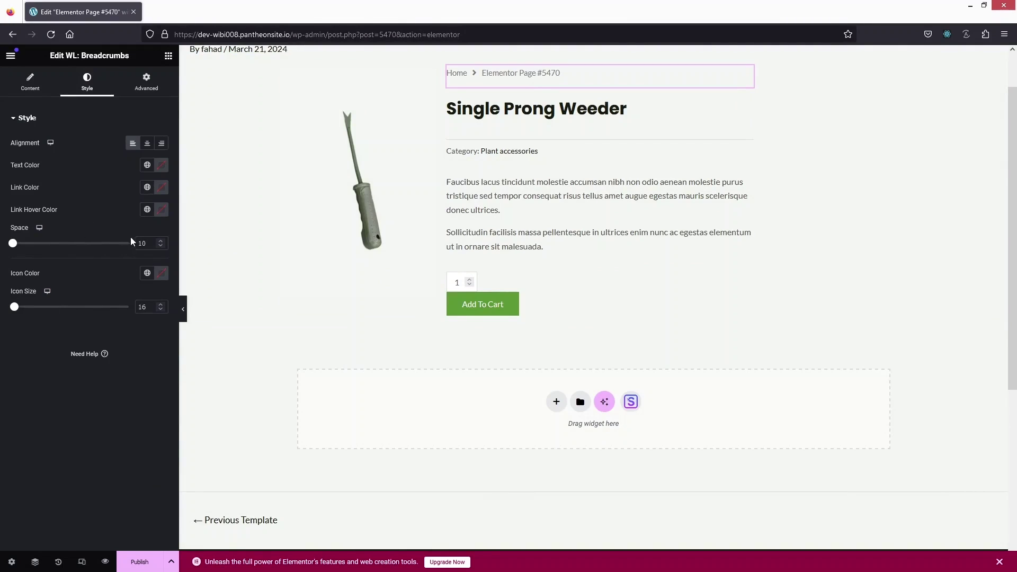
{"action": "left_click_drag", "start_coordinate": [10, 247], "coordinate": [12, 249]}
{"action": "left_click_drag", "start_coordinate": [18, 307], "coordinate": [16, 312]}
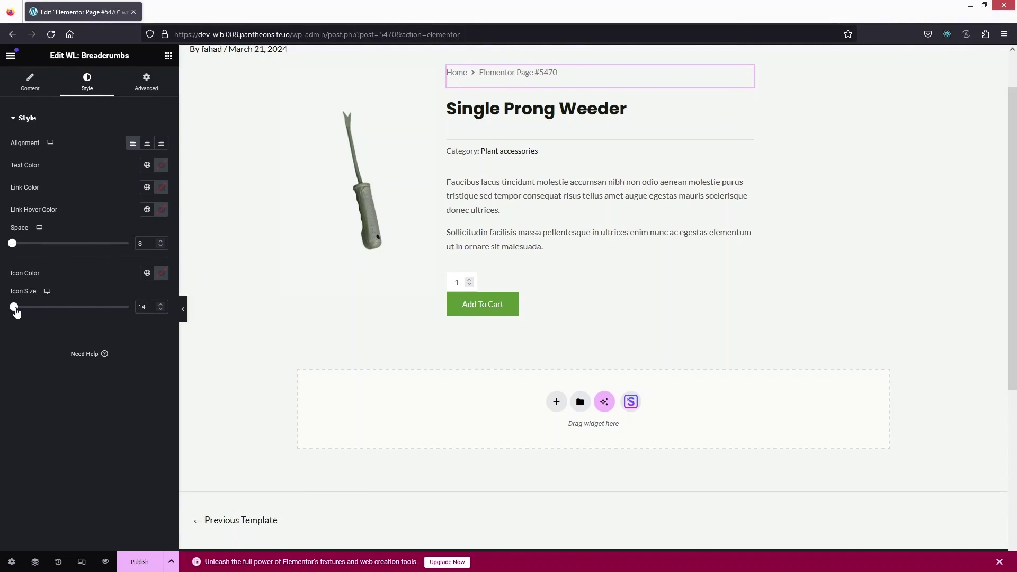
{"action": "left_click", "coordinate": [148, 144]}
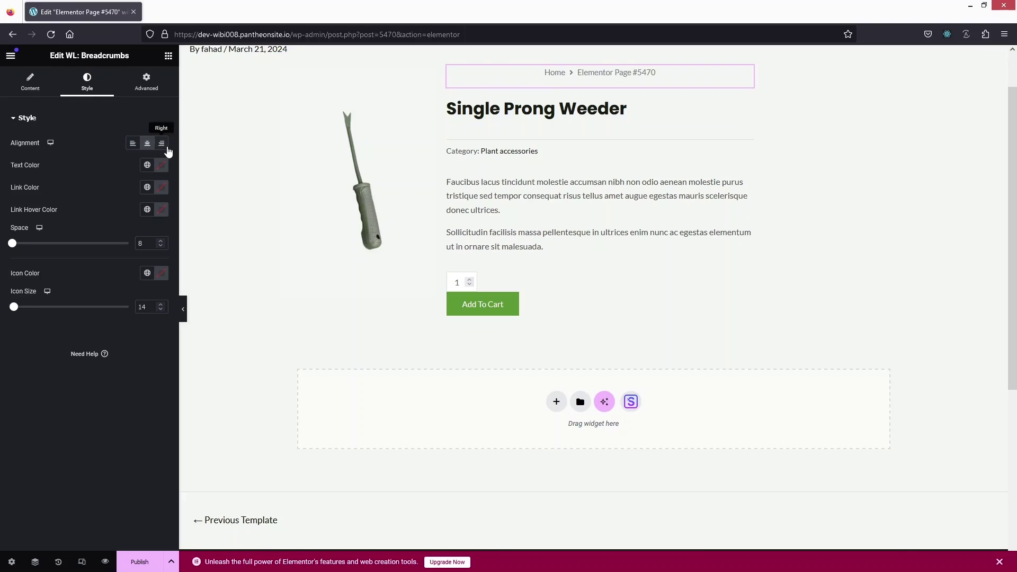
{"action": "left_click", "coordinate": [134, 147]}
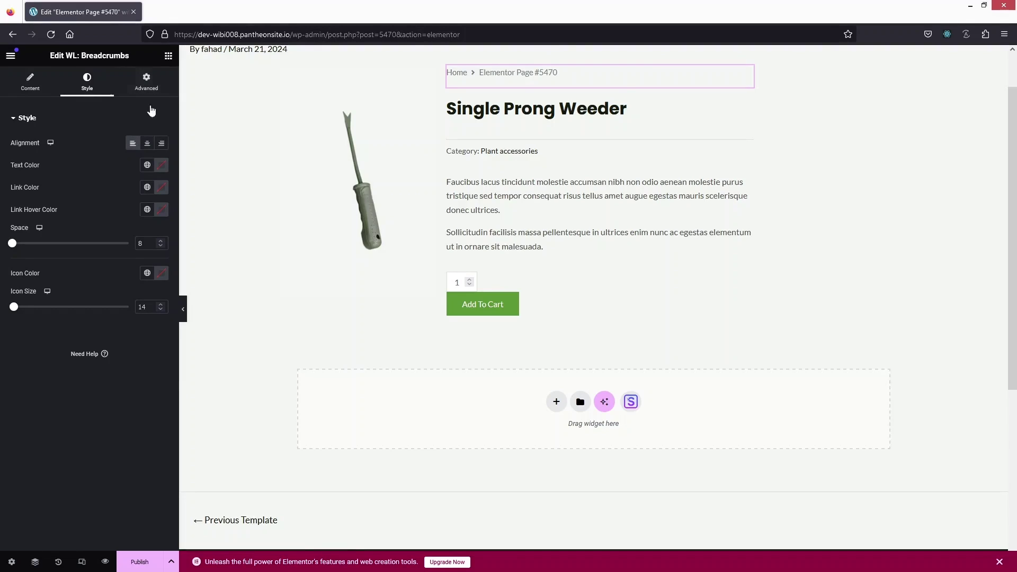
Set the breadcrumbs widget's margin and padding to 0 on all sides
{"action": "left_click", "coordinate": [147, 84]}
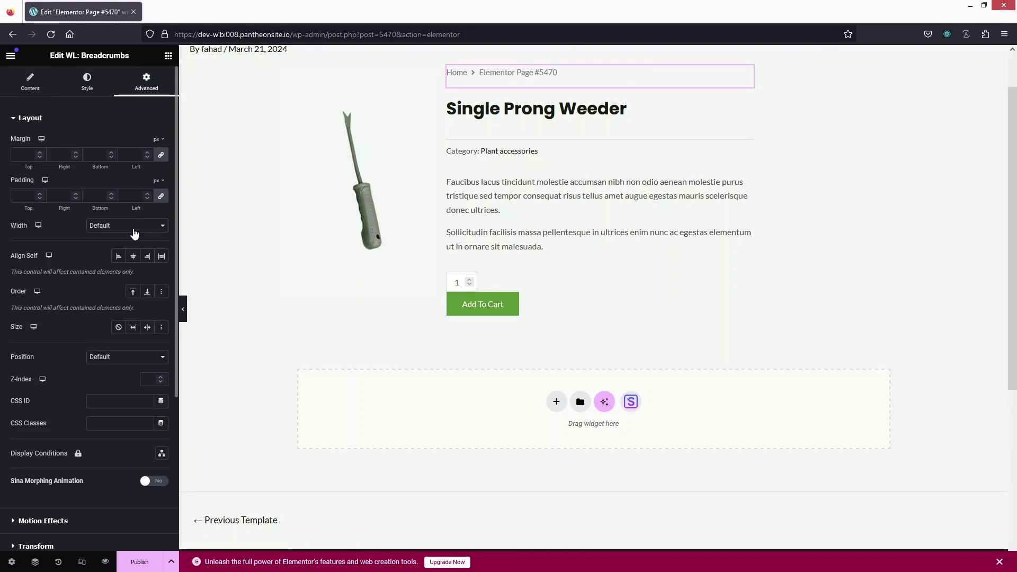
{"action": "left_click", "coordinate": [28, 196]}
{"action": "type", "text": "0"}
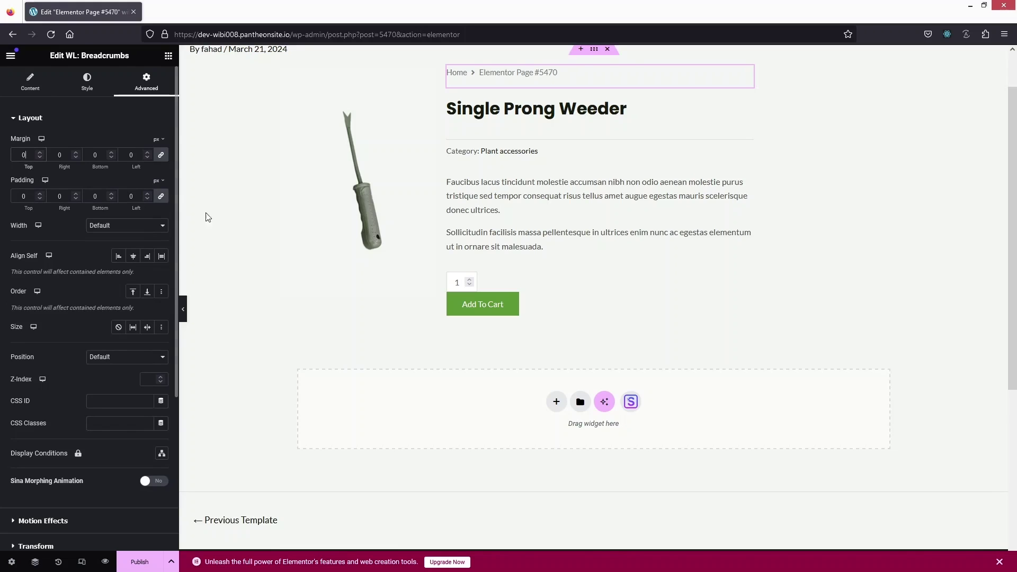
Set the padding of the container holding the breadcrumbs, title and meta to 0 on all sides
{"action": "left_click", "coordinate": [448, 69]}
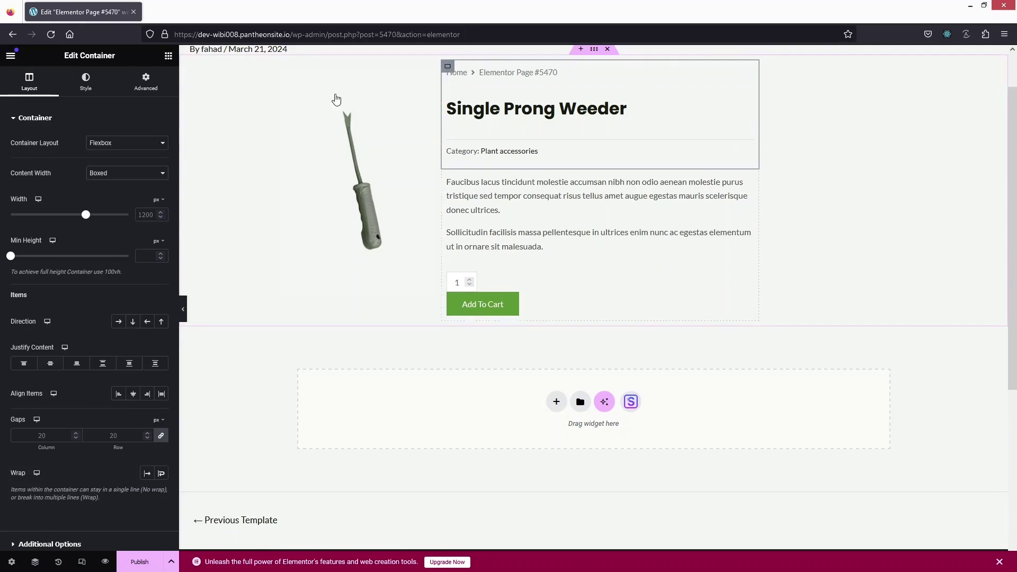
{"action": "left_click", "coordinate": [147, 83]}
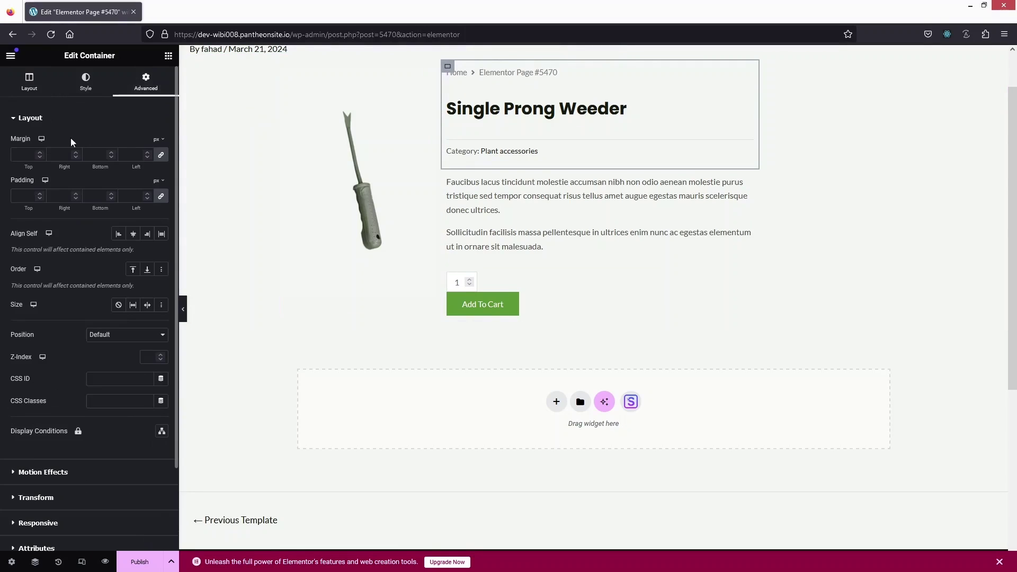
{"action": "left_click", "coordinate": [24, 197]}
{"action": "type", "text": "0"}
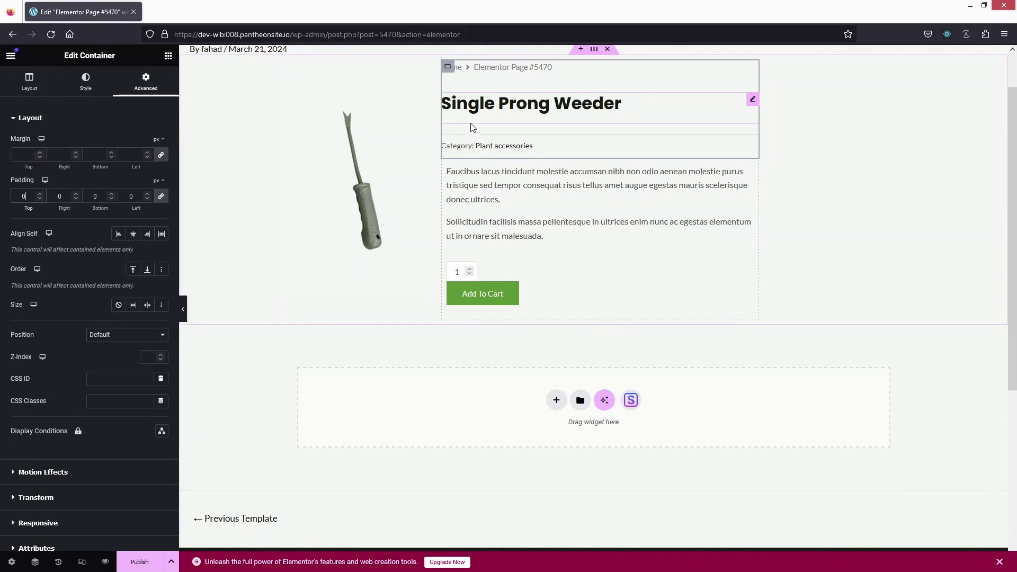
Review the style options of the product title, product meta and short description widgets
{"action": "left_click", "coordinate": [490, 102]}
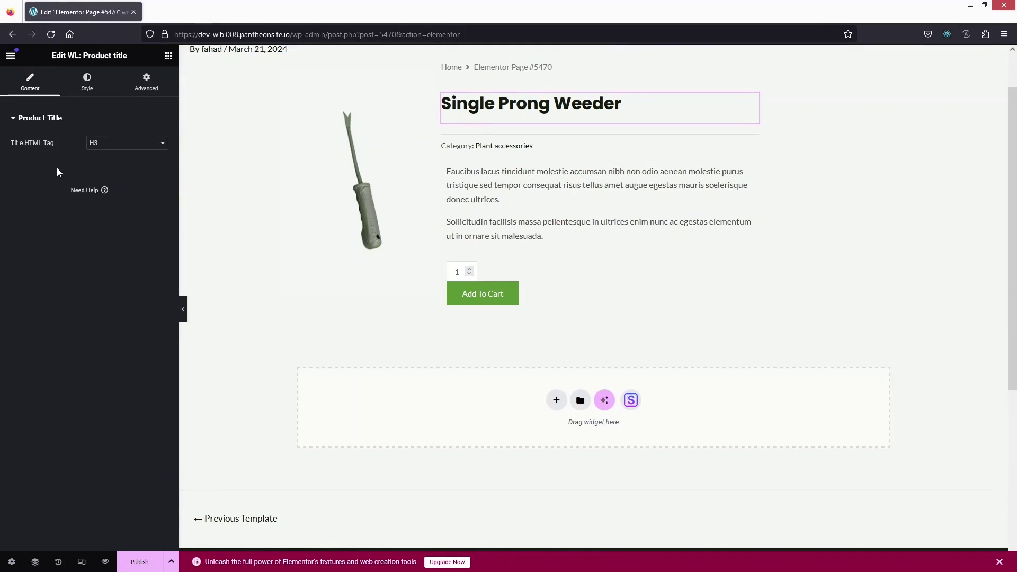
{"action": "left_click", "coordinate": [85, 85]}
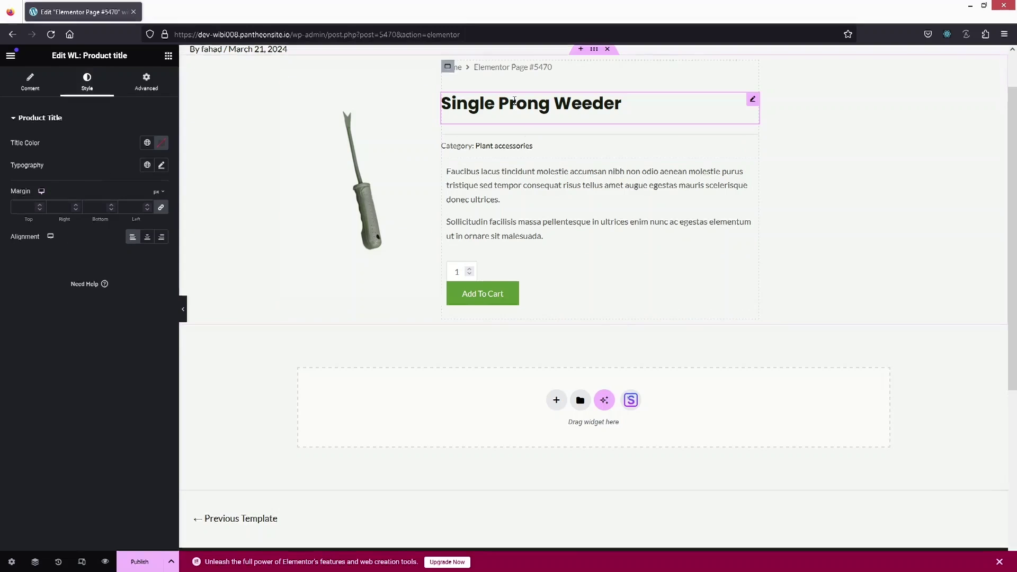
{"action": "left_click", "coordinate": [472, 145]}
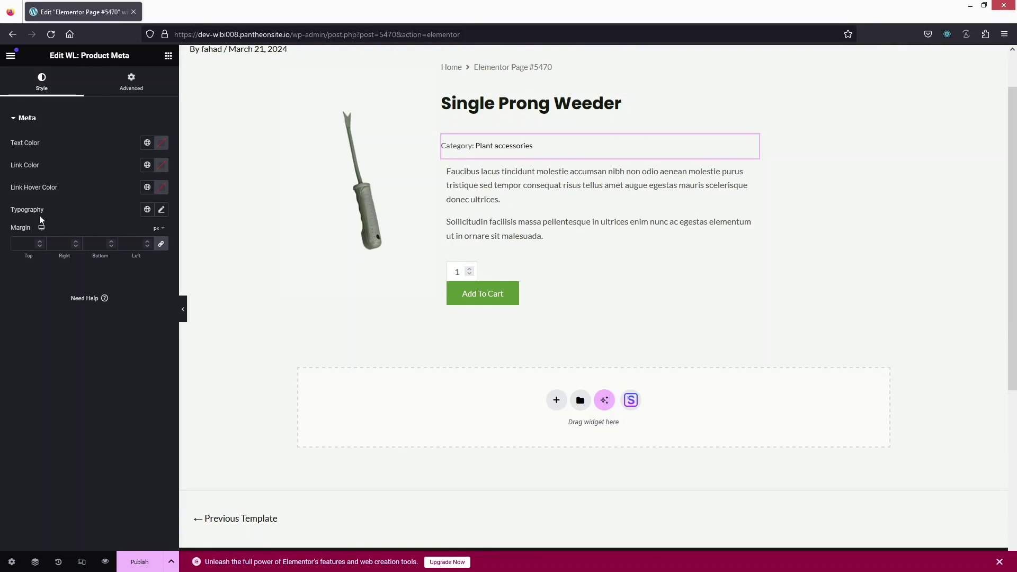
{"action": "left_click", "coordinate": [469, 181]}
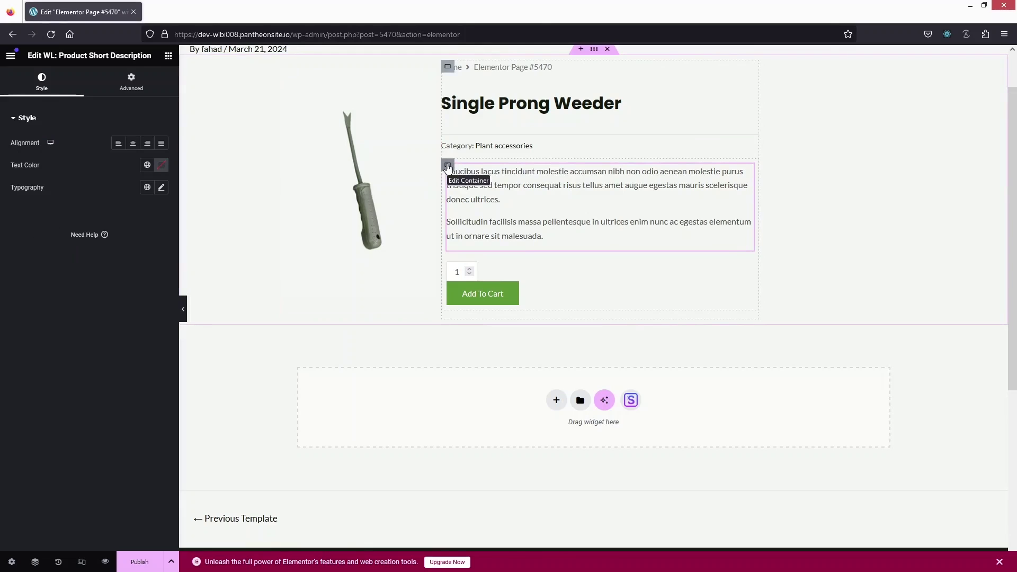
Set the padding of the container holding the short description and add-to-cart widgets to 0 on all sides
{"action": "left_click", "coordinate": [447, 167]}
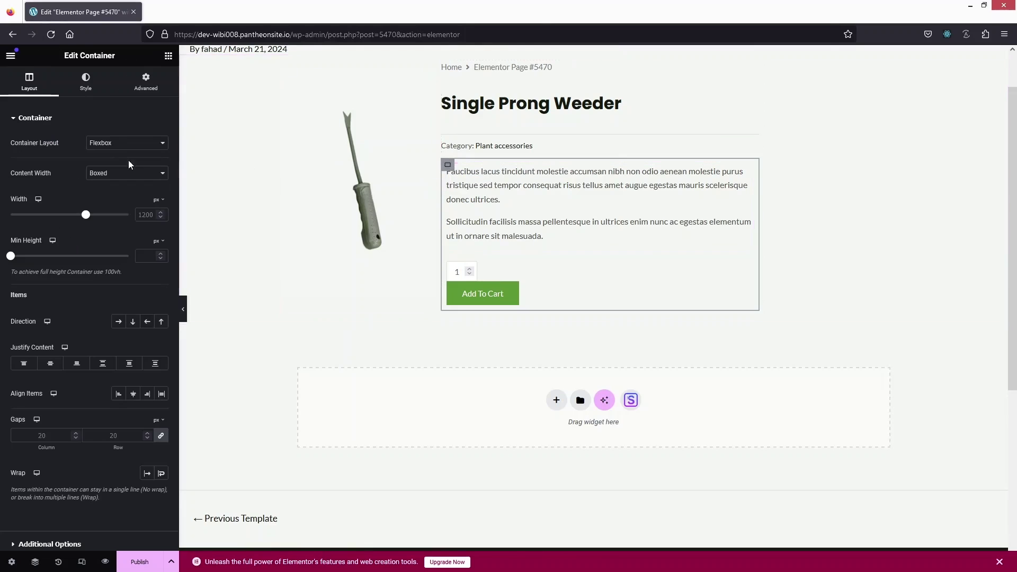
{"action": "left_click", "coordinate": [148, 83]}
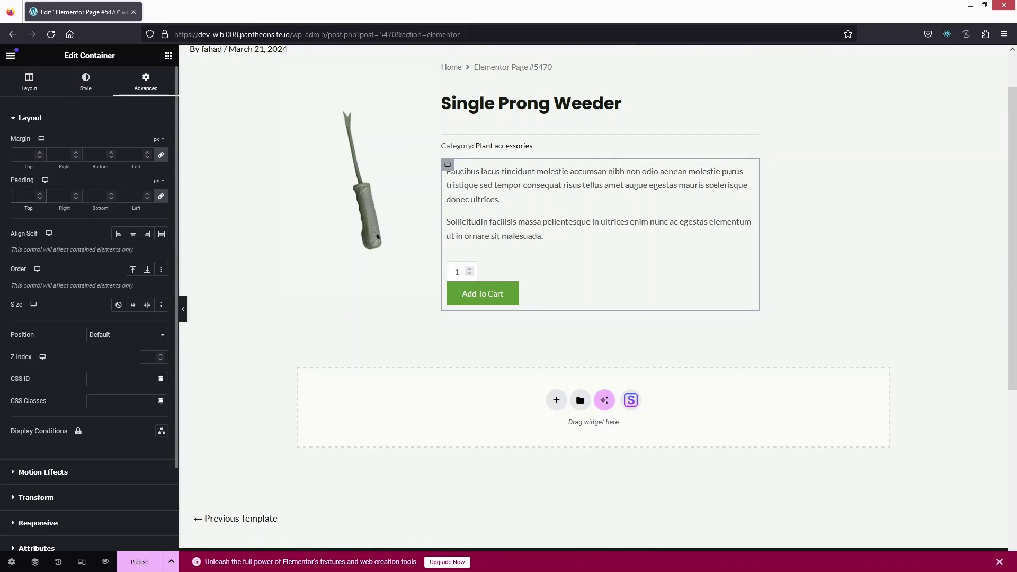
{"action": "left_click", "coordinate": [15, 197]}
{"action": "type", "text": "0"}
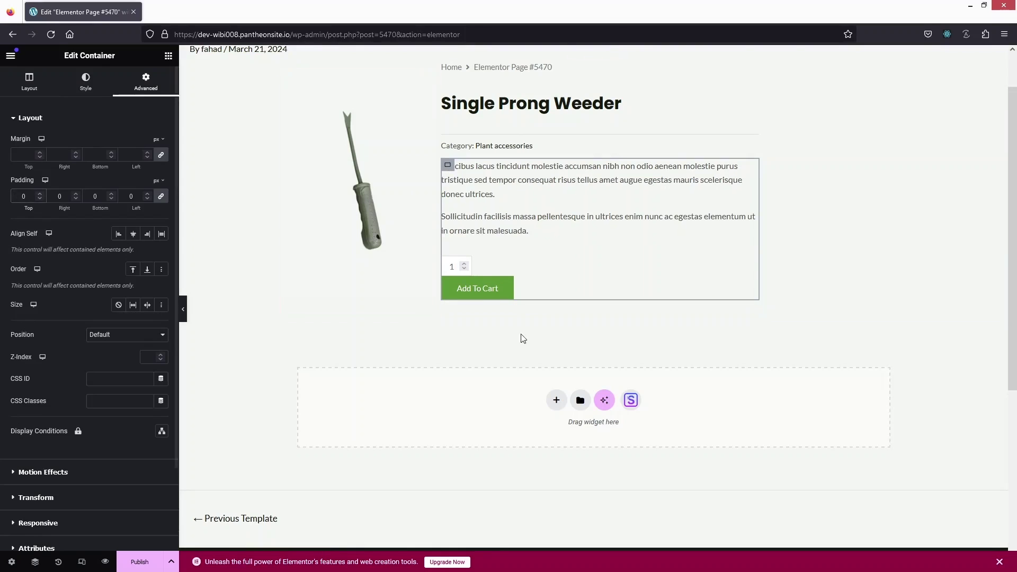
Try Layout One through Layout Four on the Add To Cart widget, apply Layout Two, and open its style options
{"action": "left_click", "coordinate": [481, 264]}
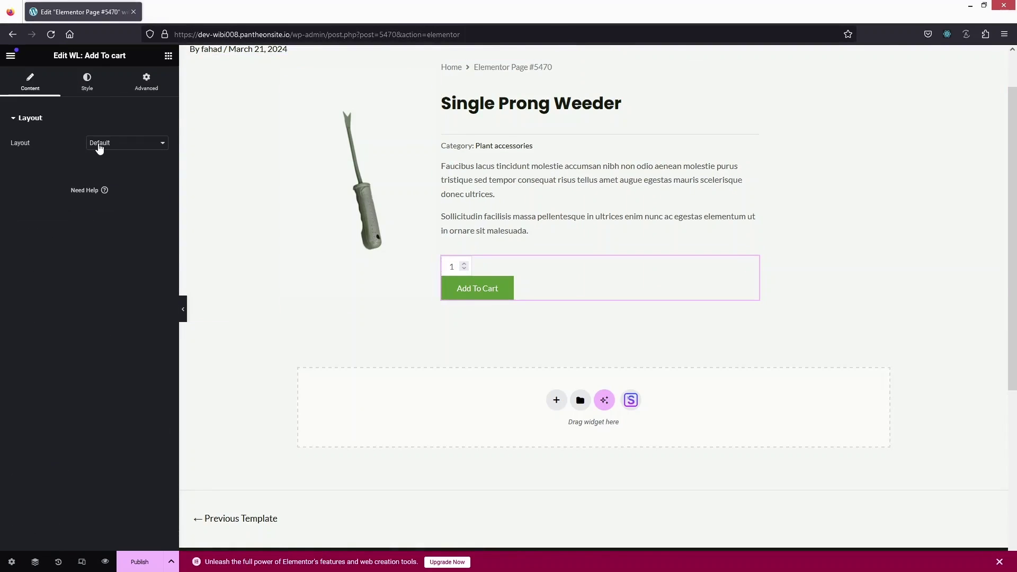
{"action": "left_click", "coordinate": [159, 148]}
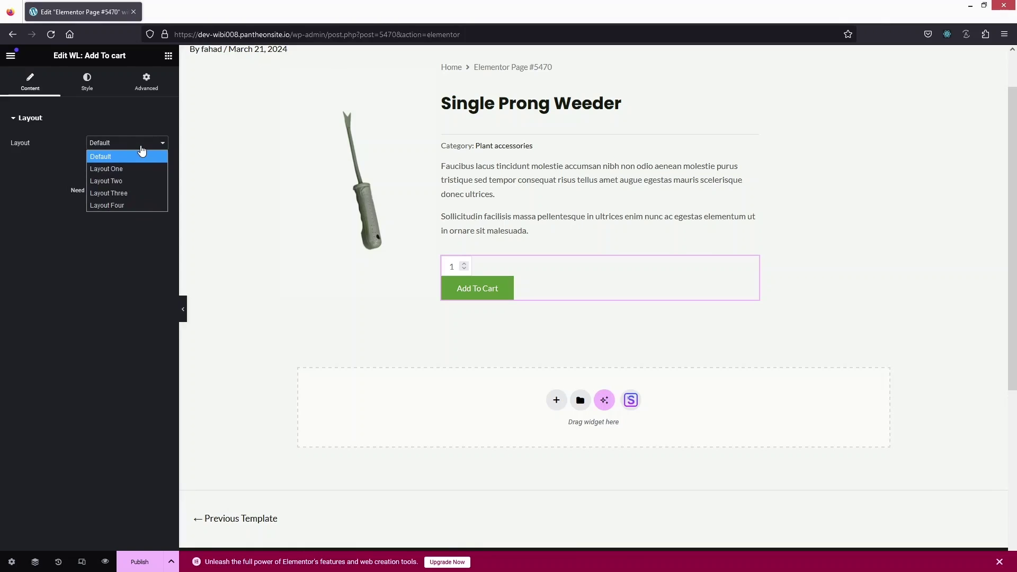
{"action": "left_click", "coordinate": [135, 169]}
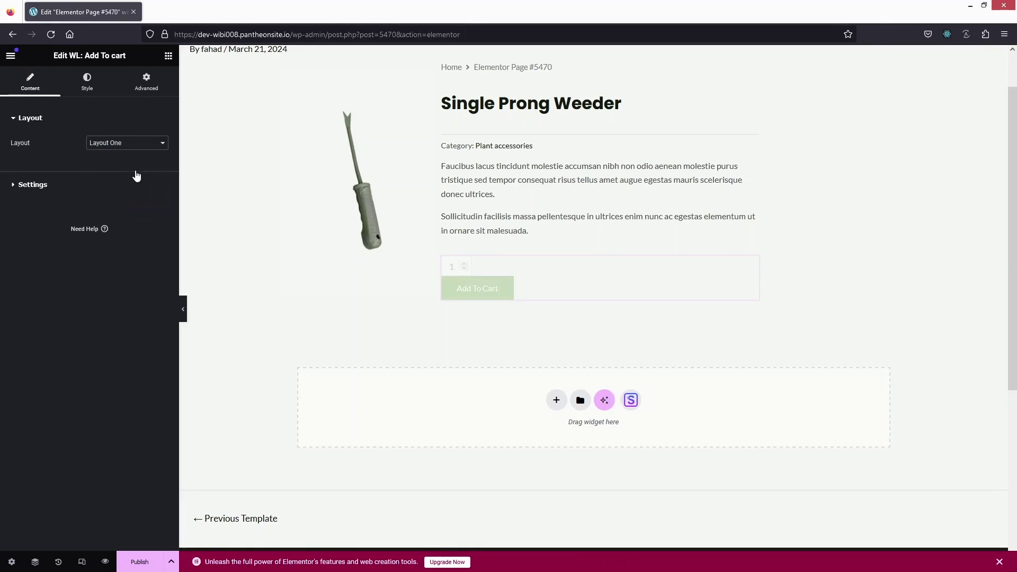
{"action": "left_click", "coordinate": [130, 145]}
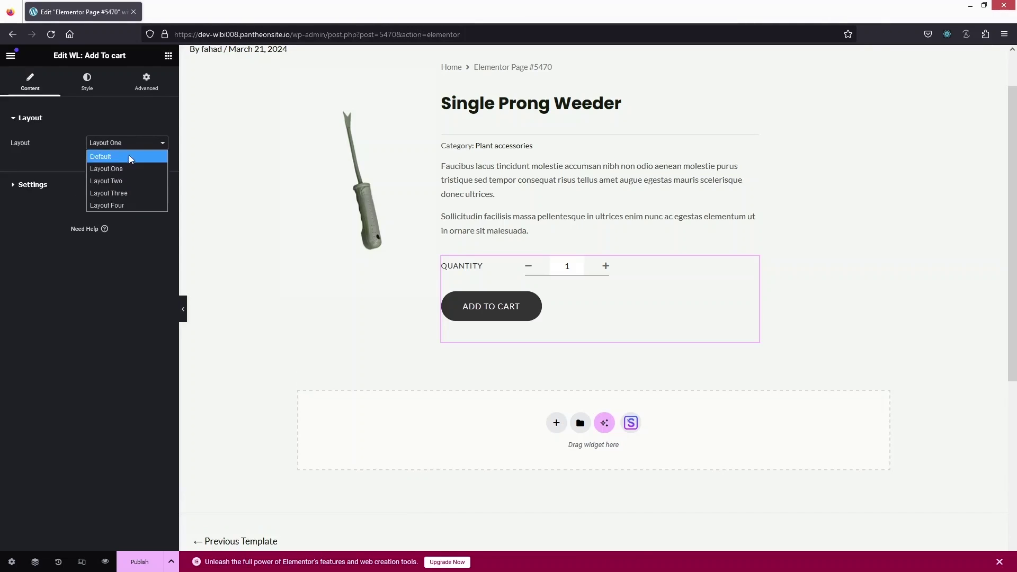
{"action": "left_click", "coordinate": [121, 182]}
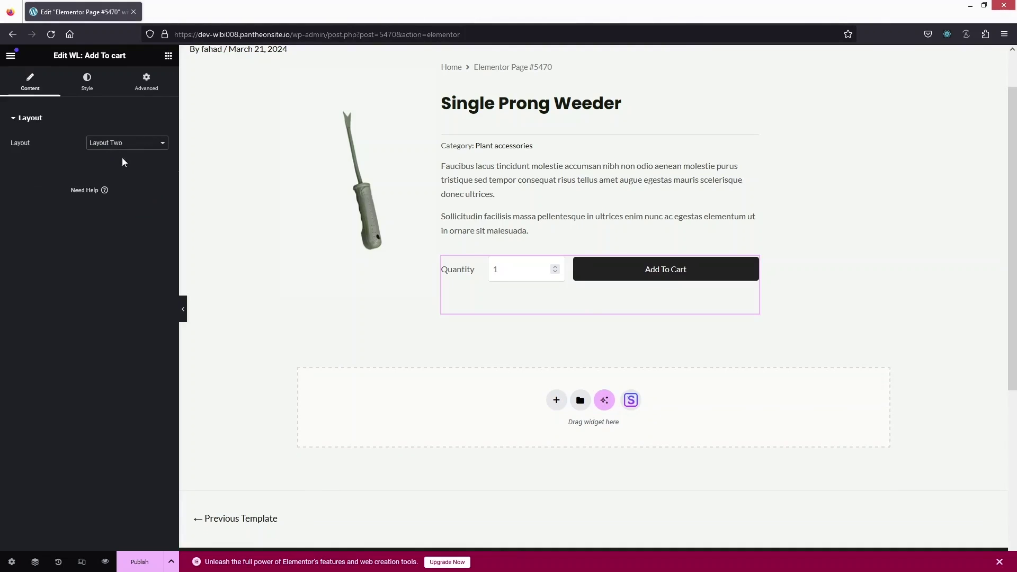
{"action": "left_click", "coordinate": [136, 143]}
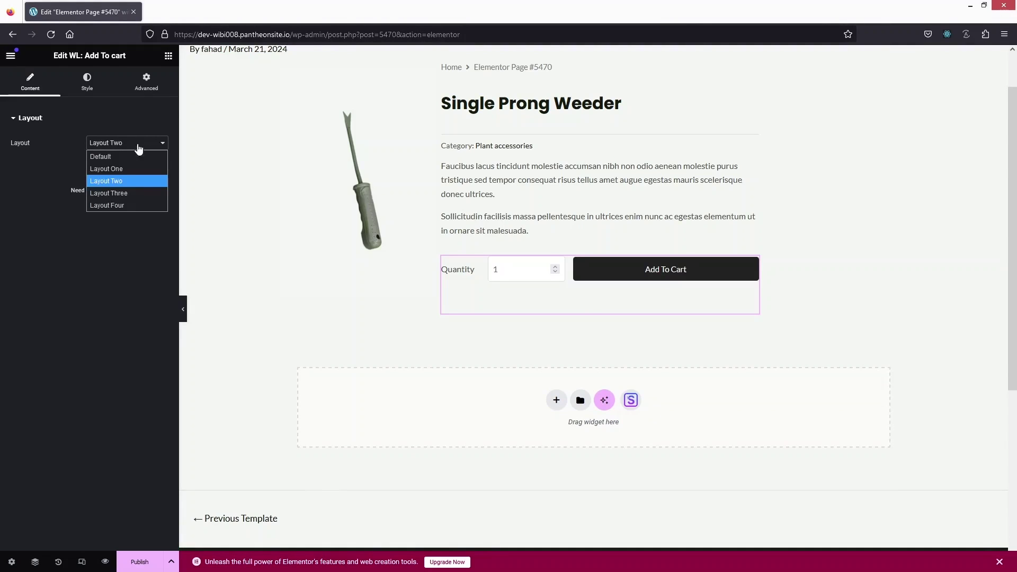
{"action": "left_click", "coordinate": [132, 189]}
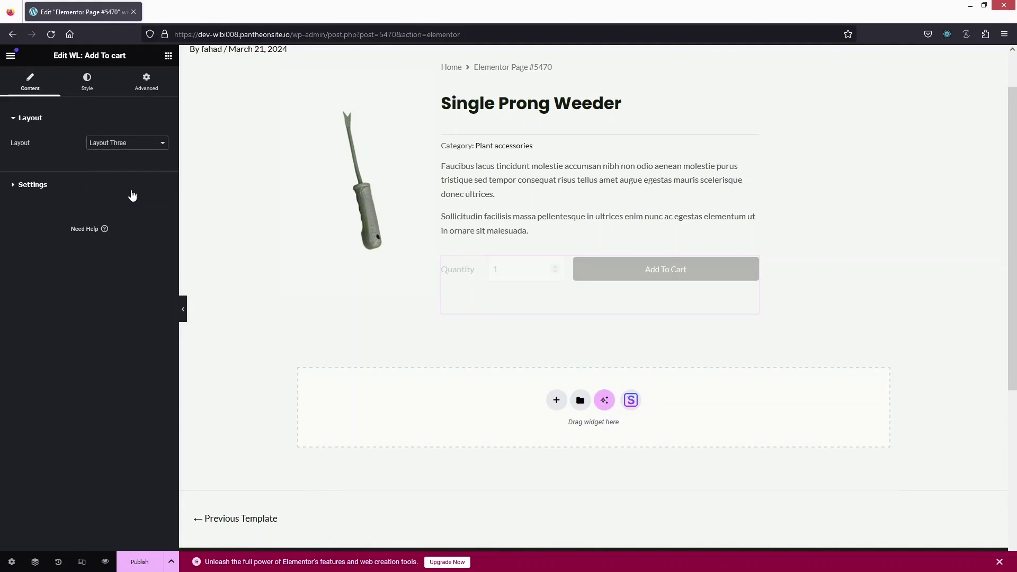
{"action": "left_click", "coordinate": [150, 143]}
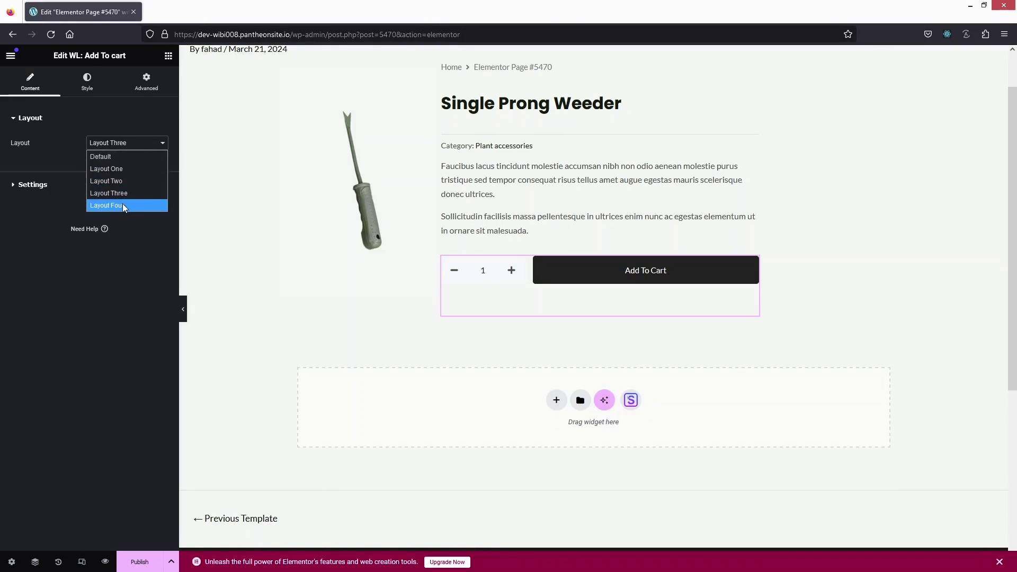
{"action": "left_click", "coordinate": [124, 206]}
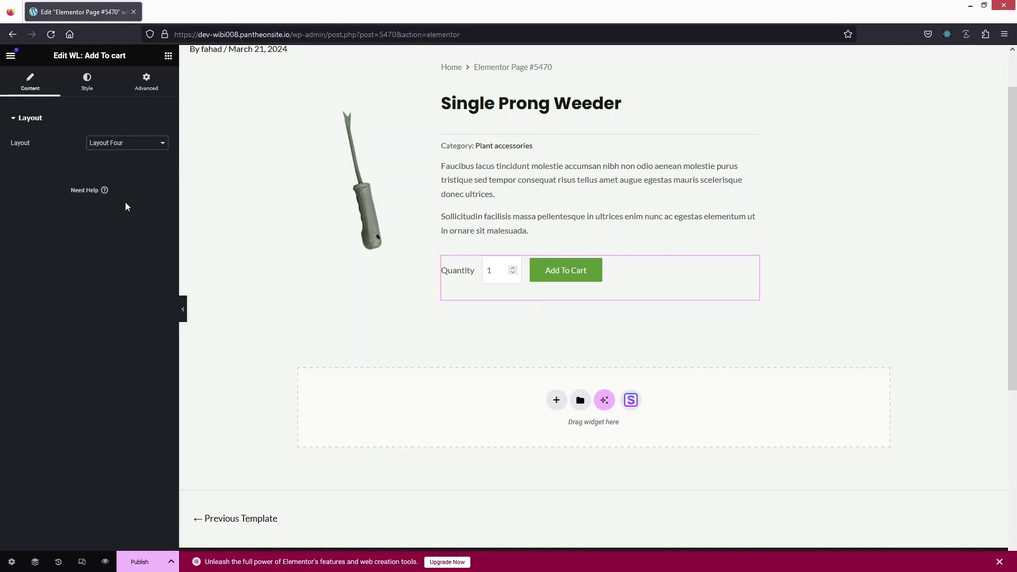
{"action": "left_click", "coordinate": [136, 147]}
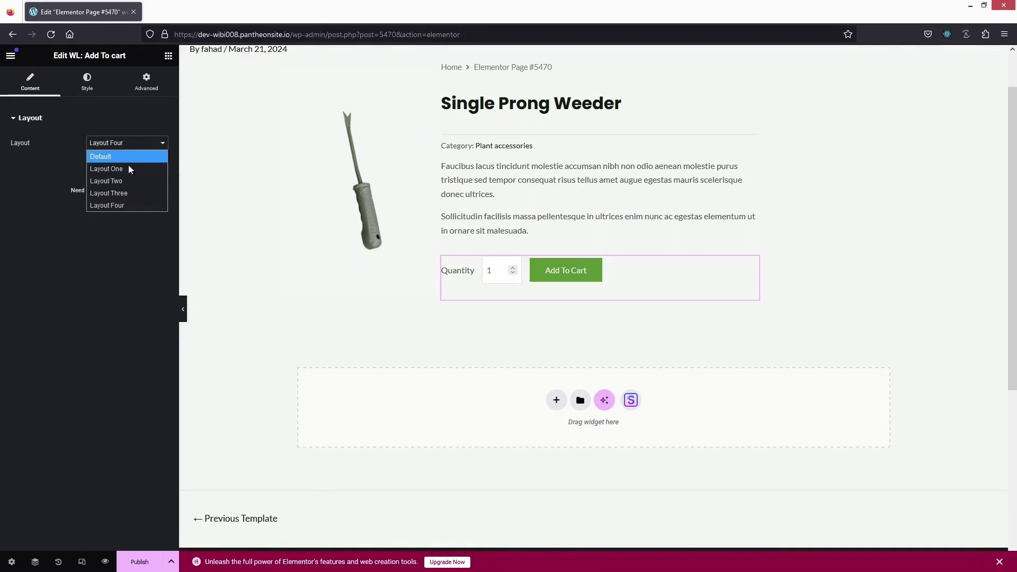
{"action": "left_click", "coordinate": [123, 181]}
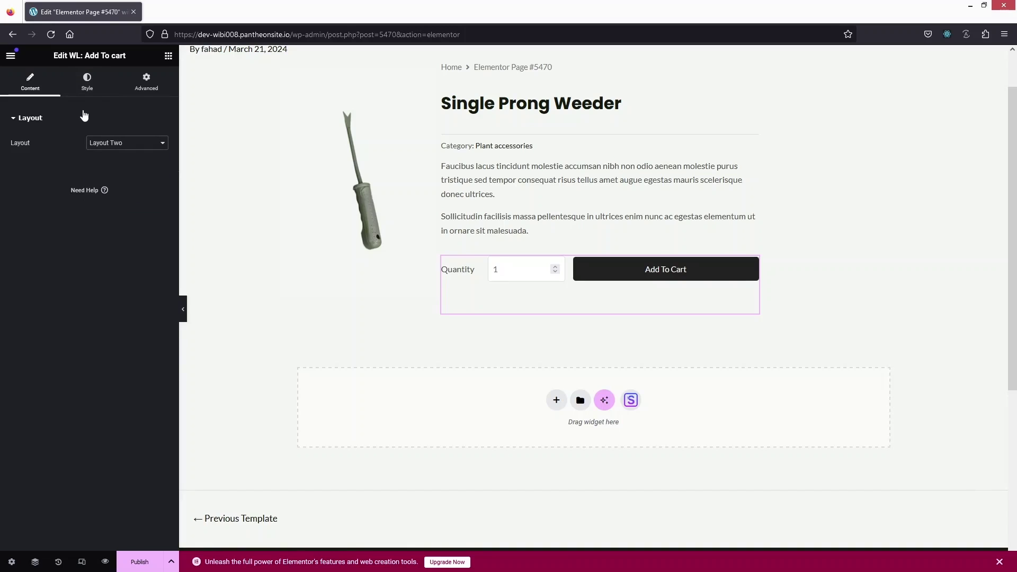
{"action": "left_click", "coordinate": [102, 84]}
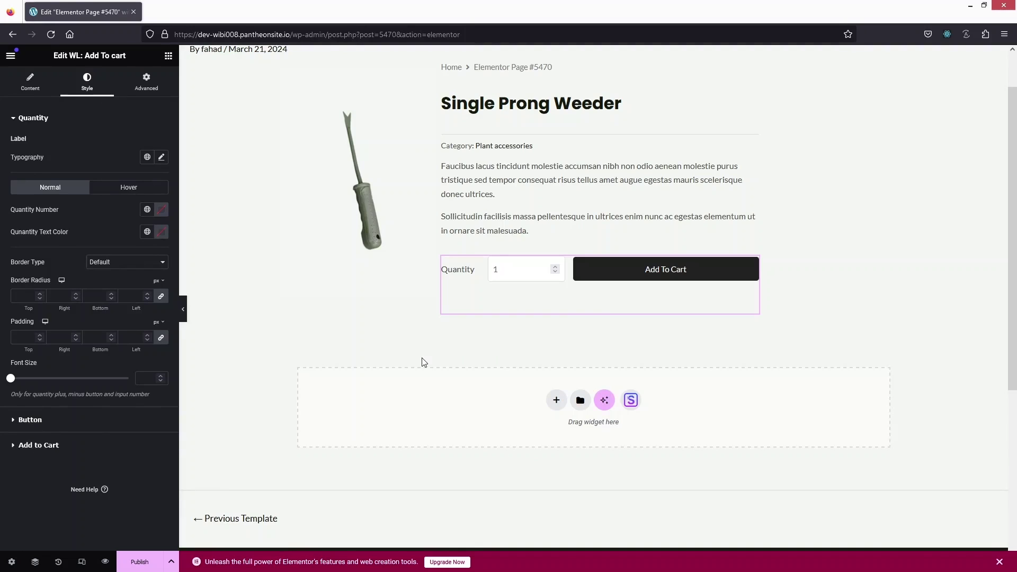
Add a new container with the Direction Column structure below the product section
{"action": "left_click", "coordinate": [557, 407]}
{"action": "left_click", "coordinate": [561, 430]}
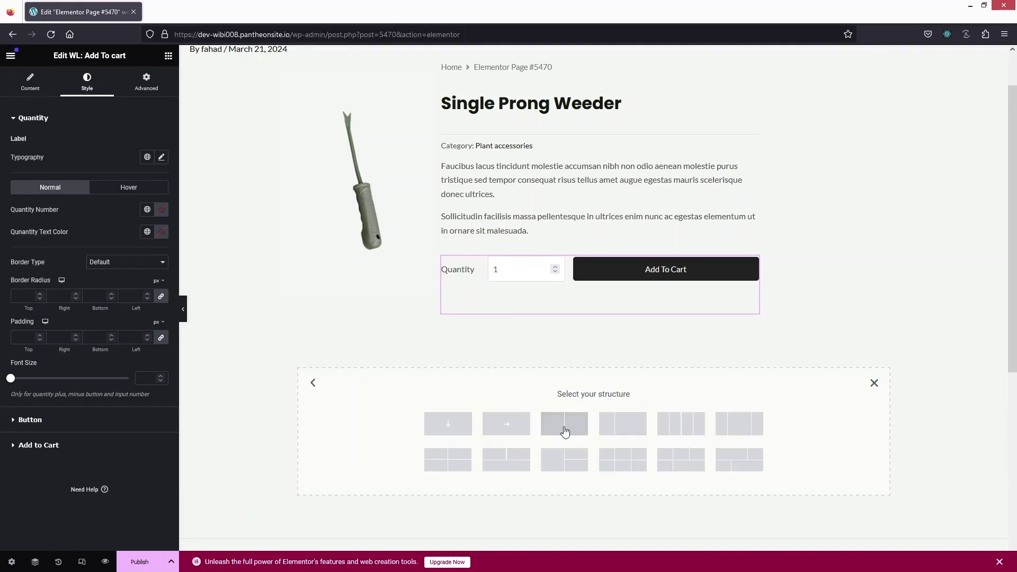
{"action": "scroll", "coordinate": [508, 392], "scroll_direction": "down", "scroll_amount": 1}
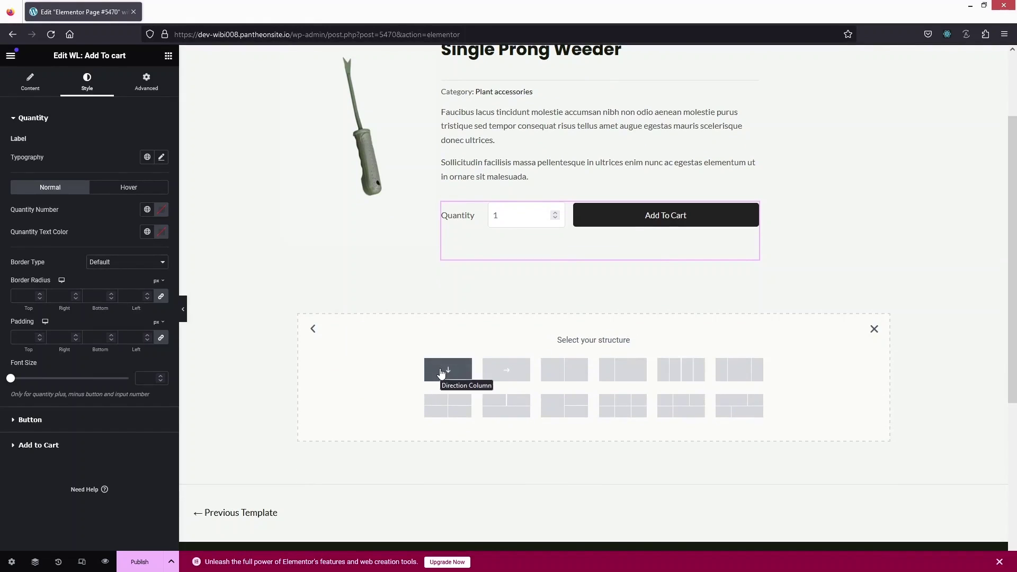
{"action": "left_click", "coordinate": [442, 372]}
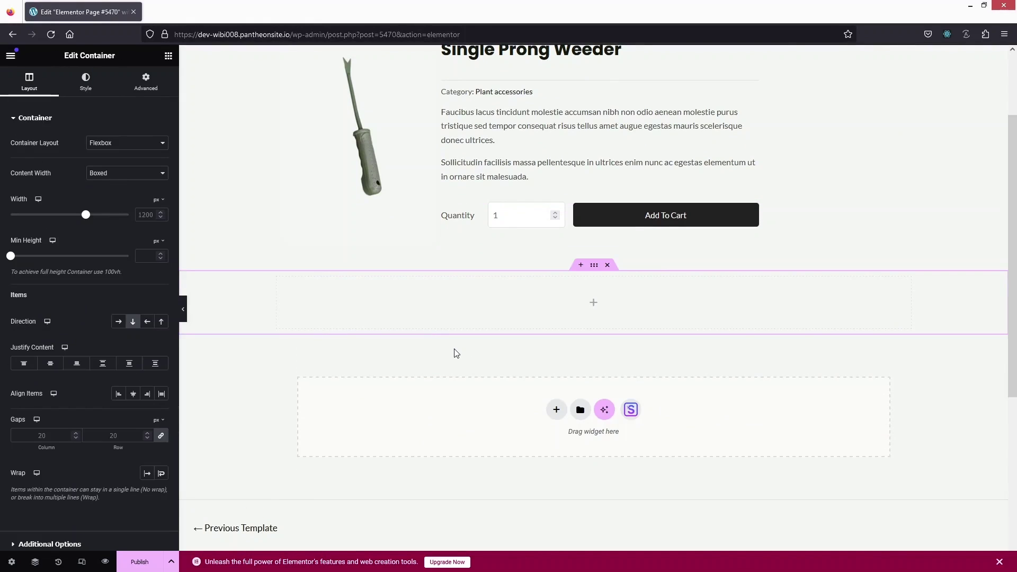
Add the WL: FAQ widget to the new empty container and open its first item, Words To Live By
{"action": "scroll", "coordinate": [456, 354], "scroll_direction": "down", "scroll_amount": 2}
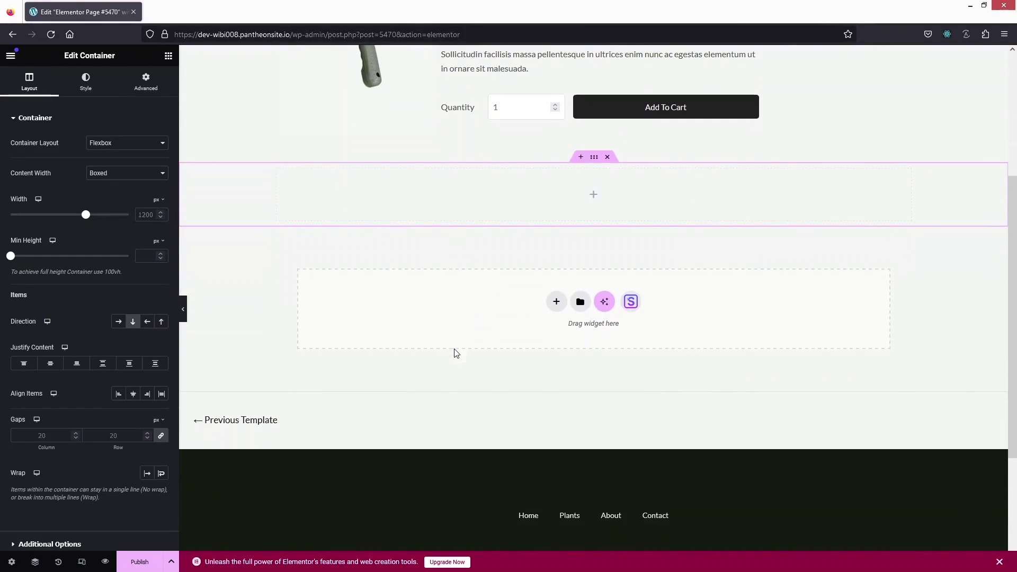
{"action": "left_click", "coordinate": [167, 59]}
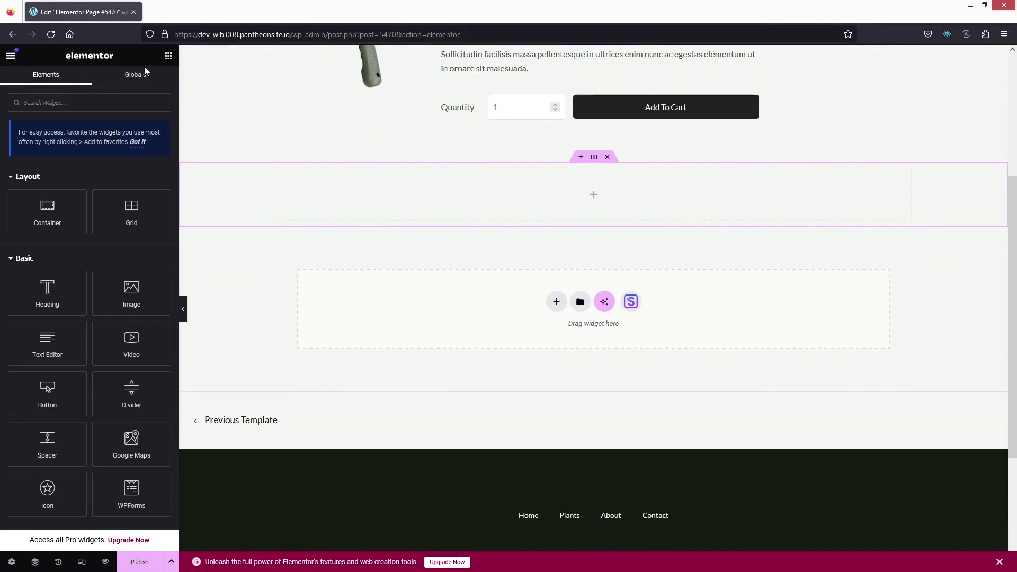
{"action": "type", "text": "faq"}
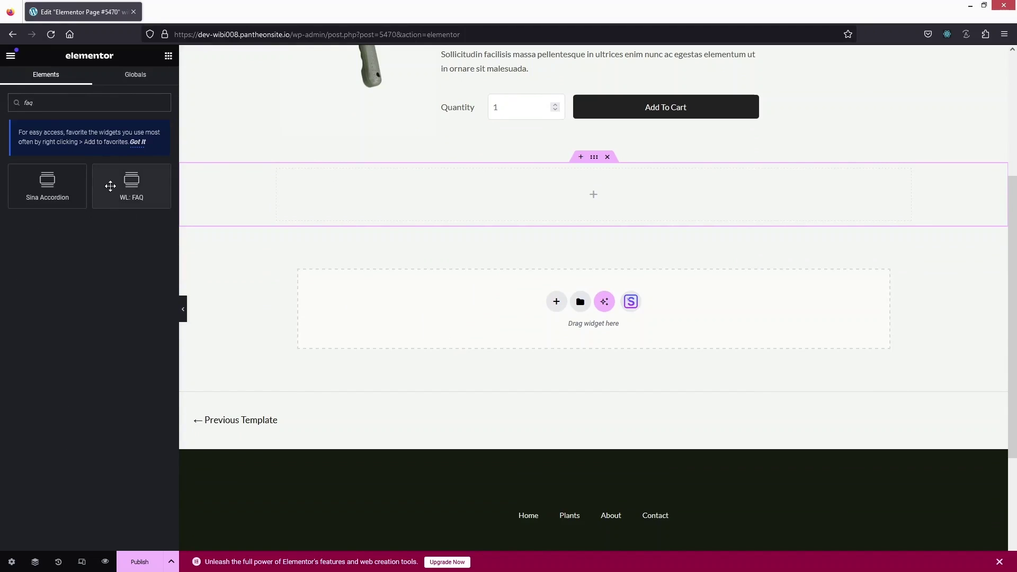
{"action": "left_click_drag", "start_coordinate": [107, 188], "coordinate": [518, 186]}
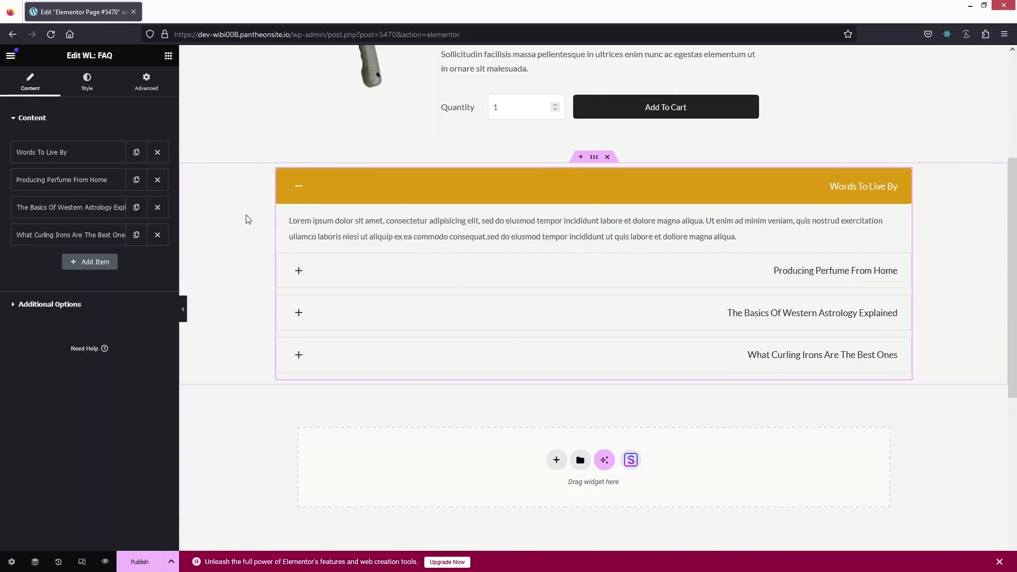
{"action": "left_click", "coordinate": [39, 153]}
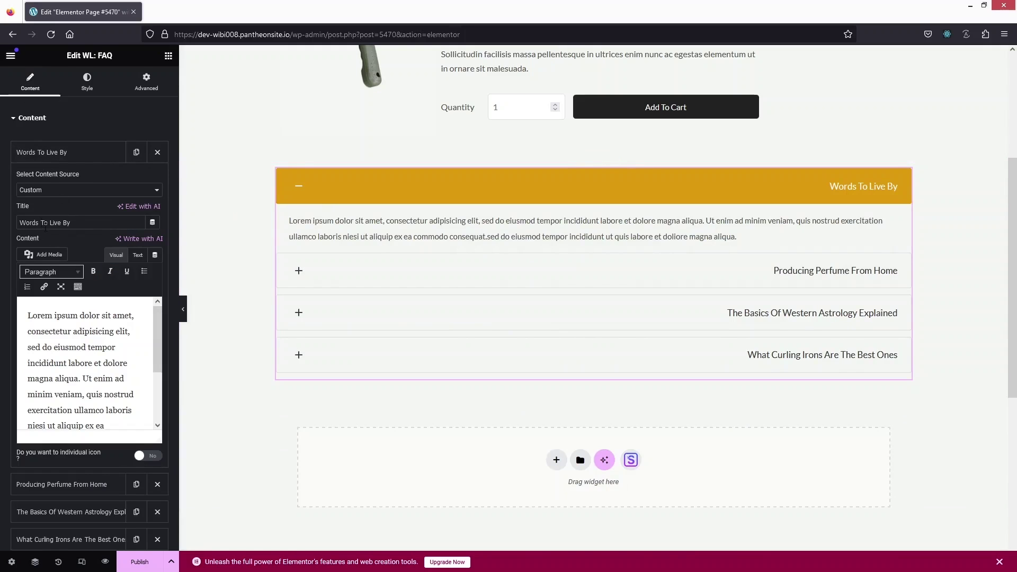
{"action": "scroll", "coordinate": [85, 350], "scroll_direction": "down", "scroll_amount": 3}
{"action": "scroll", "coordinate": [76, 347], "scroll_direction": "up", "scroll_amount": 2}
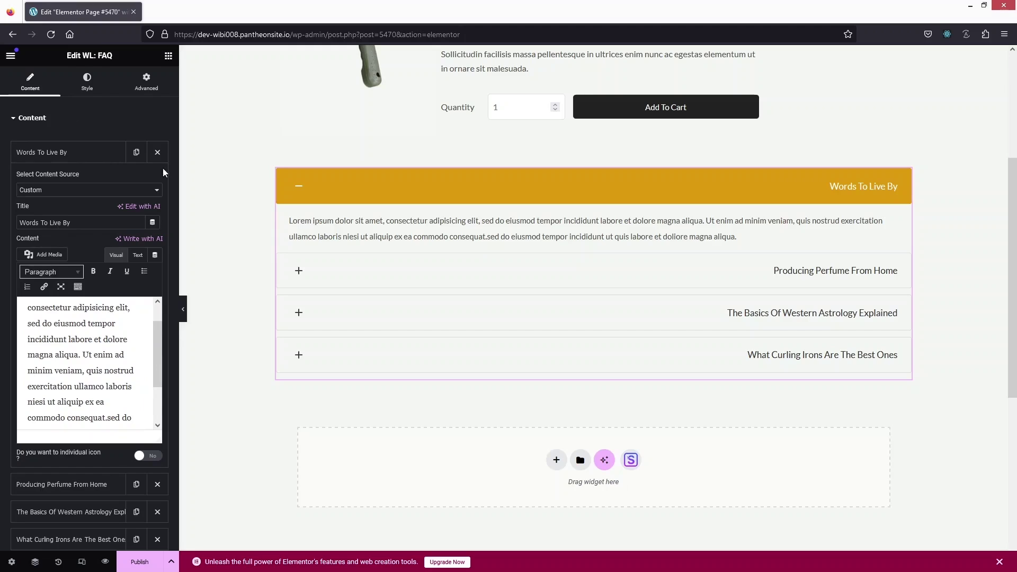
Give the FAQ items a solid very light green background, starting from a global color and lightening it
{"action": "left_click", "coordinate": [85, 85]}
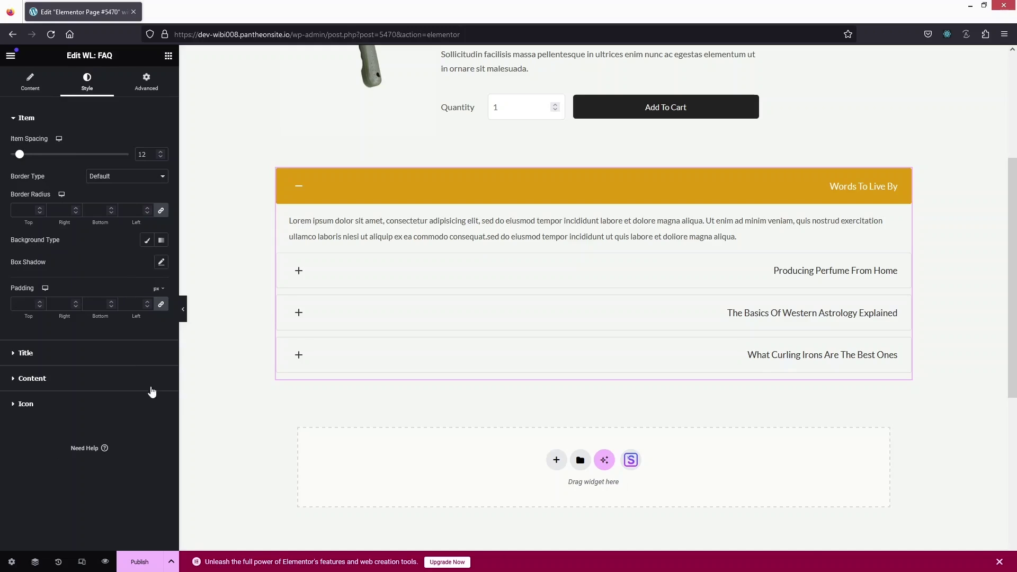
{"action": "left_click", "coordinate": [147, 240]}
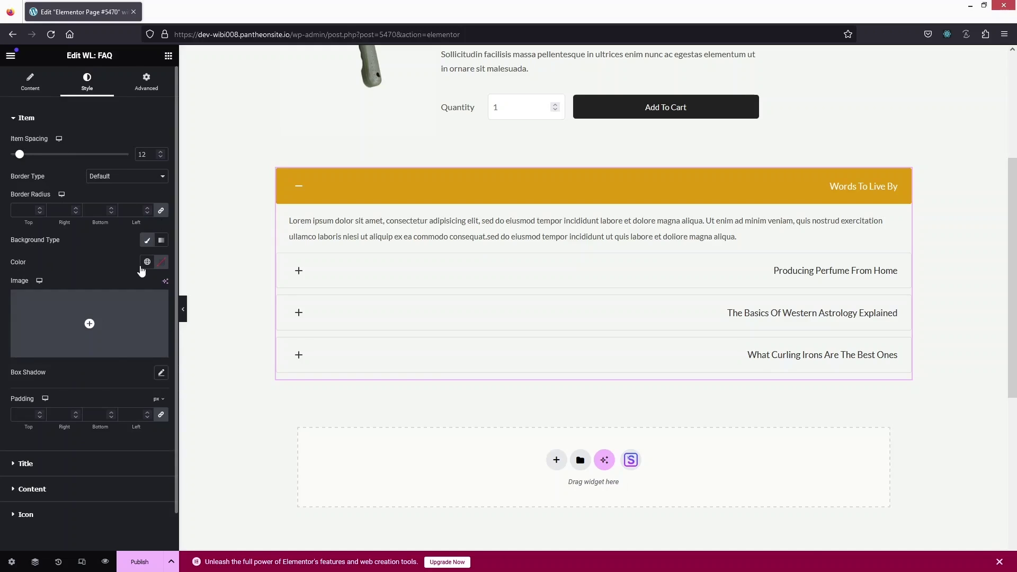
{"action": "left_click", "coordinate": [147, 261]}
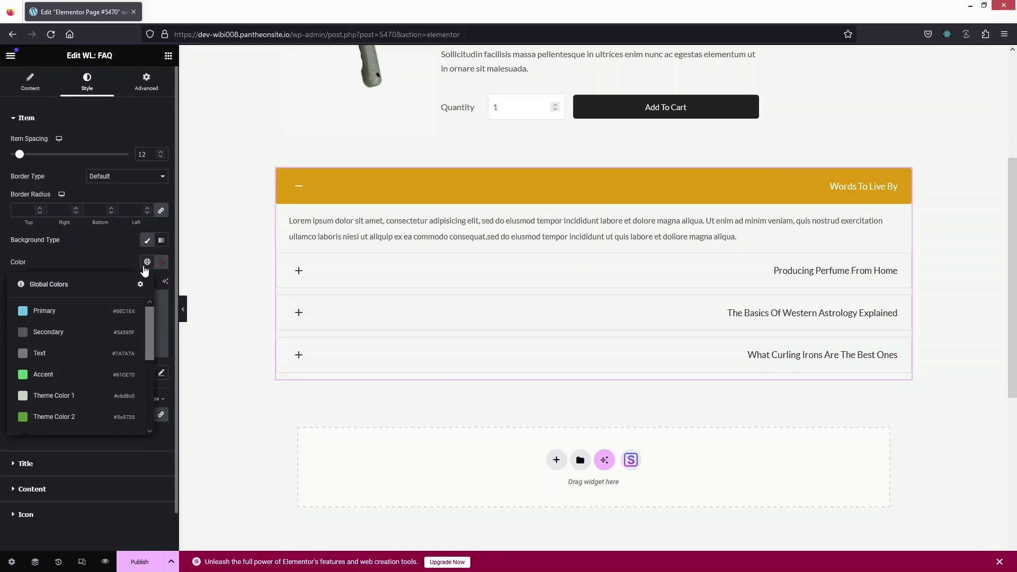
{"action": "left_click", "coordinate": [56, 395]}
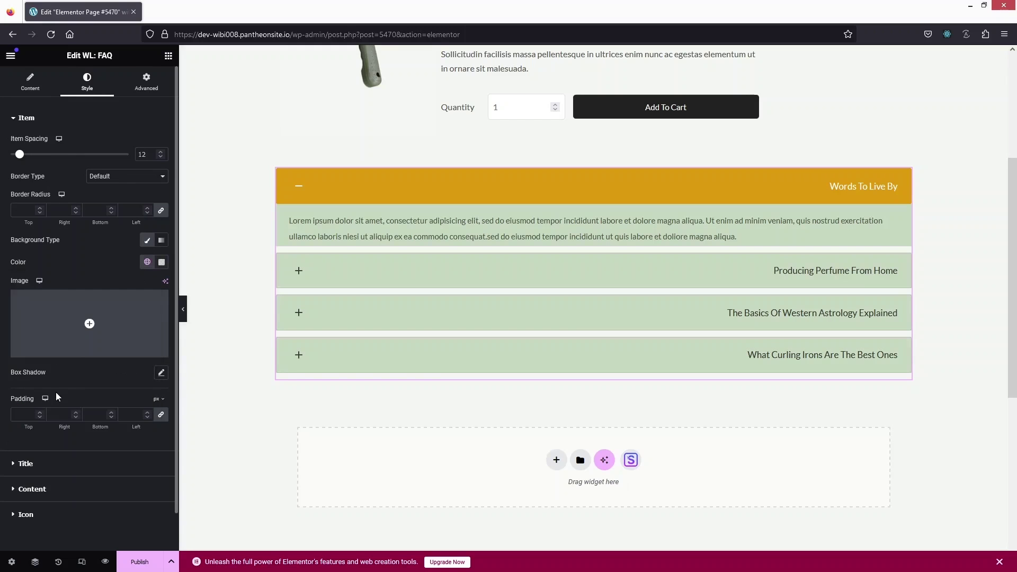
{"action": "left_click", "coordinate": [161, 262]}
{"action": "left_click", "coordinate": [109, 310]}
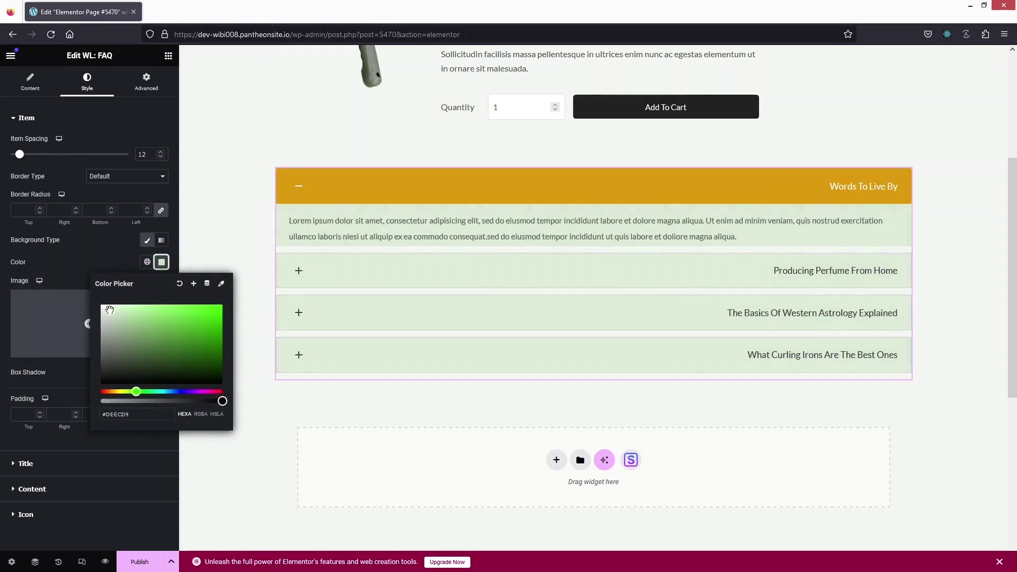
{"action": "left_click_drag", "start_coordinate": [110, 310], "coordinate": [110, 310]}
{"action": "left_click", "coordinate": [84, 443]}
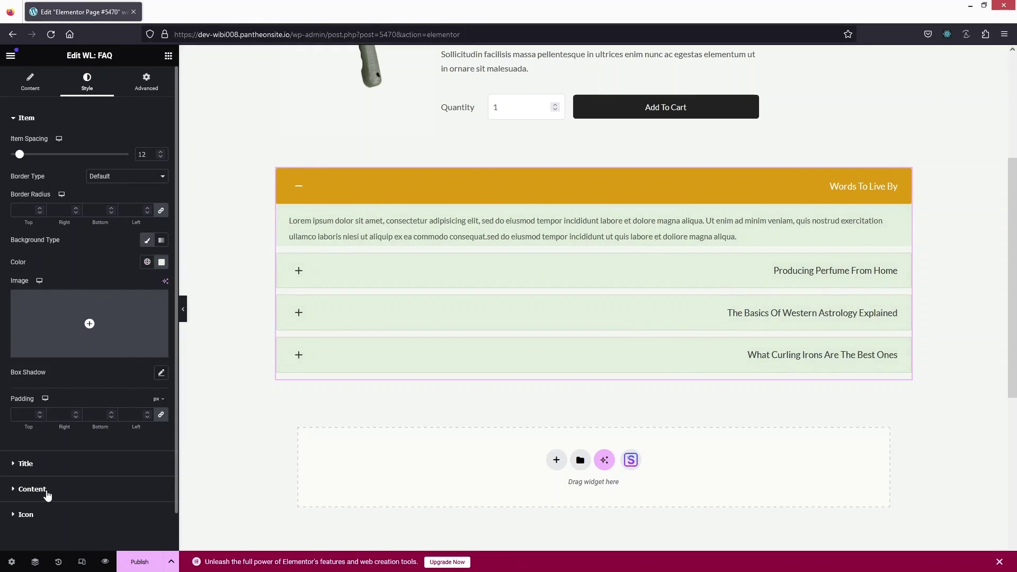
Set the normal-state background of the FAQ titles to #FDFDFD, starting from the global Accent color
{"action": "left_click", "coordinate": [19, 464]}
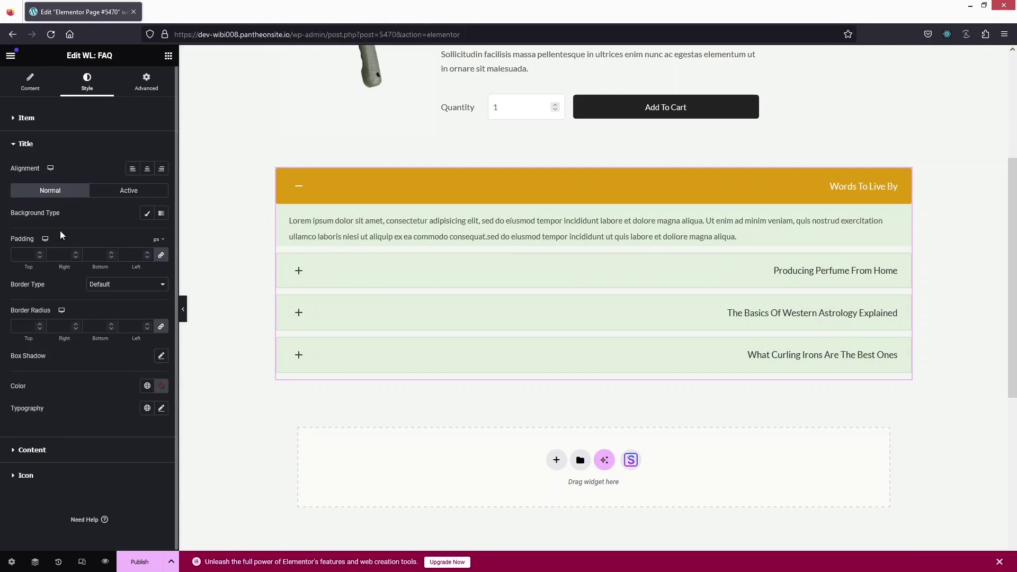
{"action": "left_click", "coordinate": [147, 217]}
{"action": "left_click", "coordinate": [147, 235]}
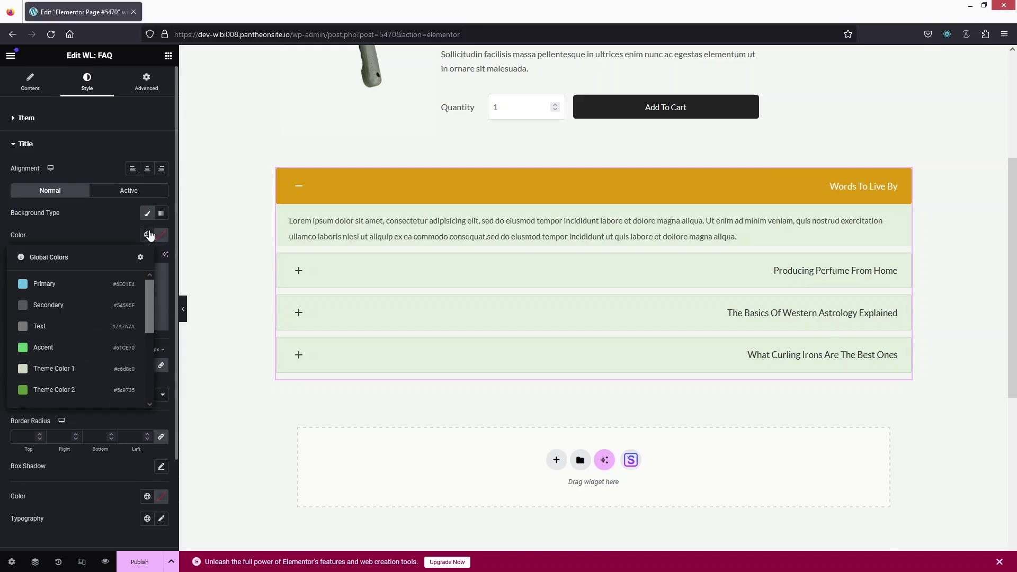
{"action": "left_click", "coordinate": [51, 348]}
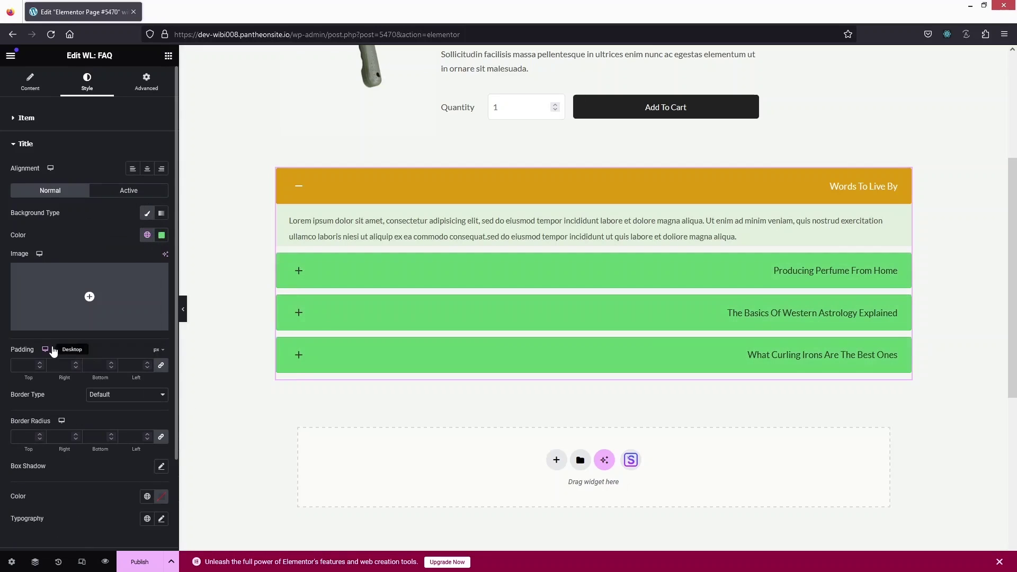
{"action": "left_click", "coordinate": [144, 235]}
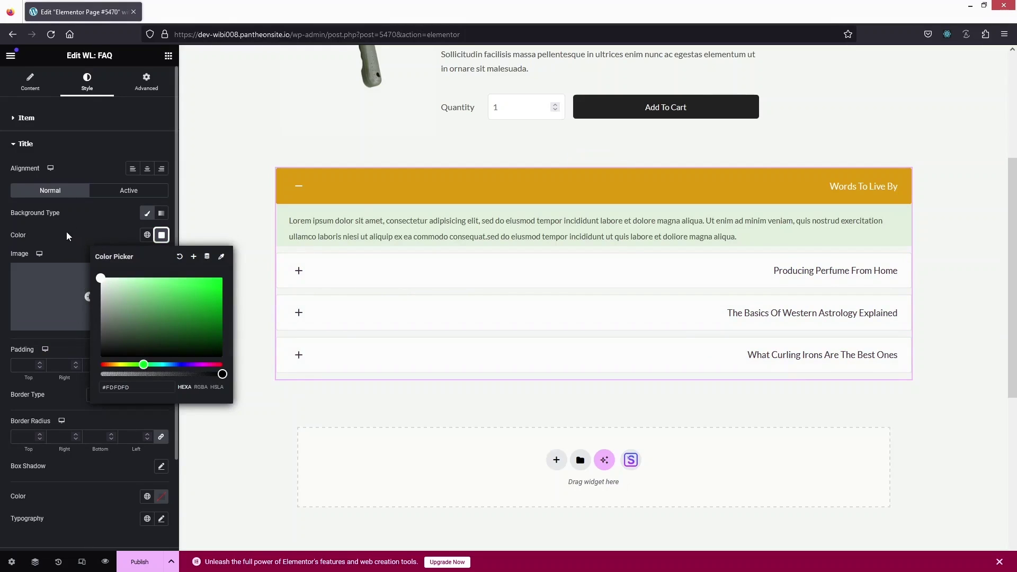
Set the active-state background of the FAQ titles to #000000, using a solid background that starts from a global color
{"action": "left_click", "coordinate": [121, 195]}
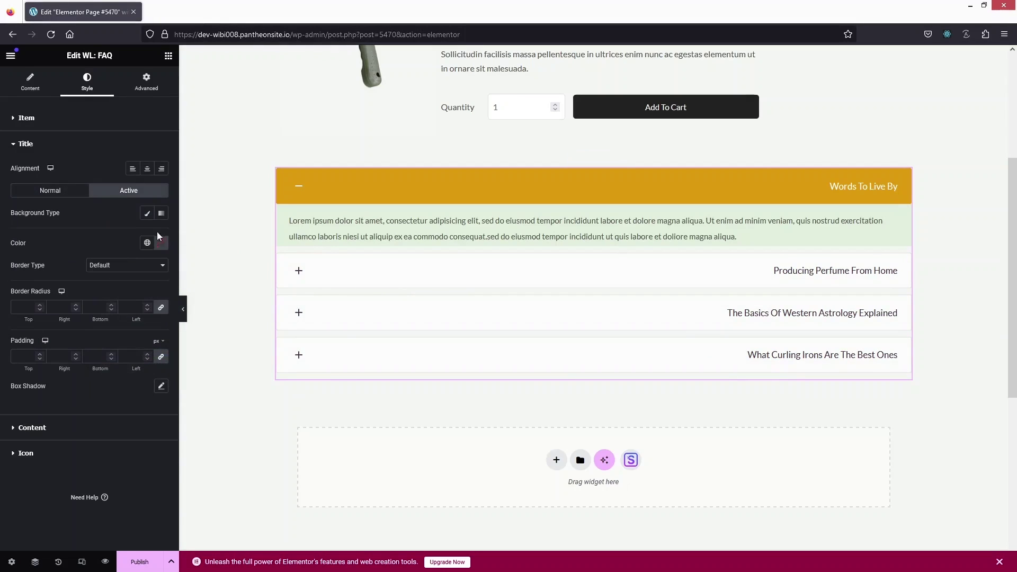
{"action": "left_click", "coordinate": [147, 214]}
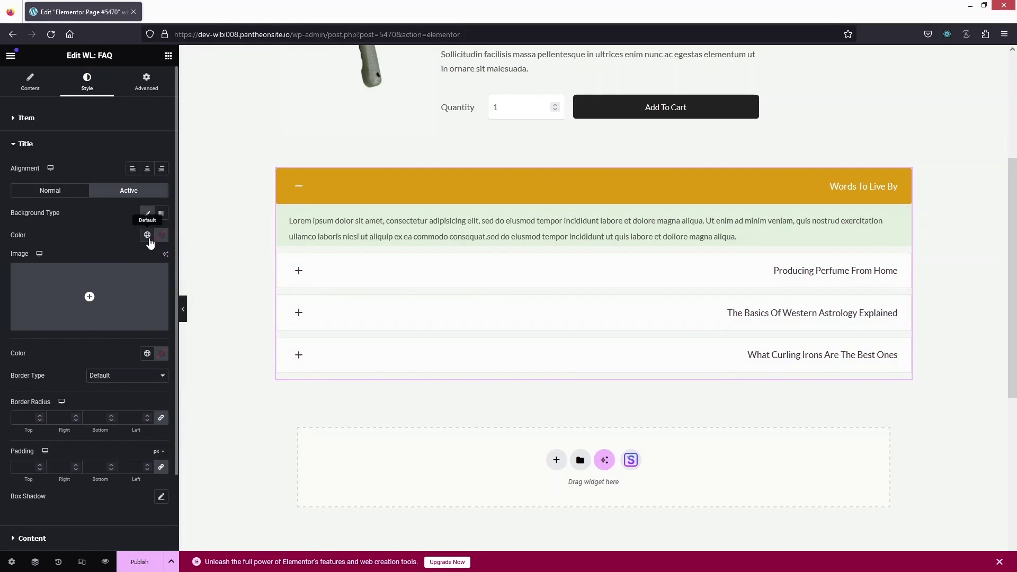
{"action": "left_click", "coordinate": [147, 234]}
{"action": "left_click", "coordinate": [134, 284]}
{"action": "left_click", "coordinate": [162, 234]}
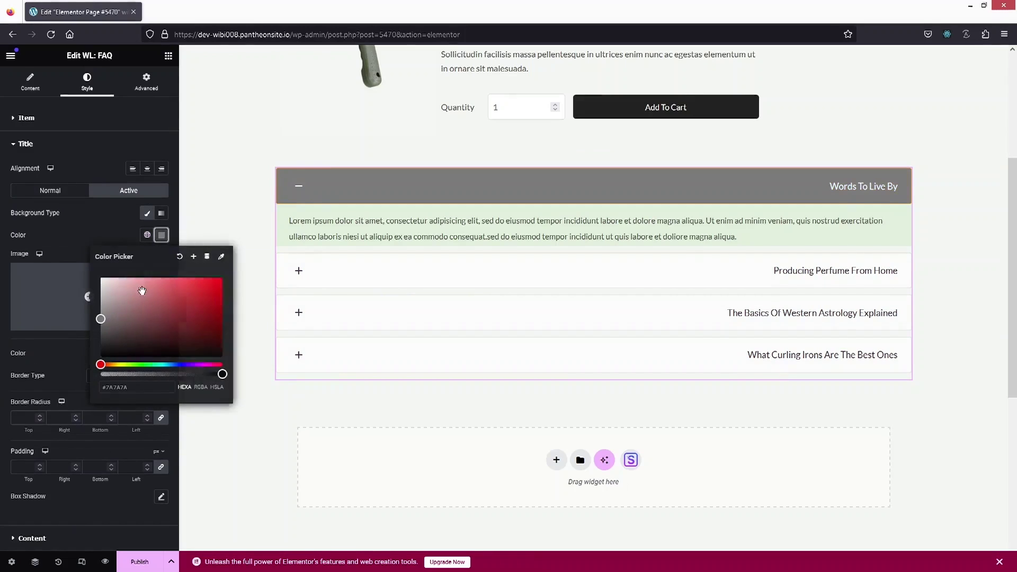
{"action": "left_click_drag", "start_coordinate": [106, 318], "coordinate": [97, 297]}
{"action": "left_click", "coordinate": [139, 364]}
{"action": "left_click", "coordinate": [213, 356]}
{"action": "left_click_drag", "start_coordinate": [213, 357], "coordinate": [73, 376]}
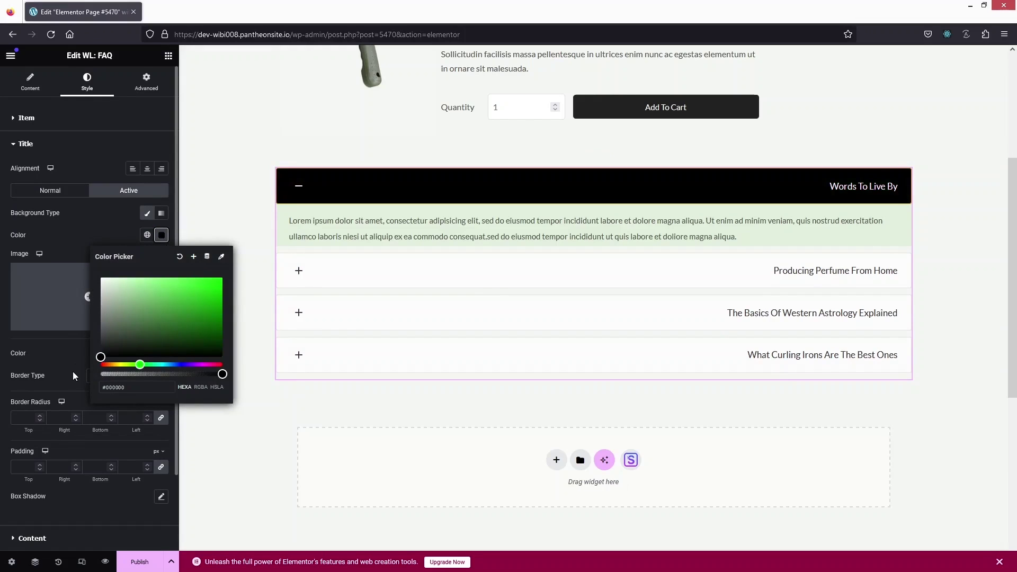
{"action": "left_click", "coordinate": [95, 220]}
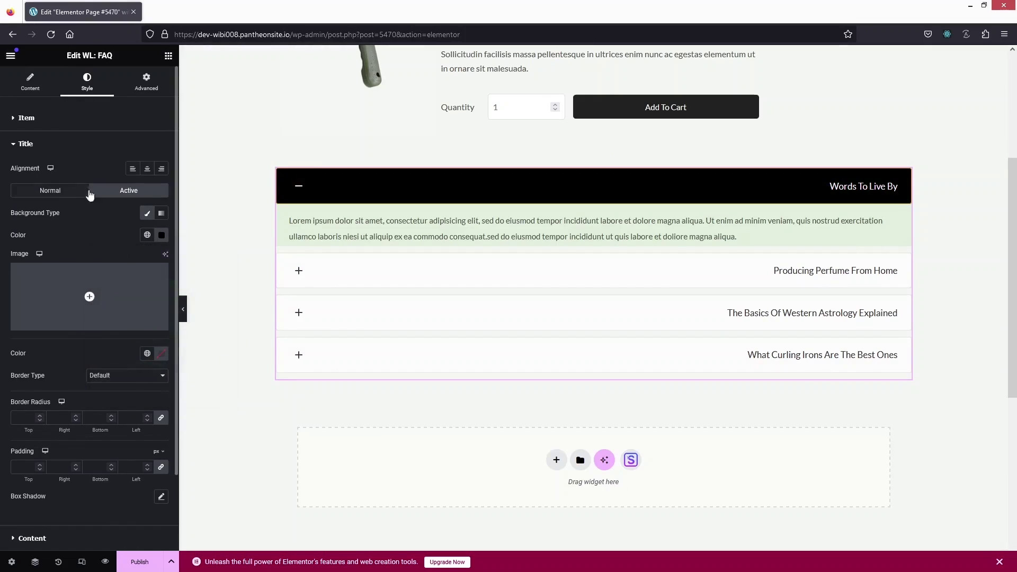
Change the FAQ items' background color to the light gray #E2E2E2
{"action": "left_click", "coordinate": [21, 119]}
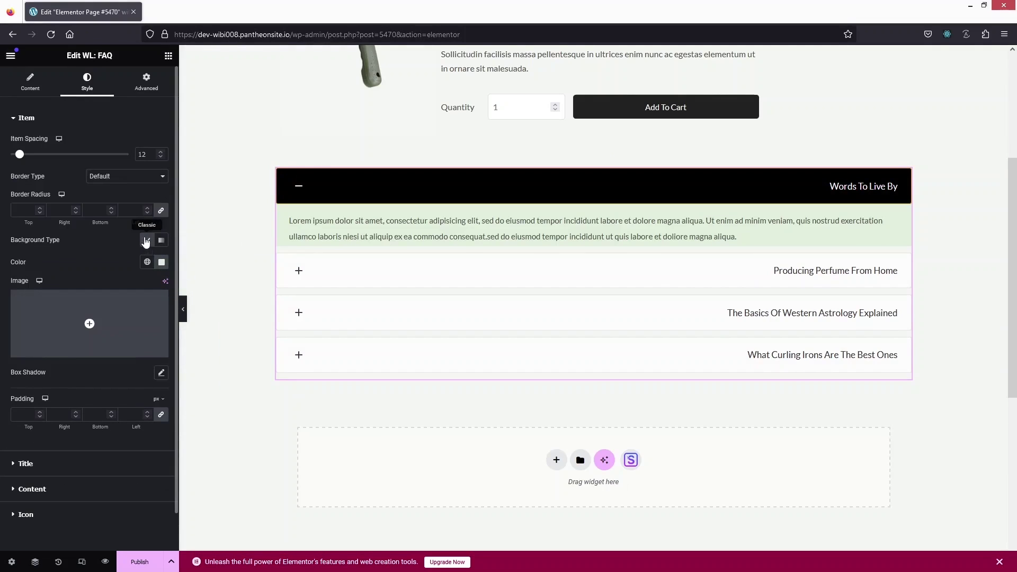
{"action": "left_click", "coordinate": [161, 262]}
{"action": "left_click_drag", "start_coordinate": [109, 311], "coordinate": [89, 319]}
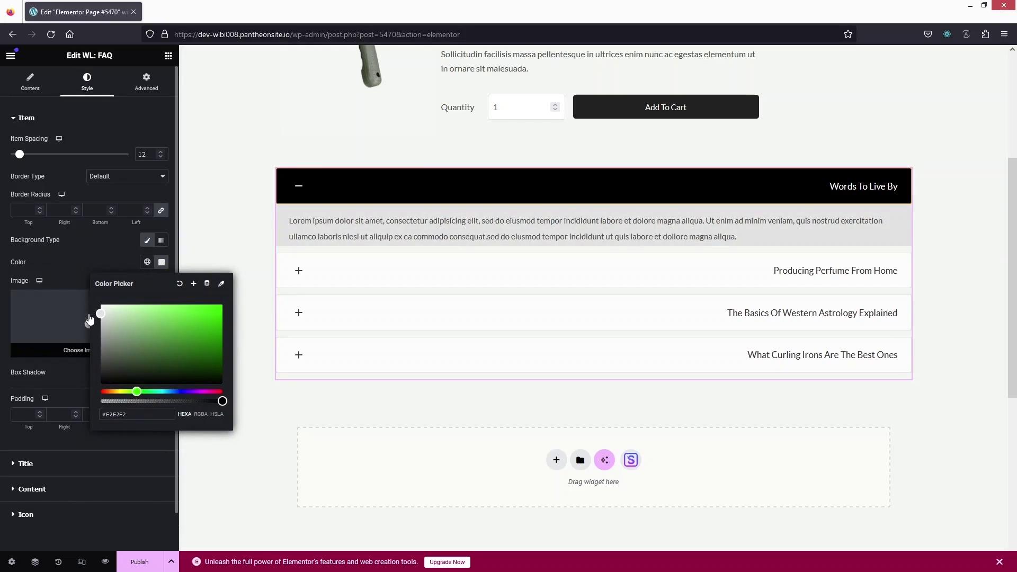
{"action": "left_click", "coordinate": [139, 449]}
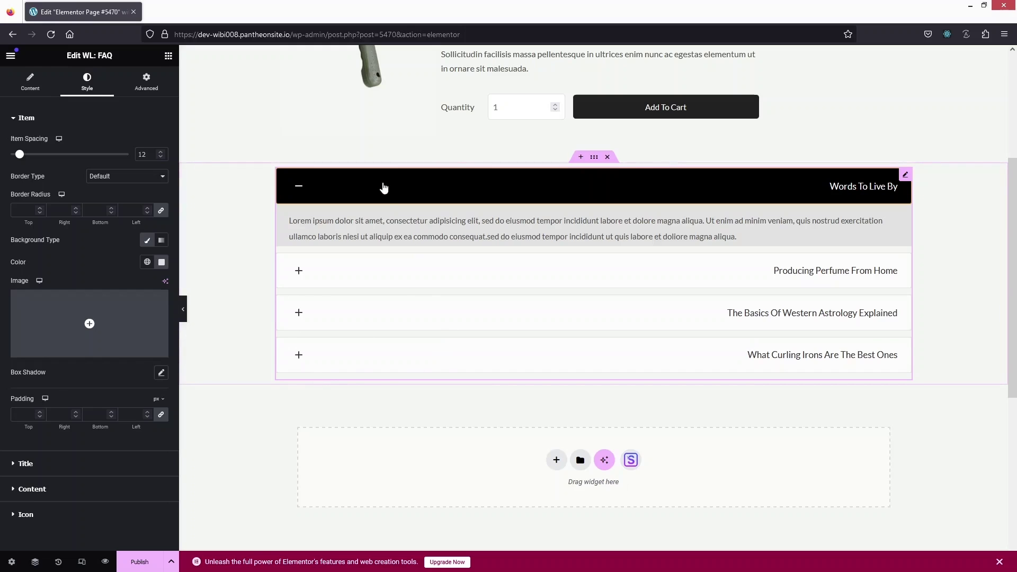
Add a Heading widget above the FAQ accordion and set its title to FAQ
{"action": "left_click", "coordinate": [168, 56]}
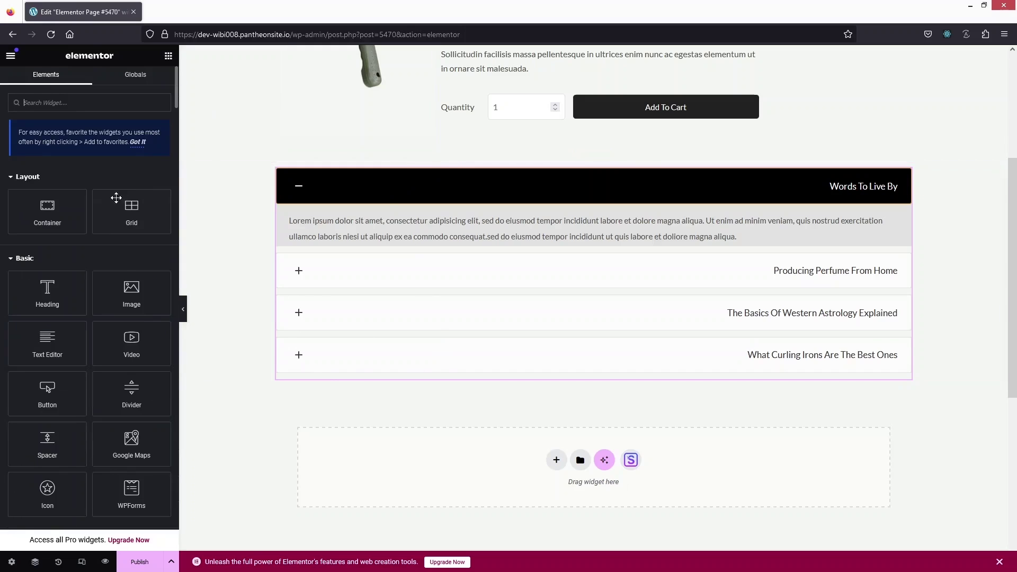
{"action": "left_click_drag", "start_coordinate": [34, 295], "coordinate": [411, 171]}
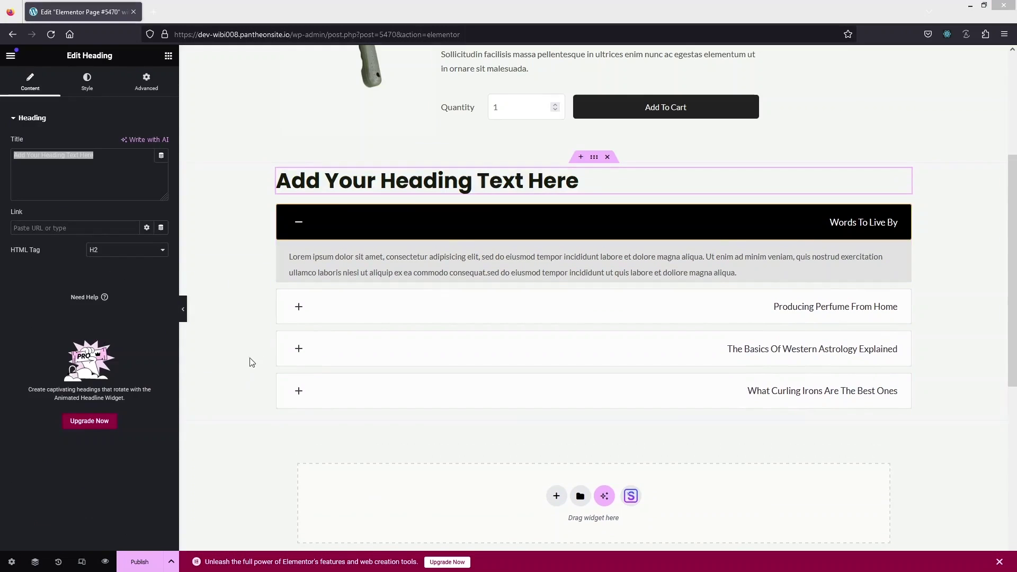
{"action": "key", "text": "BackSpace"}
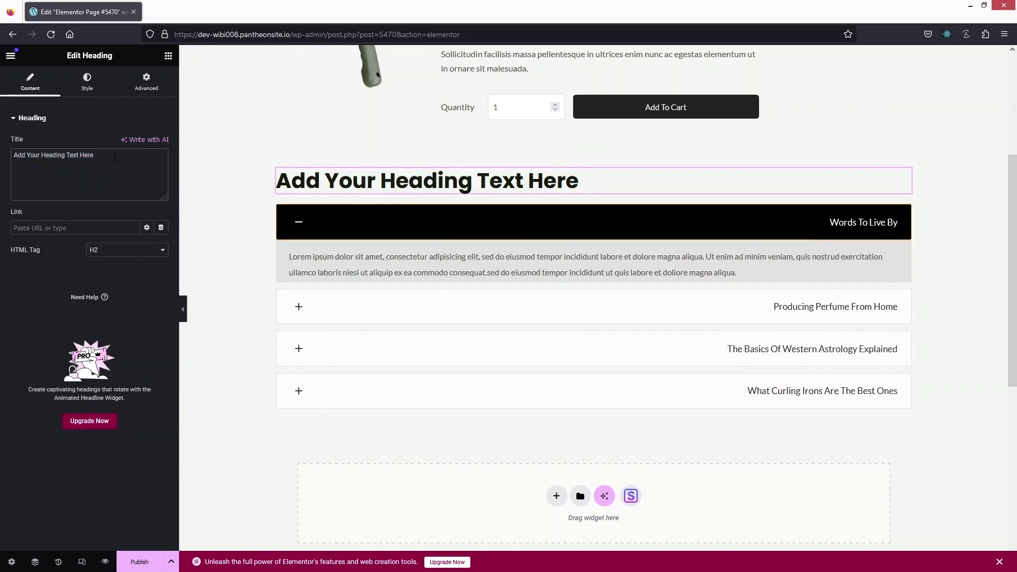
{"action": "type", "text": "FAQ"}
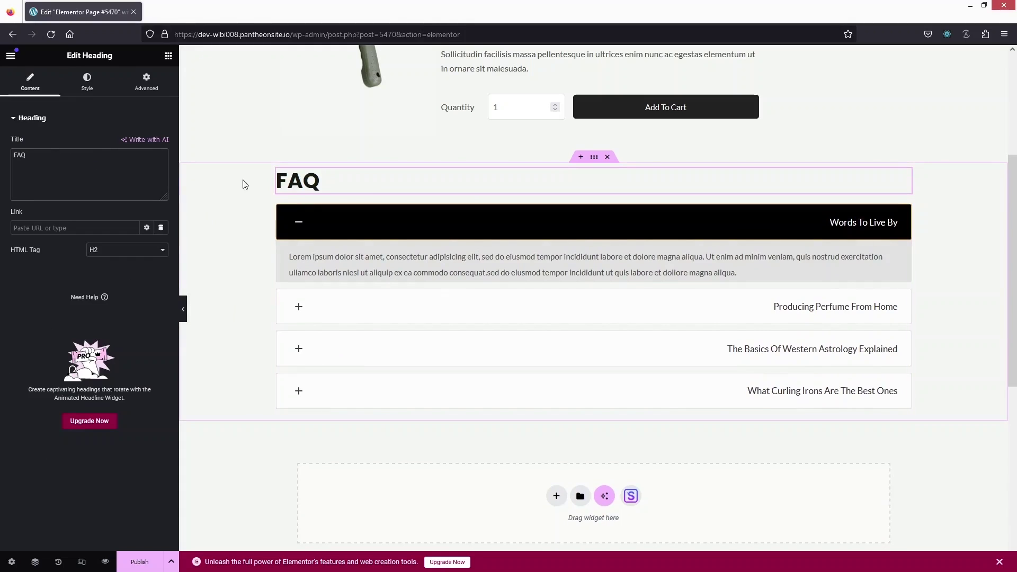
Find the WL: Add Banner widget and place it below the FAQ accordion in the same container
{"action": "left_click", "coordinate": [168, 56]}
{"action": "type", "text": "banner"}
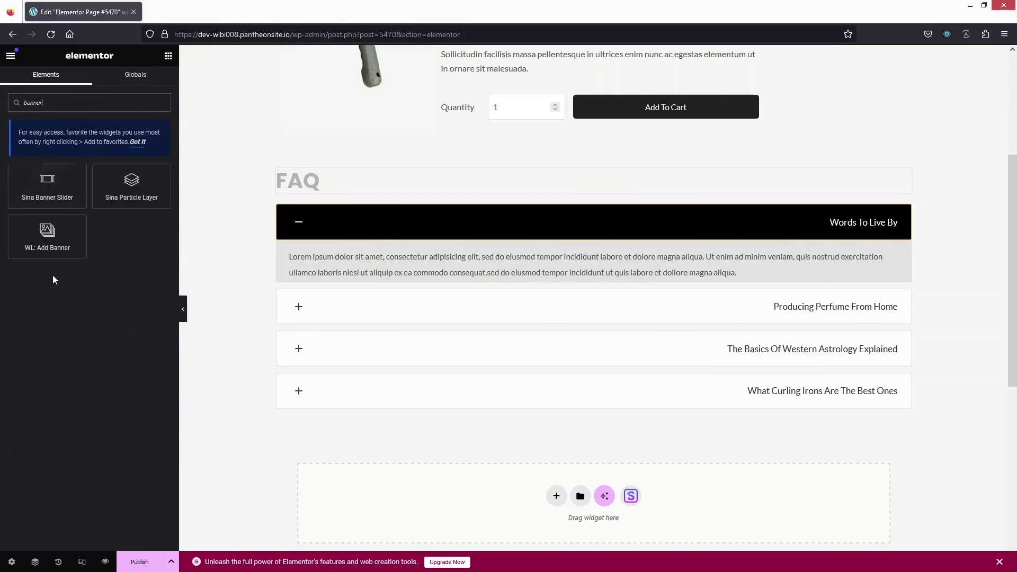
{"action": "left_click_drag", "start_coordinate": [58, 253], "coordinate": [500, 401]}
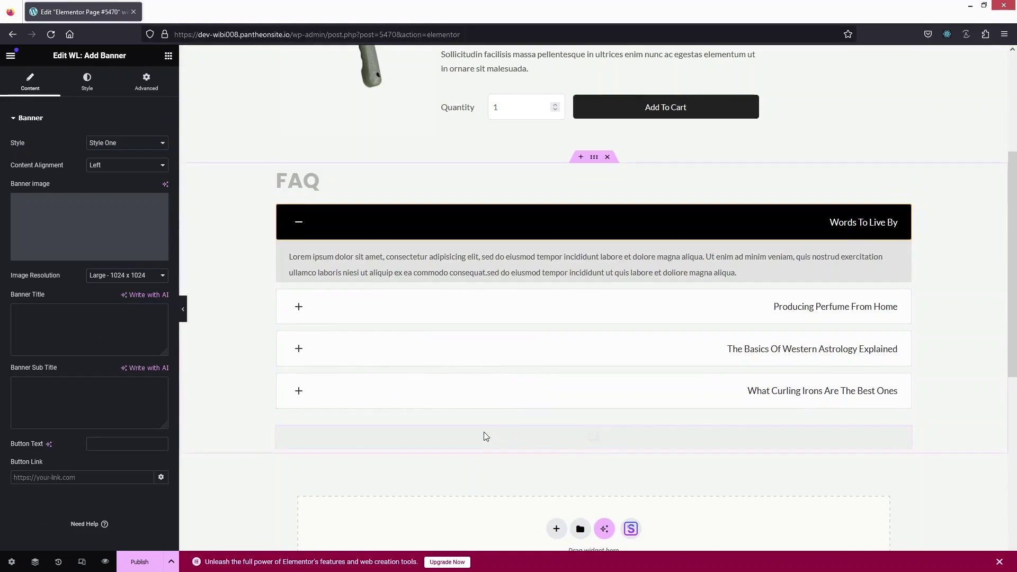
Add a Heading widget between the FAQ accordion and the banner widget, and set its title to Banner
{"action": "left_click", "coordinate": [169, 57]}
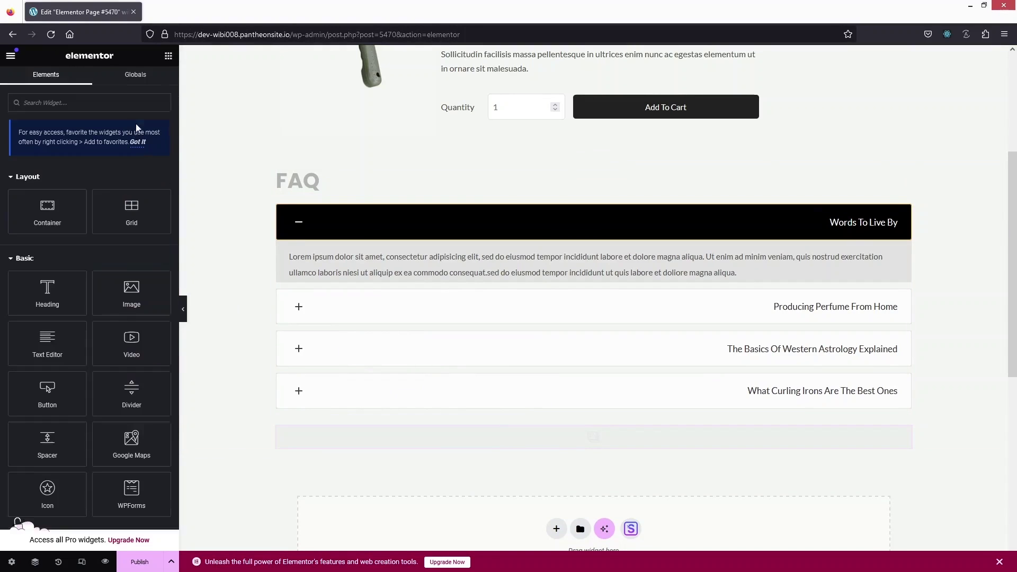
{"action": "left_click_drag", "start_coordinate": [68, 311], "coordinate": [495, 413]}
{"action": "left_click_drag", "start_coordinate": [94, 155], "coordinate": [13, 155]}
{"action": "type", "text": "Banner"}
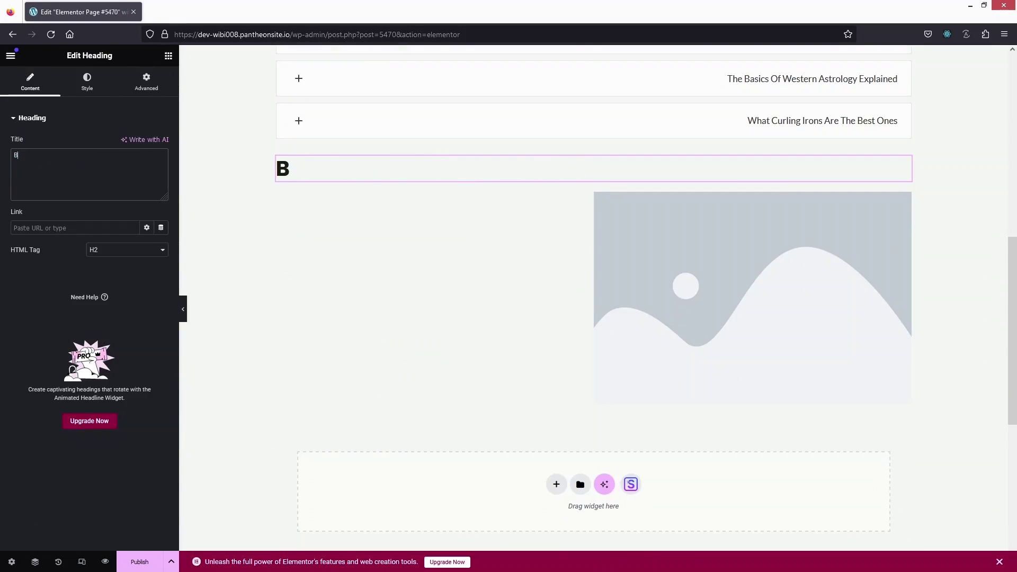
{"action": "left_click", "coordinate": [443, 171]}
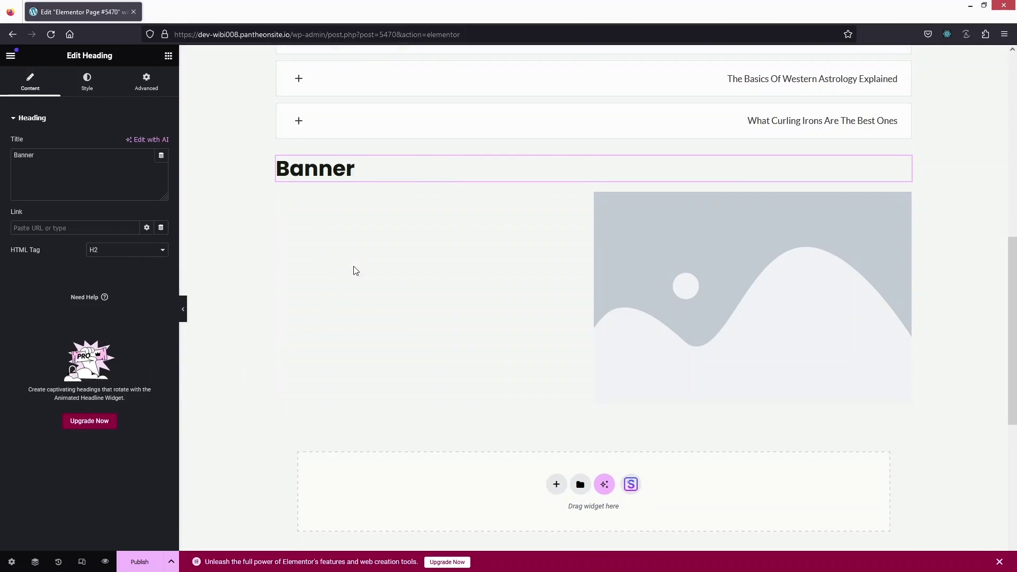
Set the banner widget's image to plants-store-categories-img-4.jpg from the media library
{"action": "left_click", "coordinate": [422, 288]}
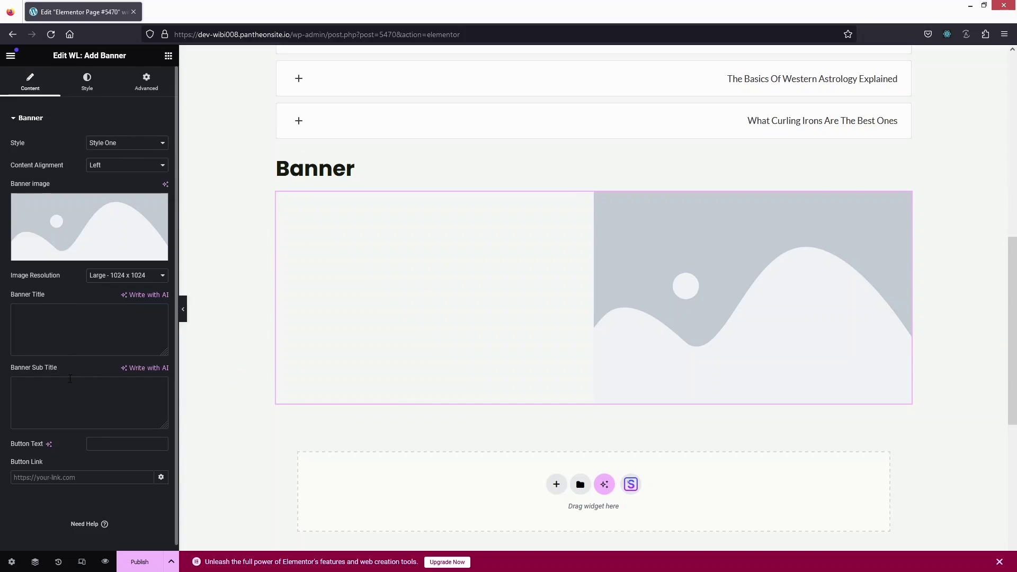
{"action": "left_click", "coordinate": [73, 218]}
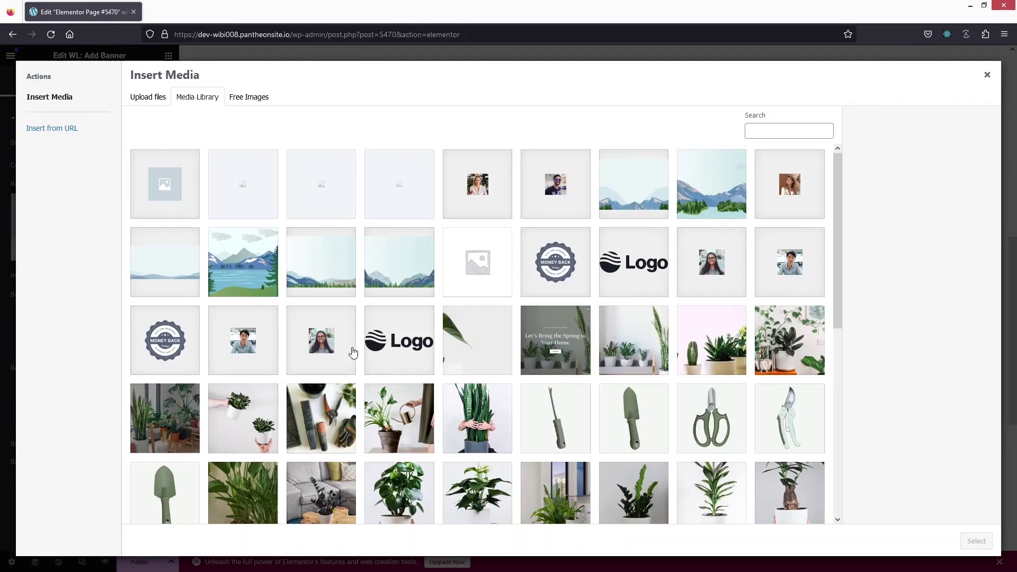
{"action": "scroll", "coordinate": [234, 370], "scroll_direction": "down", "scroll_amount": 1}
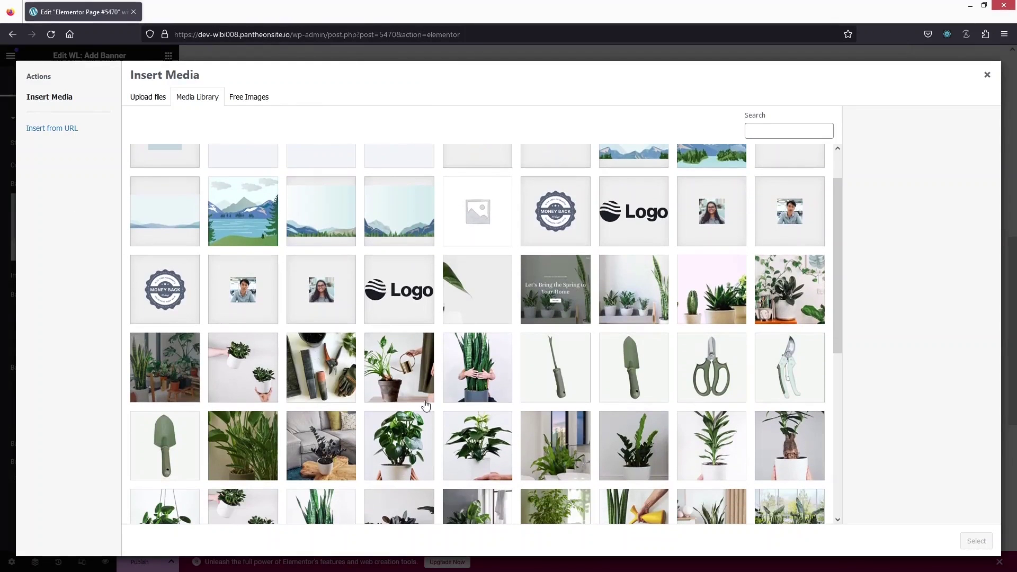
{"action": "left_click", "coordinate": [392, 374]}
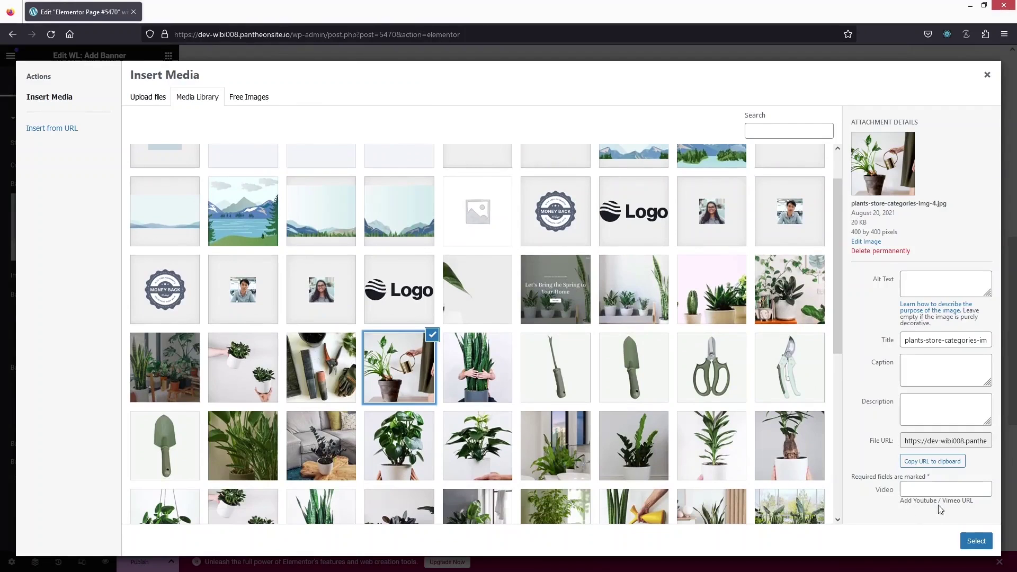
{"action": "left_click", "coordinate": [976, 540]}
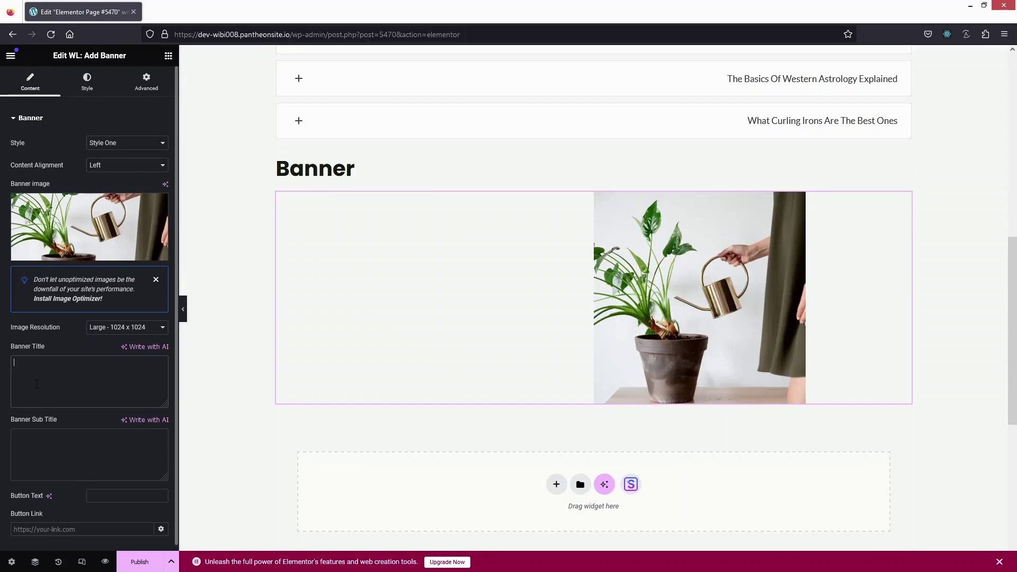
Set the banner title to Product and its sub title to "Smaill description of Product"
{"action": "type", "text": "Product"}
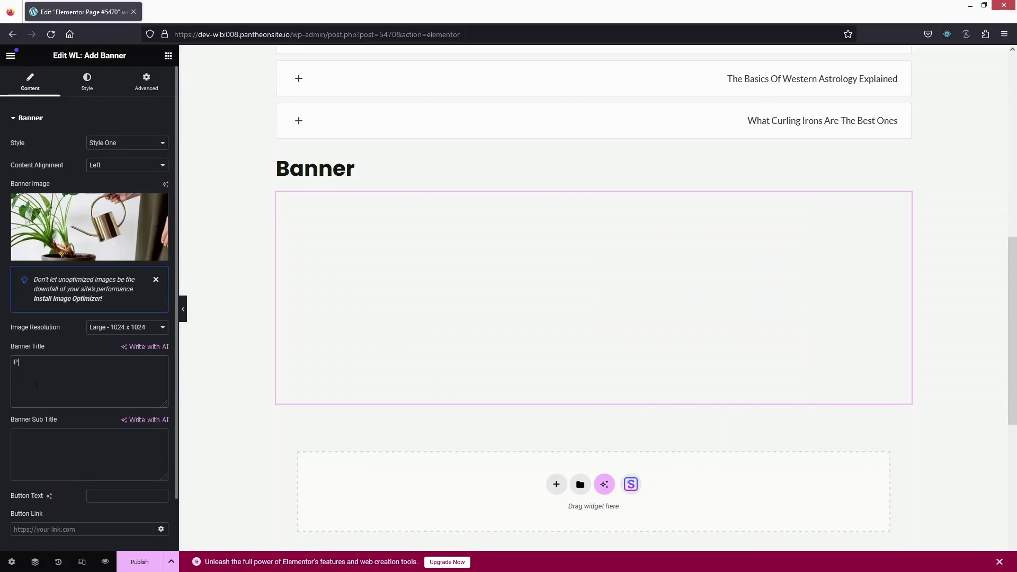
{"action": "left_click", "coordinate": [62, 448]}
{"action": "type", "text": "Smaill "}
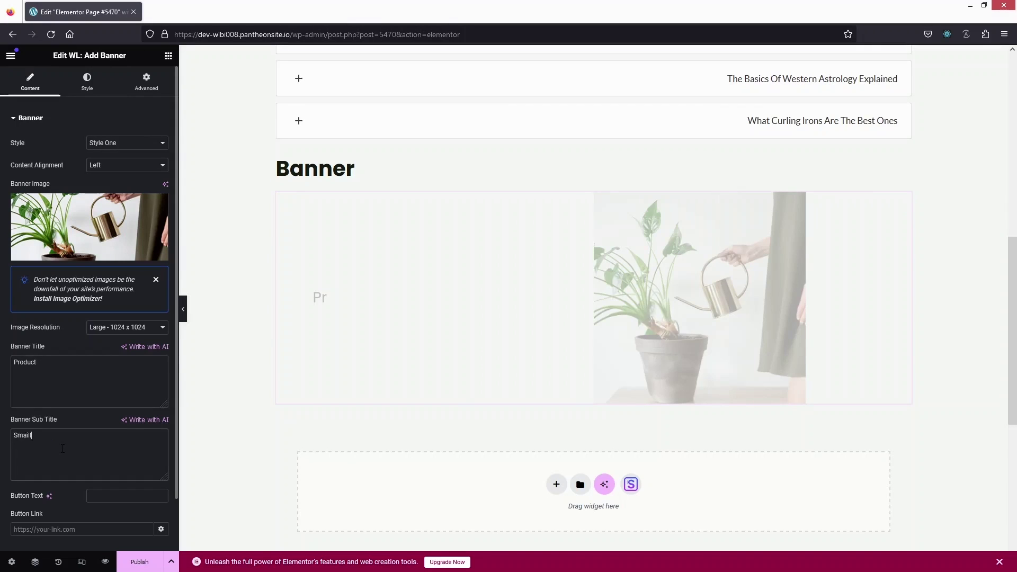
{"action": "type", "text": "description o"}
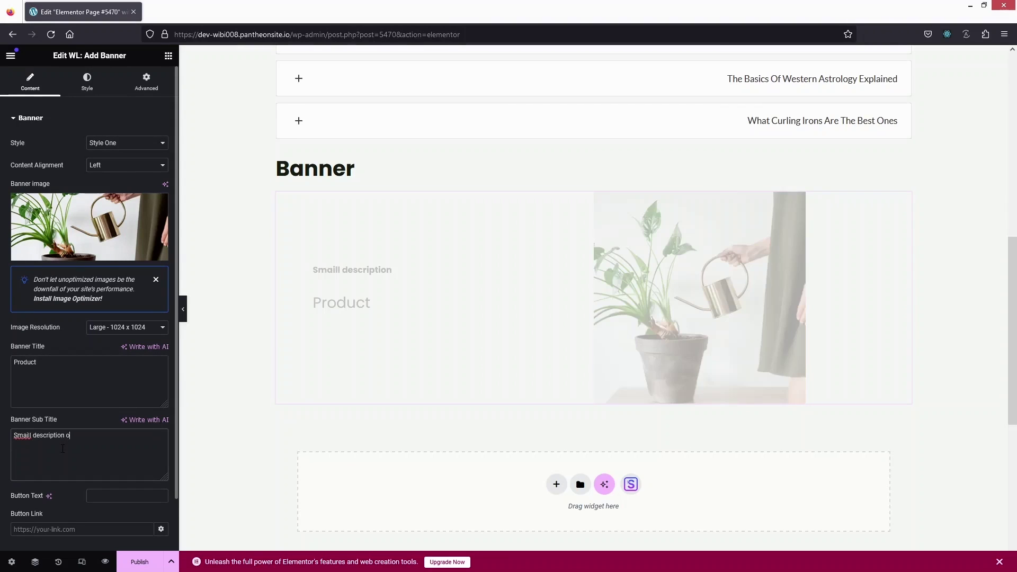
{"action": "type", "text": "f Product"}
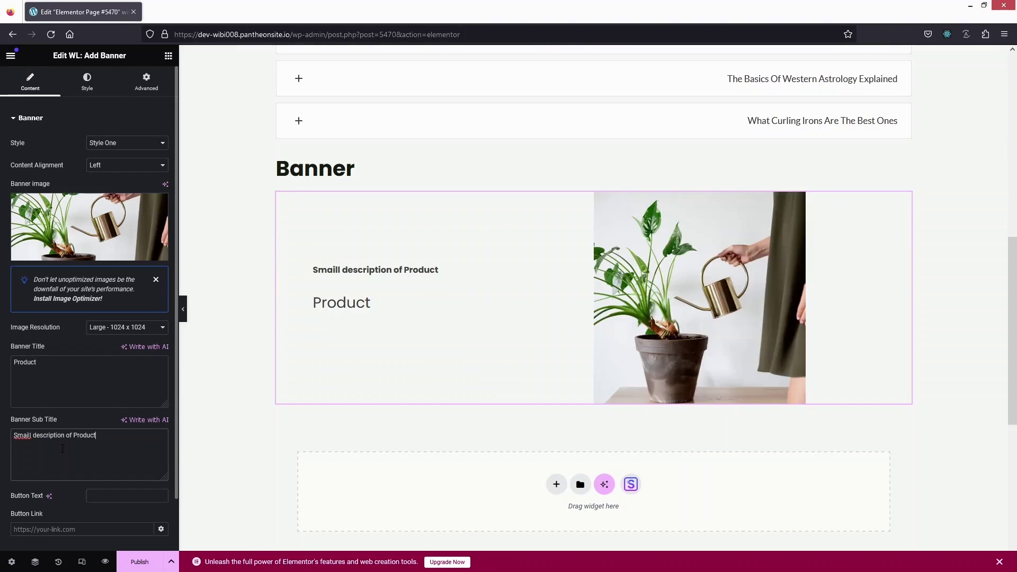
Try Style Two for the banner layout and return it to Style One
{"action": "scroll", "coordinate": [96, 493], "scroll_direction": "down", "scroll_amount": 2}
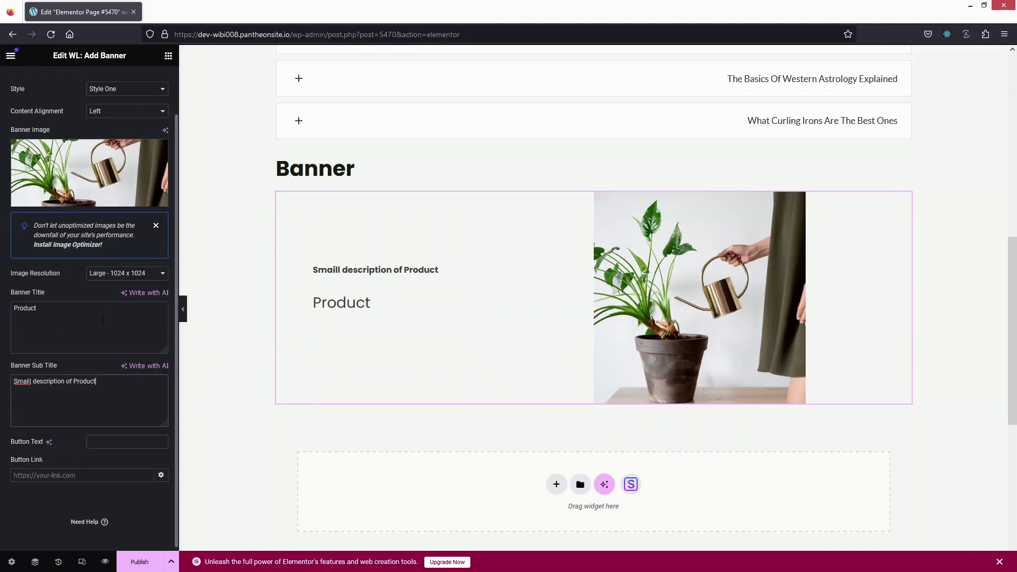
{"action": "scroll", "coordinate": [104, 345], "scroll_direction": "up", "scroll_amount": 2}
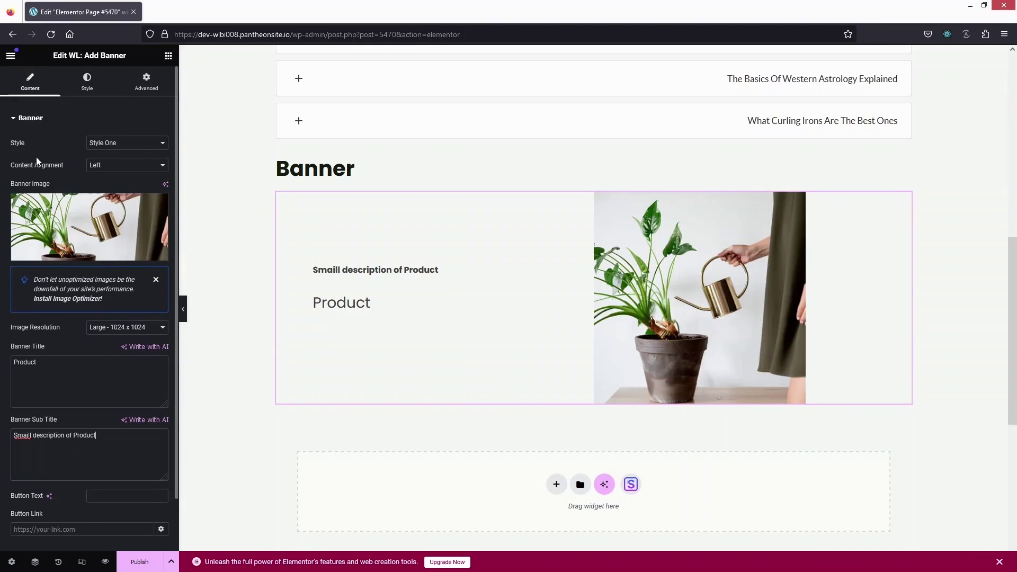
{"action": "left_click", "coordinate": [141, 147]}
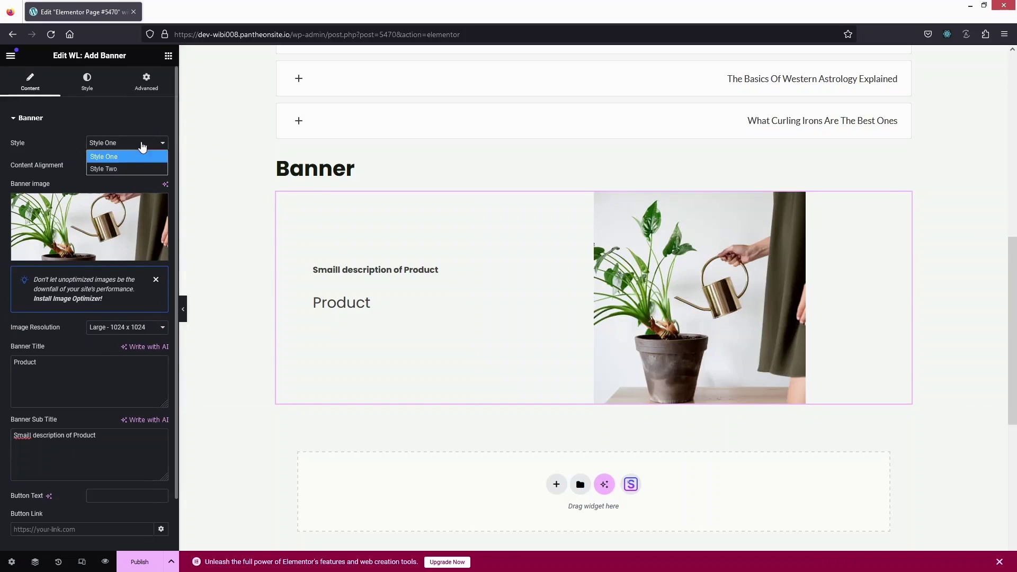
{"action": "left_click", "coordinate": [121, 169]}
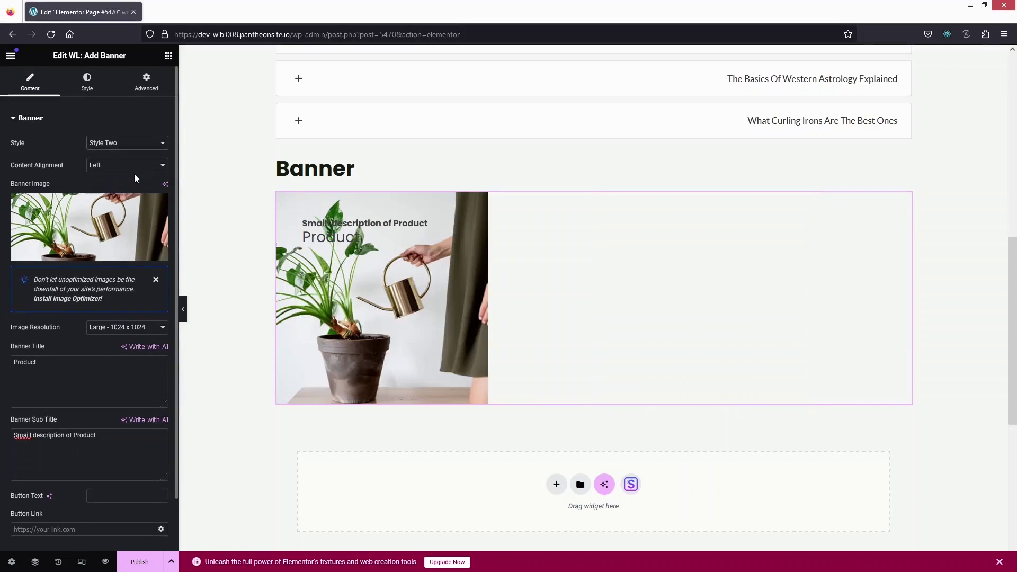
{"action": "left_click", "coordinate": [122, 143]}
{"action": "left_click", "coordinate": [109, 160]}
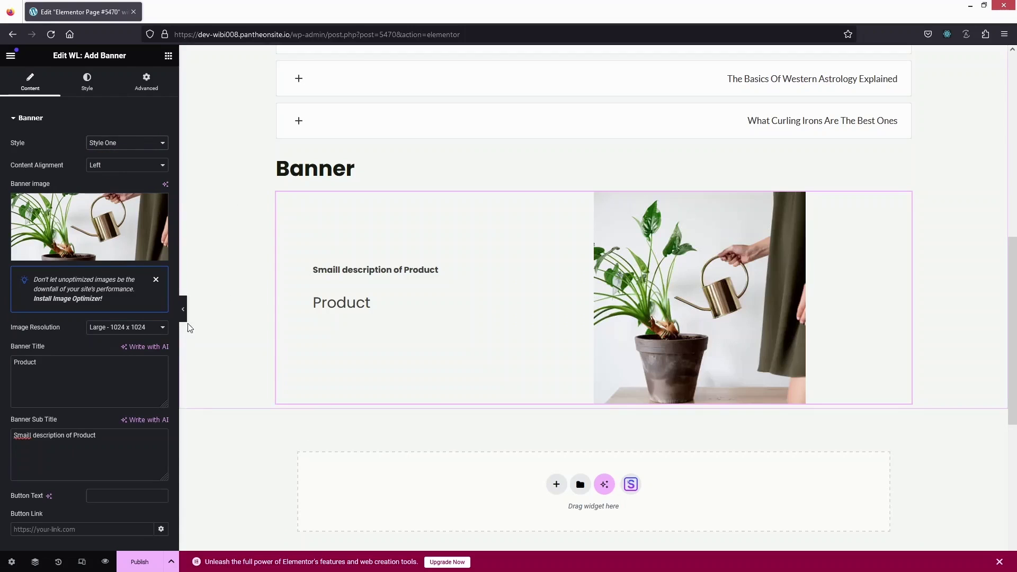
Look over the banner's style options and set its button text to SHOP NOW
{"action": "left_click", "coordinate": [86, 84]}
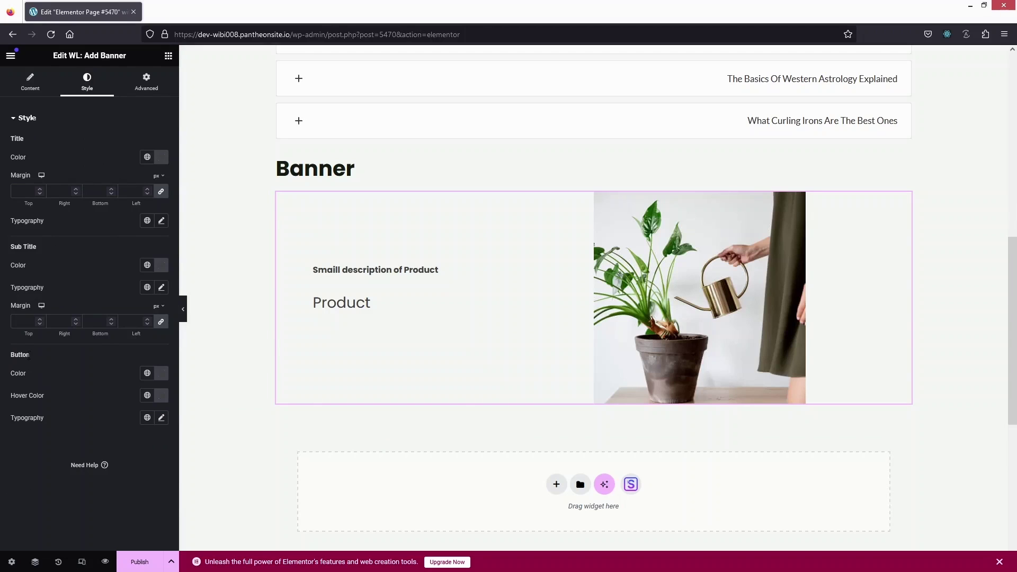
{"action": "left_click", "coordinate": [21, 91]}
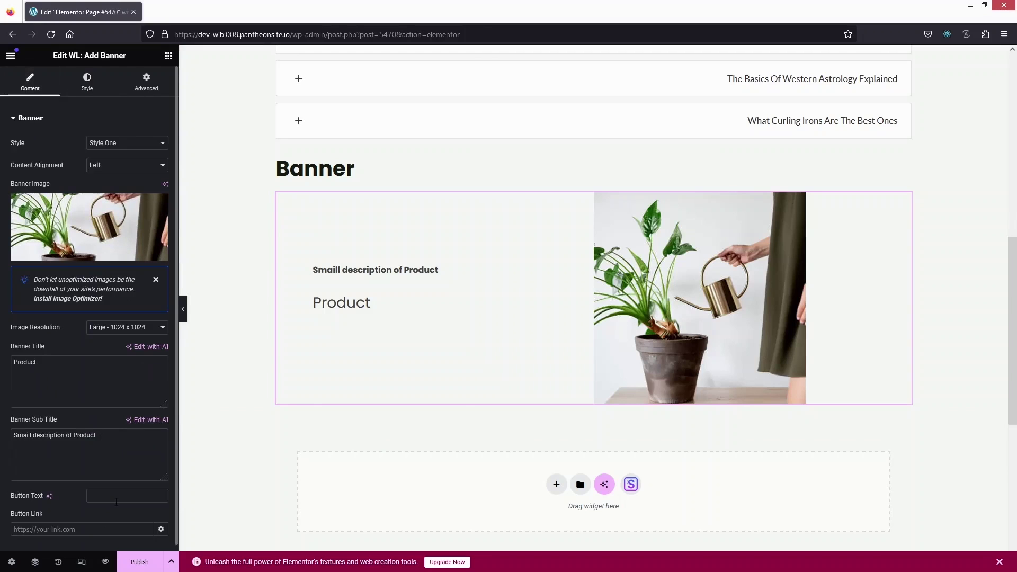
{"action": "left_click", "coordinate": [118, 497]}
{"action": "type", "text": "SHOW NOW"}
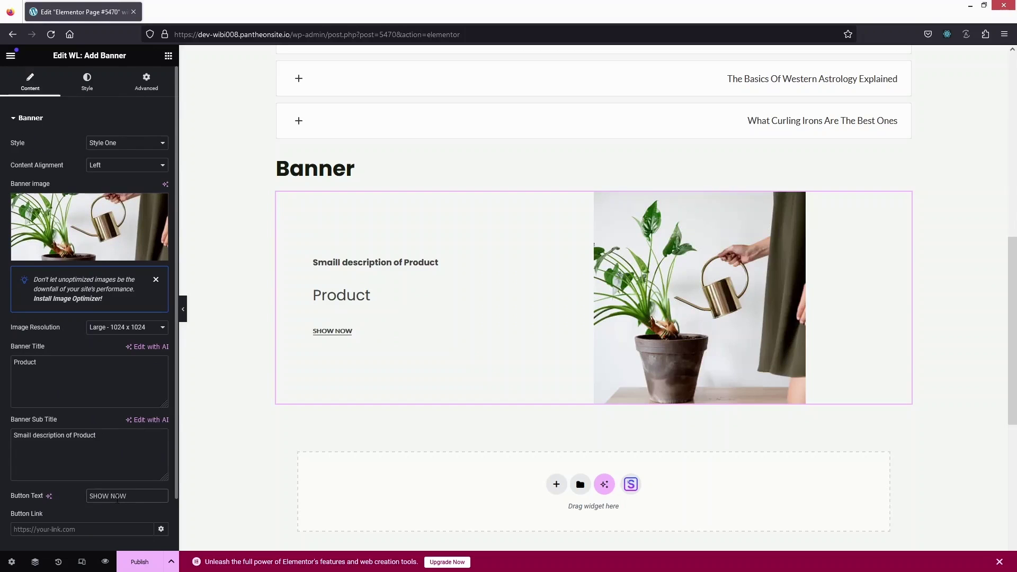
{"action": "key", "text": "BackSpace"}
{"action": "type", "text": "P"}
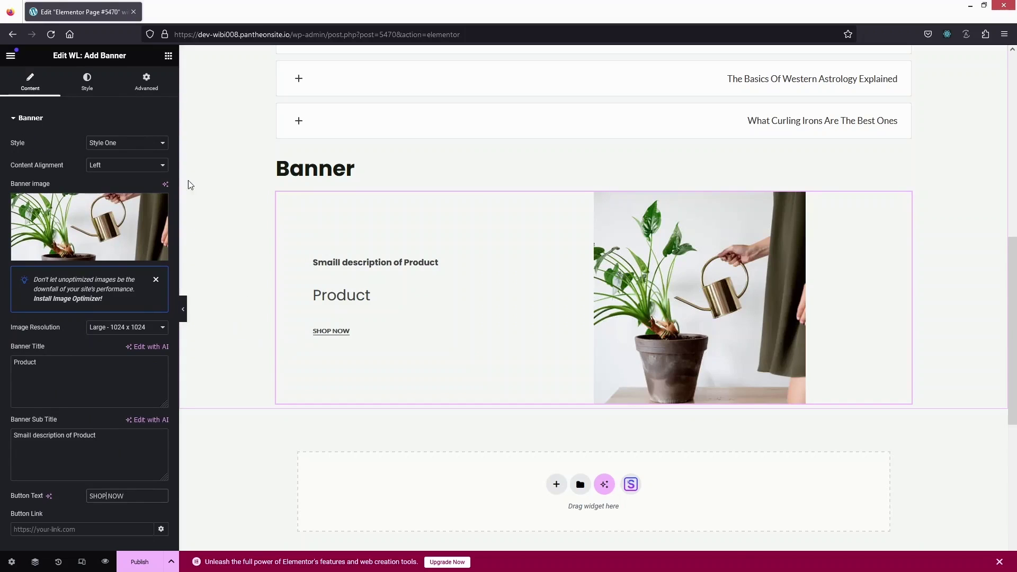
Find the WL: Product Curvy widget and add it beneath the plant banner
{"action": "left_click", "coordinate": [168, 57]}
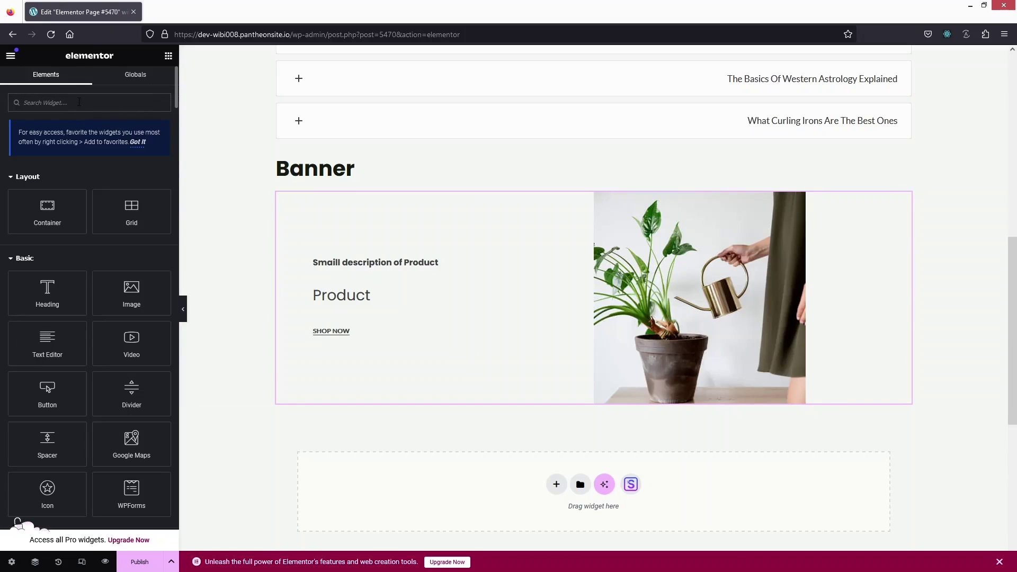
{"action": "type", "text": "product"}
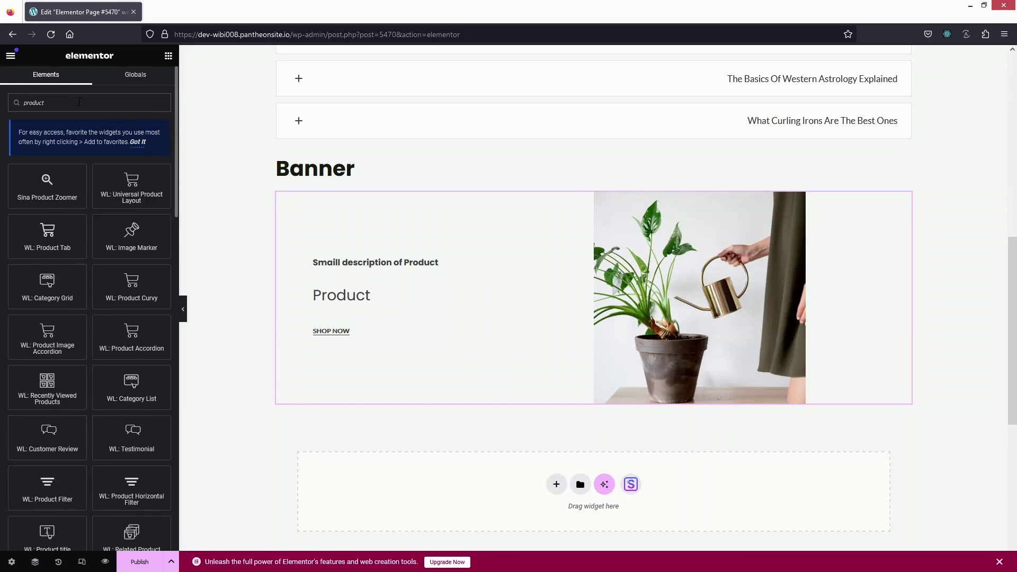
{"action": "type", "text": " cur"}
{"action": "scroll", "coordinate": [431, 257], "scroll_direction": "down", "scroll_amount": 3}
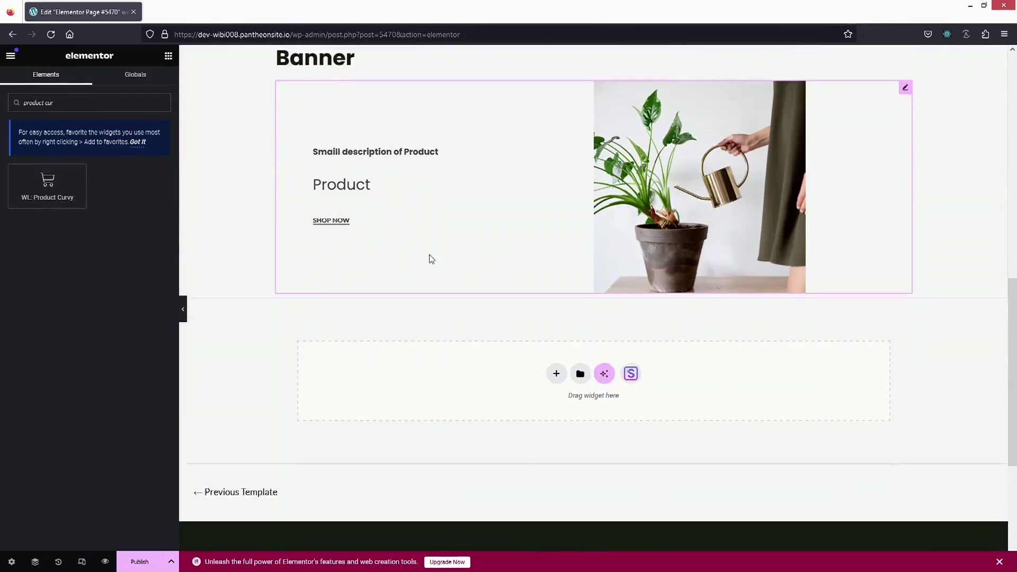
{"action": "left_click_drag", "start_coordinate": [61, 186], "coordinate": [540, 231]}
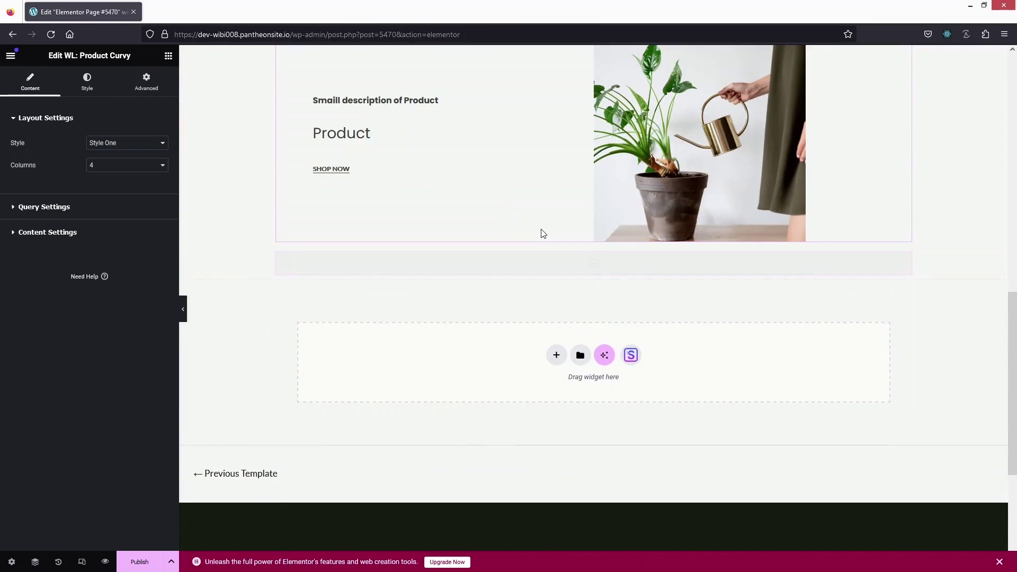
{"action": "scroll", "coordinate": [365, 302], "scroll_direction": "down", "scroll_amount": 2}
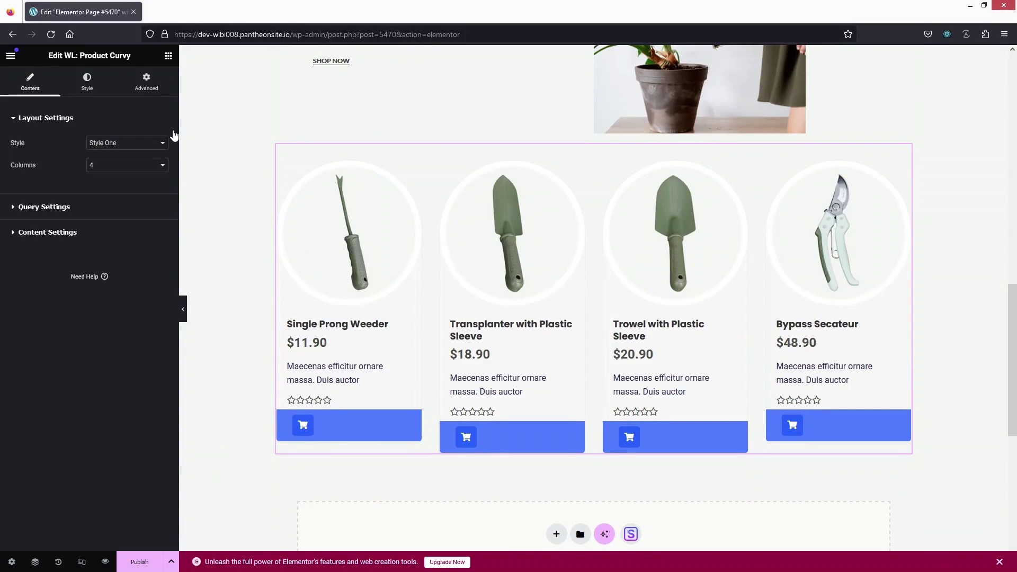
{"action": "scroll", "coordinate": [213, 186], "scroll_direction": "up", "scroll_amount": 1}
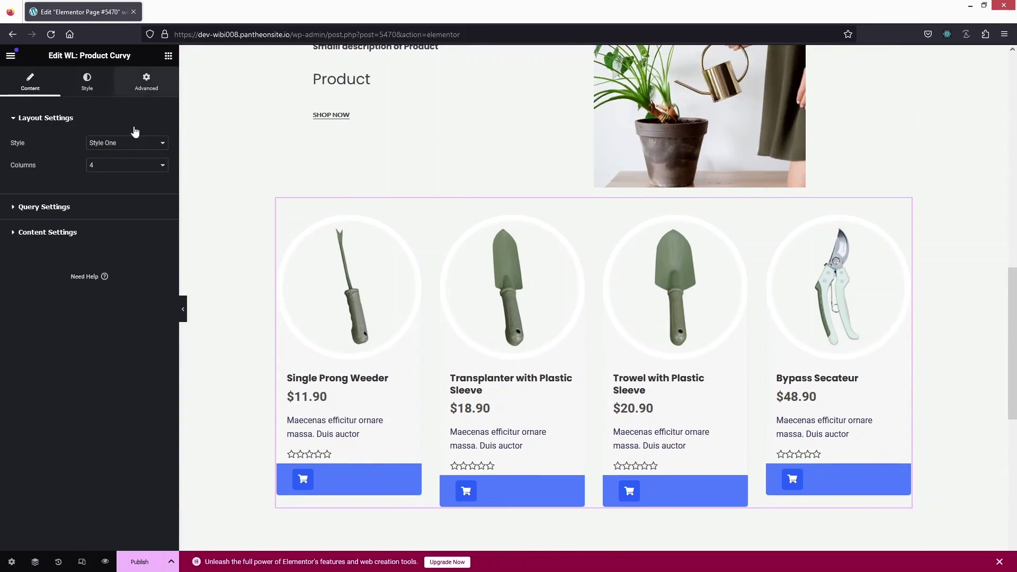
Add a heading reading Top Rated Products above the product grid and set its HTML tag to H3
{"action": "left_click", "coordinate": [168, 56]}
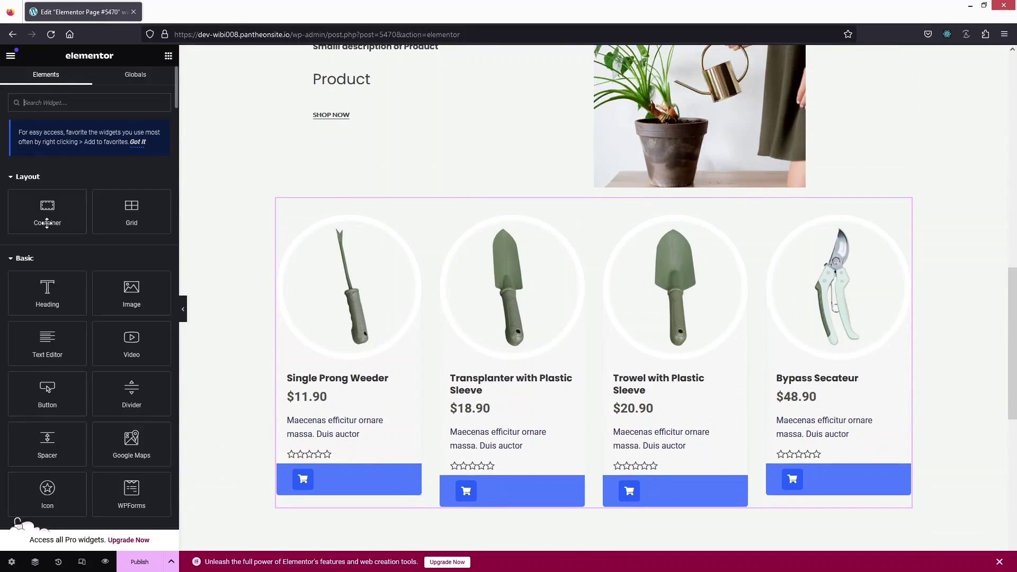
{"action": "left_click_drag", "start_coordinate": [47, 291], "coordinate": [520, 205]}
{"action": "left_click_drag", "start_coordinate": [519, 205], "coordinate": [519, 205]}
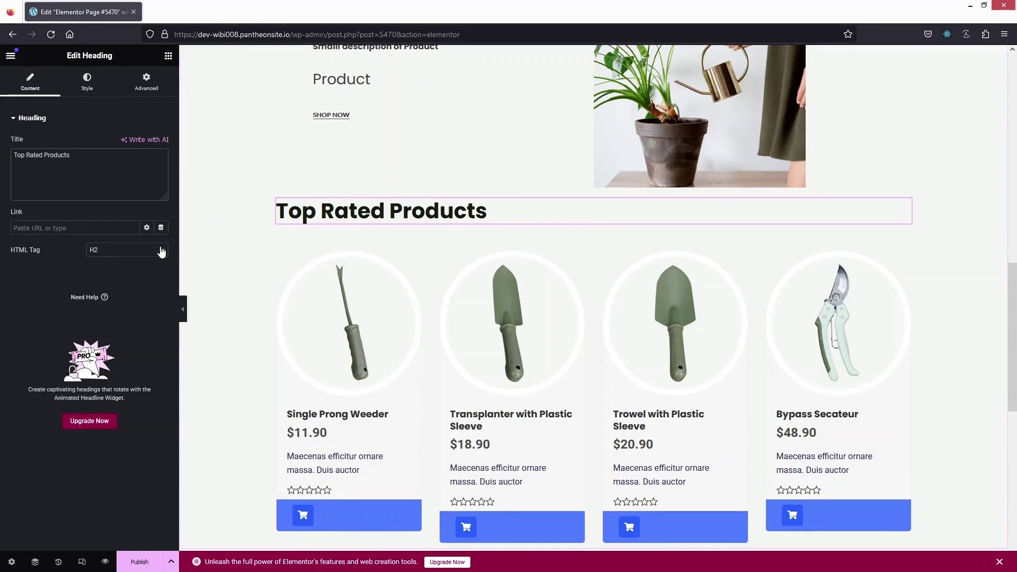
{"action": "left_click", "coordinate": [123, 252]}
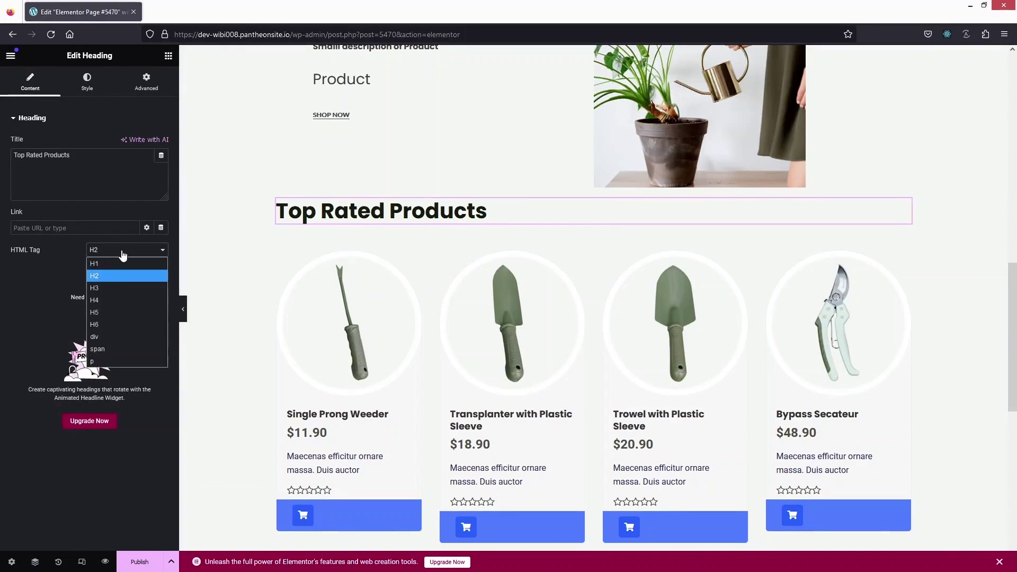
{"action": "left_click", "coordinate": [116, 288]}
Set the HTML tag of the Banner and FAQ headings to H3
{"action": "scroll", "coordinate": [269, 236], "scroll_direction": "up", "scroll_amount": 4}
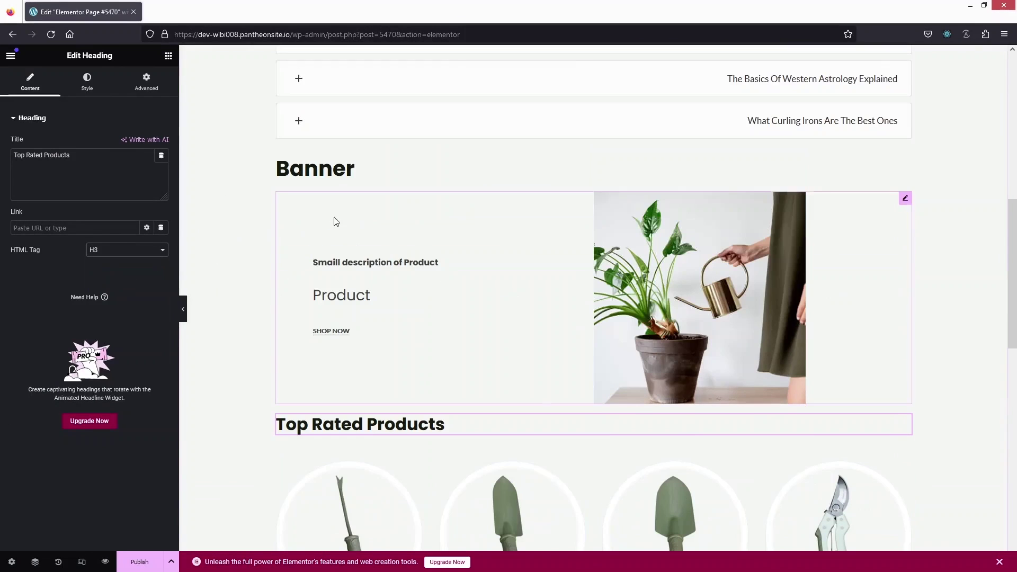
{"action": "left_click", "coordinate": [312, 171]}
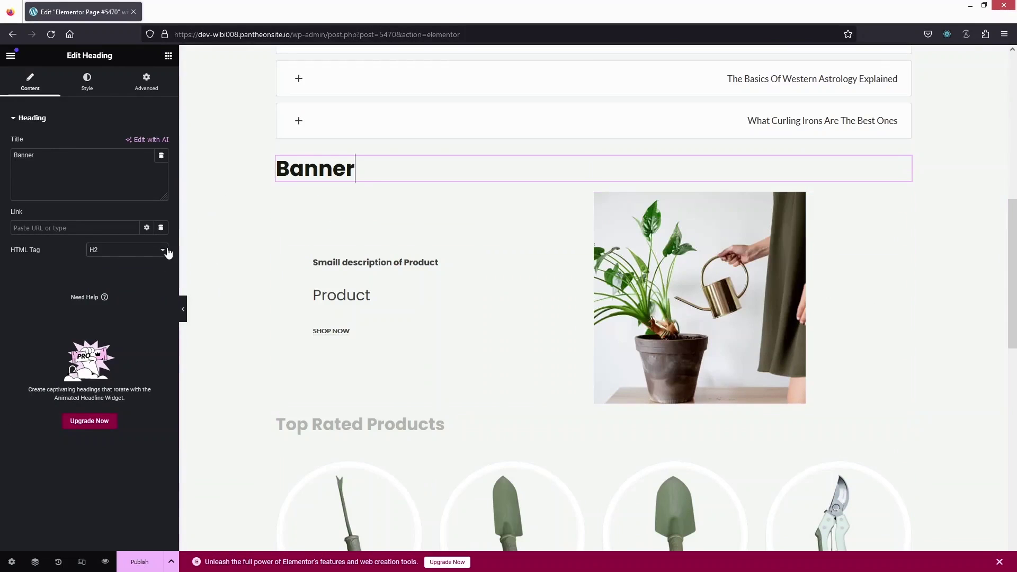
{"action": "left_click", "coordinate": [125, 251]}
{"action": "left_click", "coordinate": [106, 286]}
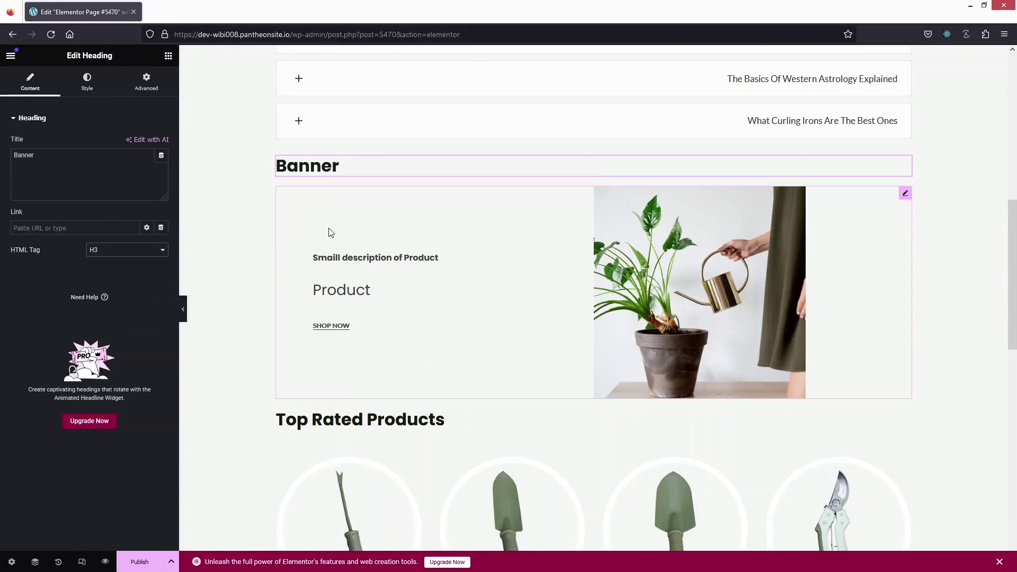
{"action": "scroll", "coordinate": [339, 228], "scroll_direction": "up", "scroll_amount": 6}
{"action": "left_click", "coordinate": [294, 232]}
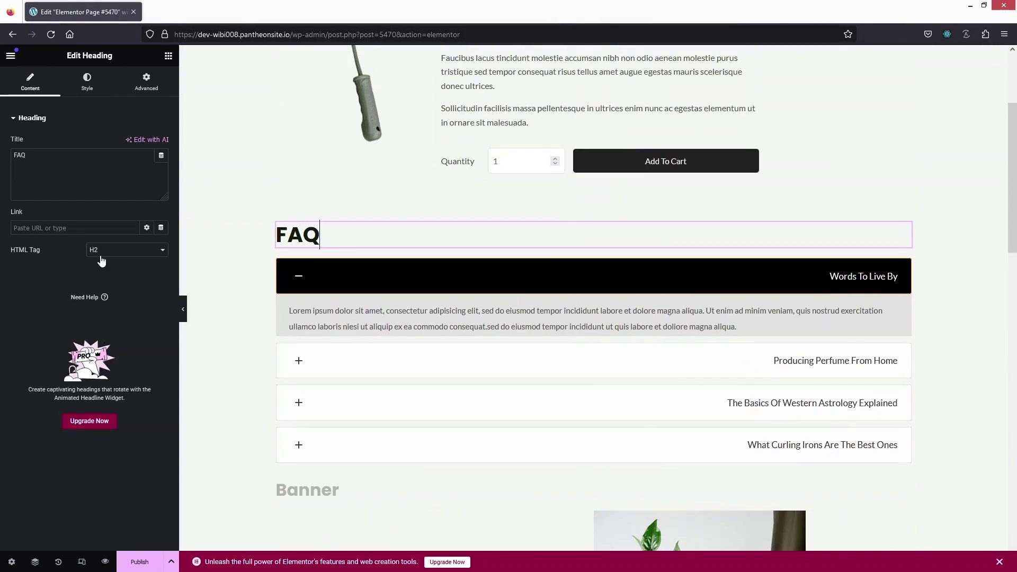
{"action": "left_click", "coordinate": [125, 249]}
{"action": "left_click", "coordinate": [109, 289]}
Examine the Product Curvy widget's query filter choices, content display settings and style options
{"action": "scroll", "coordinate": [220, 251], "scroll_direction": "down", "scroll_amount": 8}
{"action": "scroll", "coordinate": [219, 250], "scroll_direction": "down", "scroll_amount": 4}
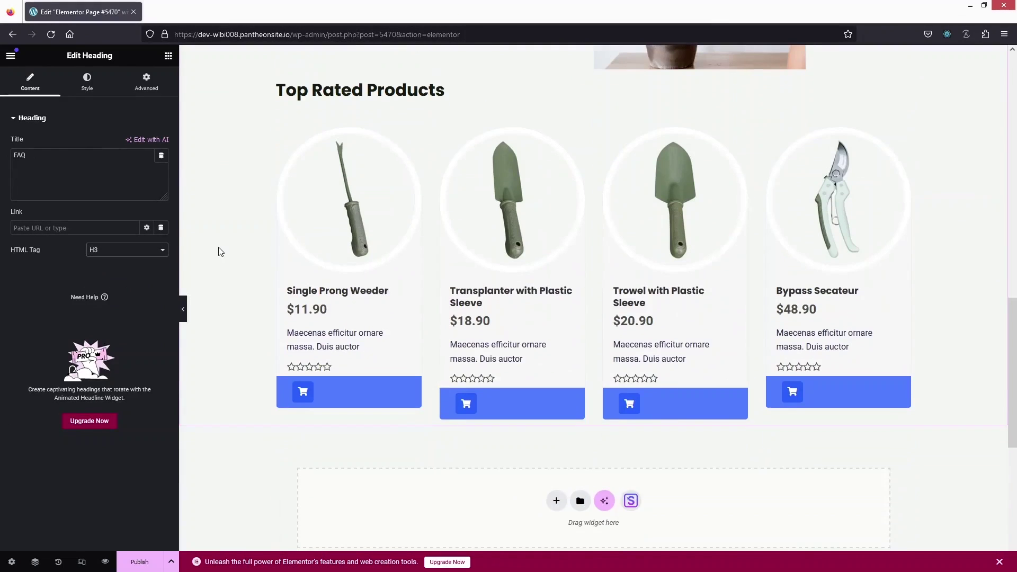
{"action": "scroll", "coordinate": [218, 250], "scroll_direction": "up", "scroll_amount": 1}
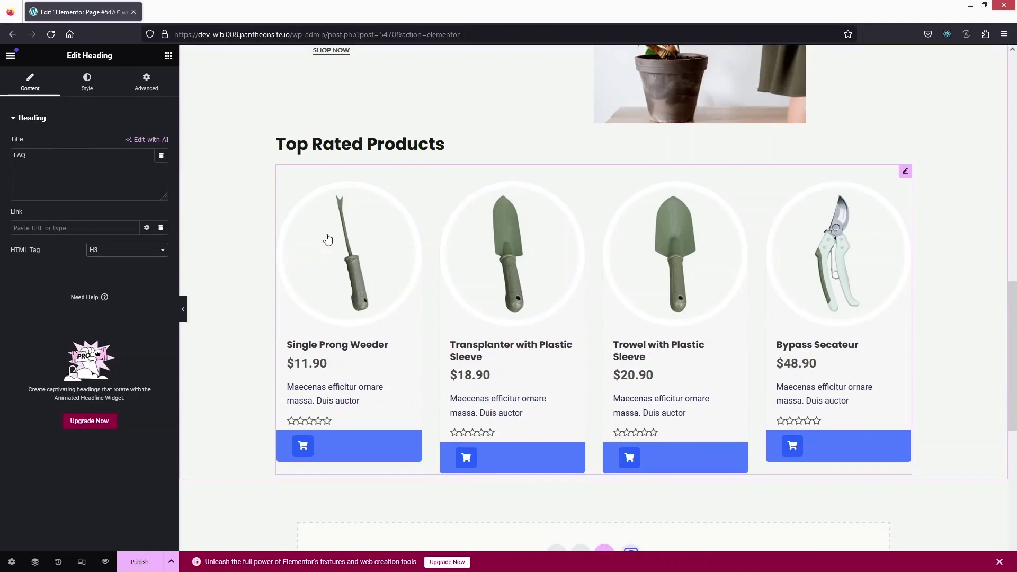
{"action": "left_click", "coordinate": [326, 227]}
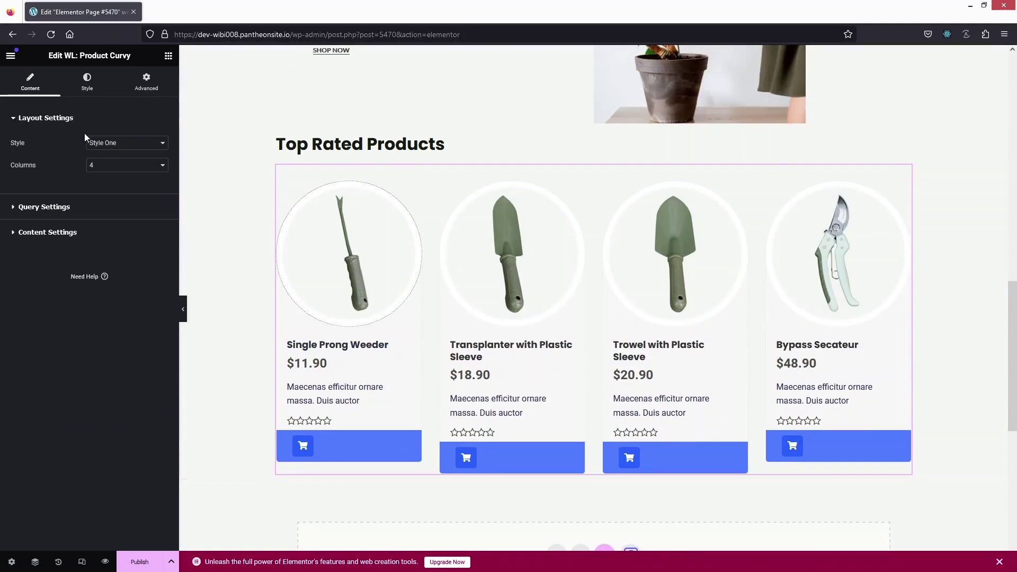
{"action": "left_click", "coordinate": [52, 208]}
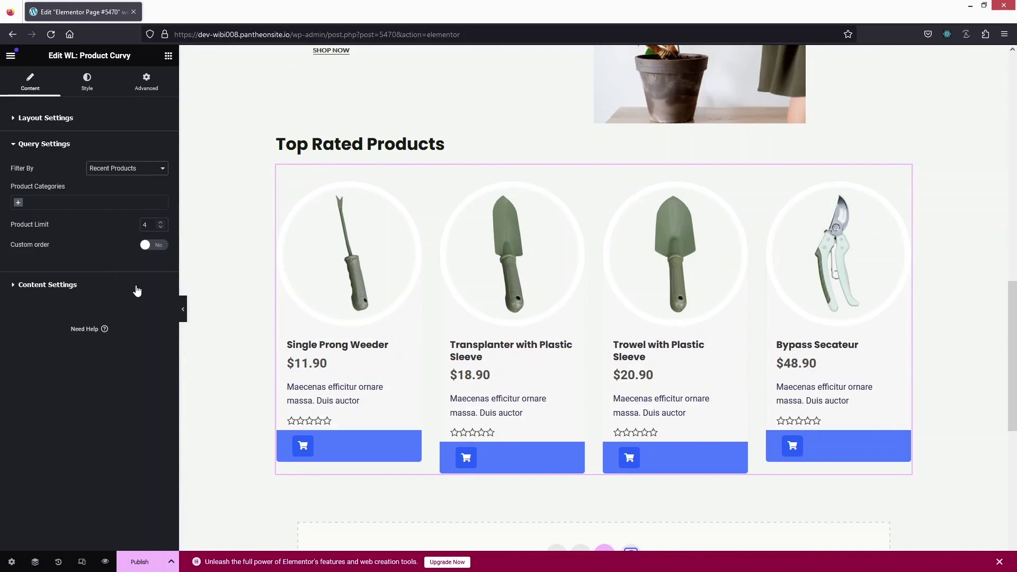
{"action": "left_click", "coordinate": [118, 168]}
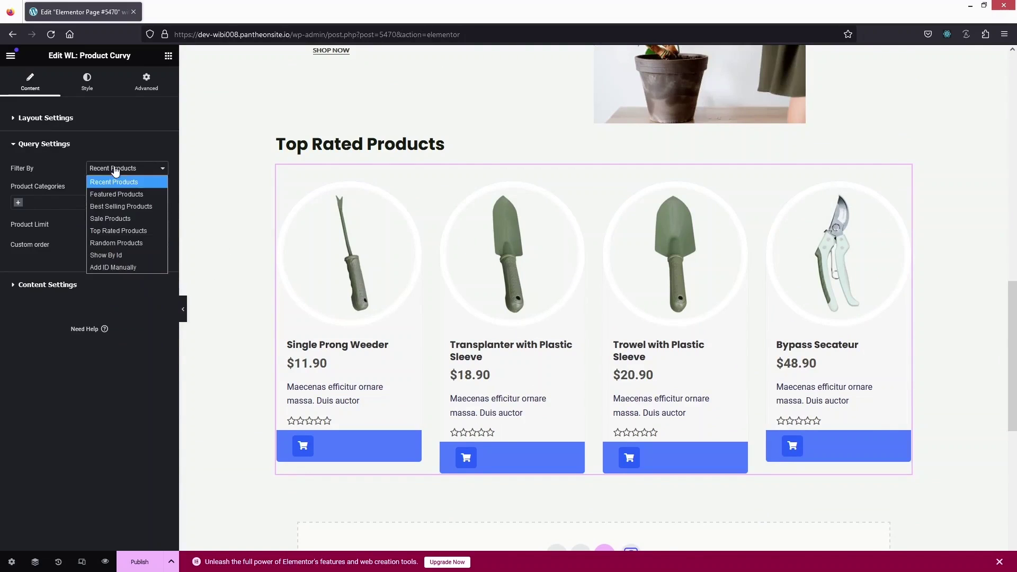
{"action": "left_click", "coordinate": [66, 170]}
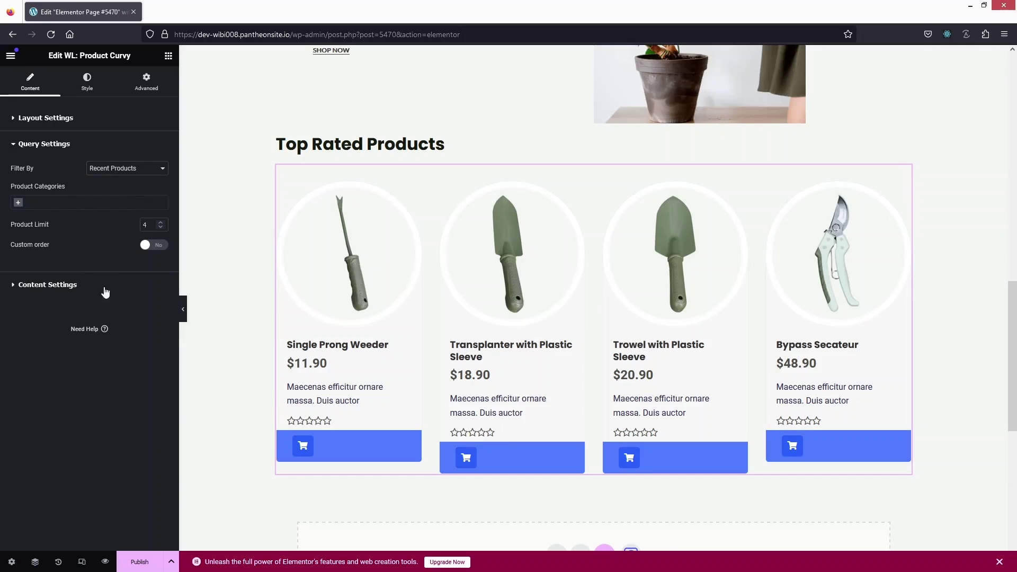
{"action": "left_click", "coordinate": [40, 288]}
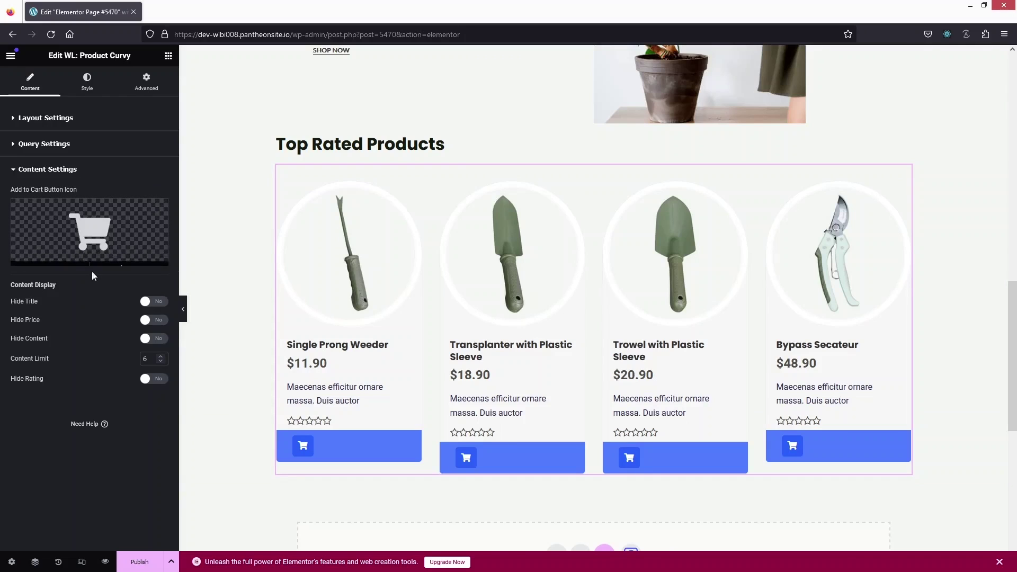
{"action": "mouse_move", "coordinate": [46, 208]}
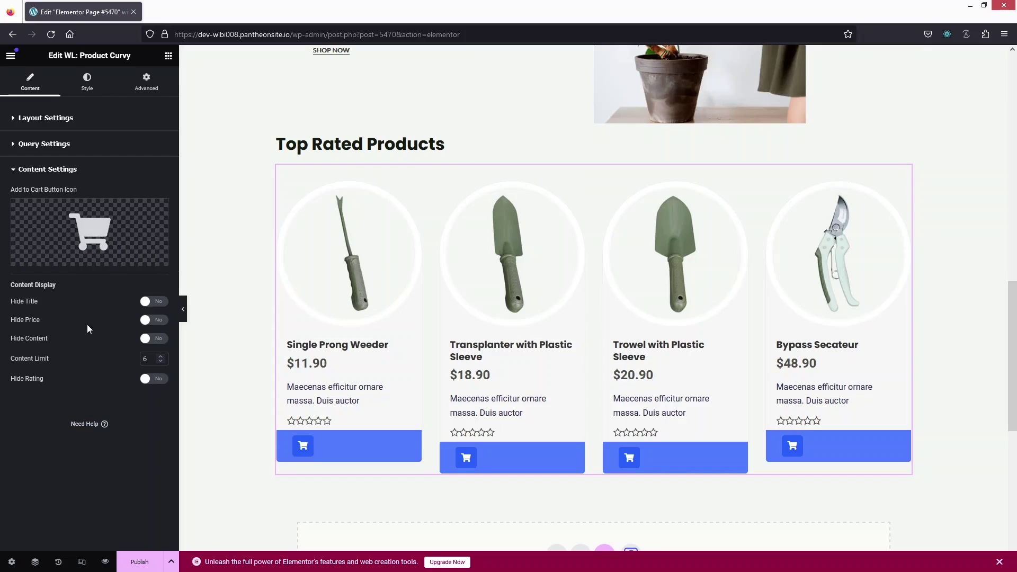
{"action": "left_click", "coordinate": [86, 81]}
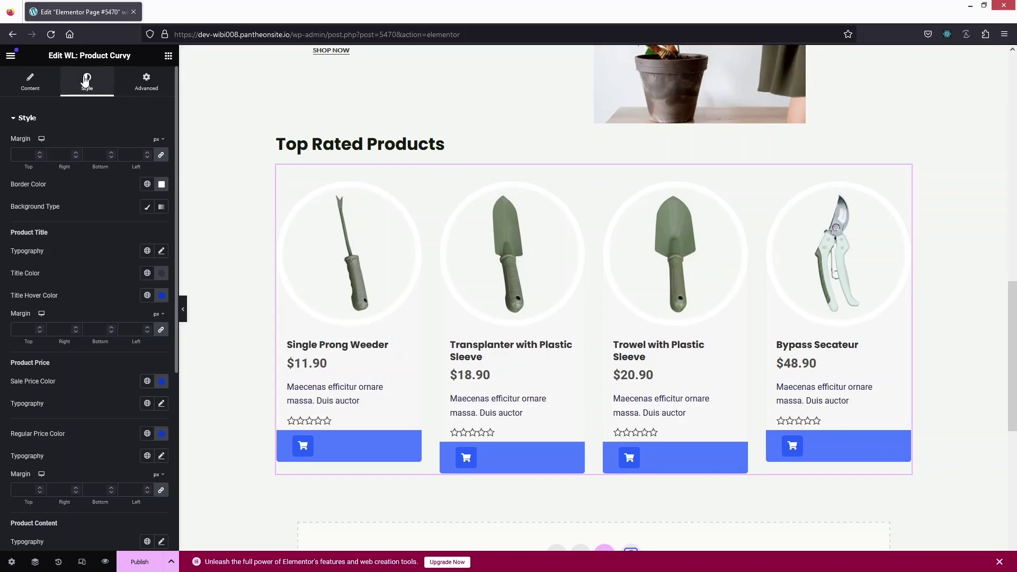
Add the WL: Related Product widget below the top rated products and look over its heading style options
{"action": "scroll", "coordinate": [906, 170], "scroll_direction": "down", "scroll_amount": 3}
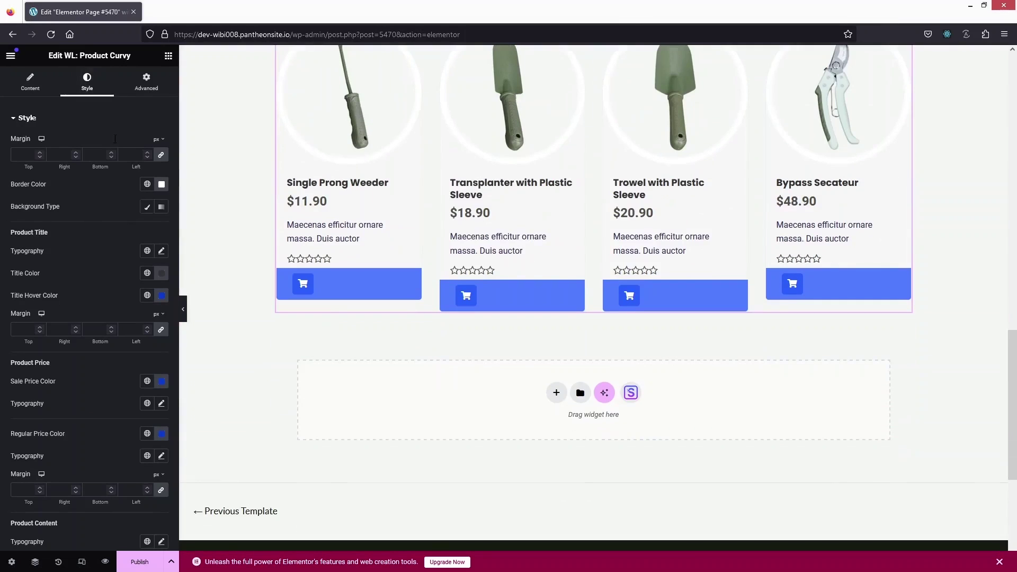
{"action": "left_click", "coordinate": [168, 55]}
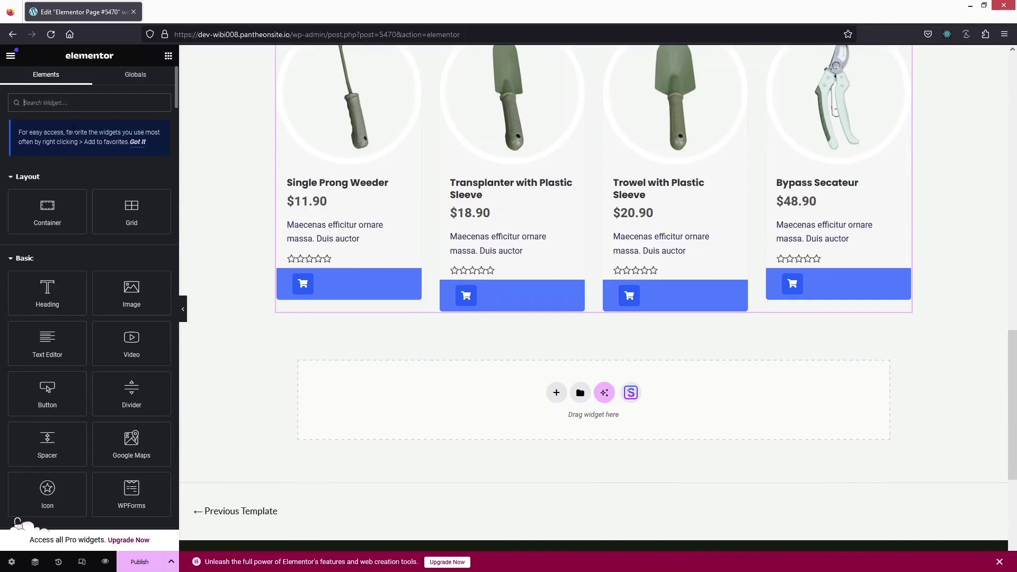
{"action": "type", "text": "related"}
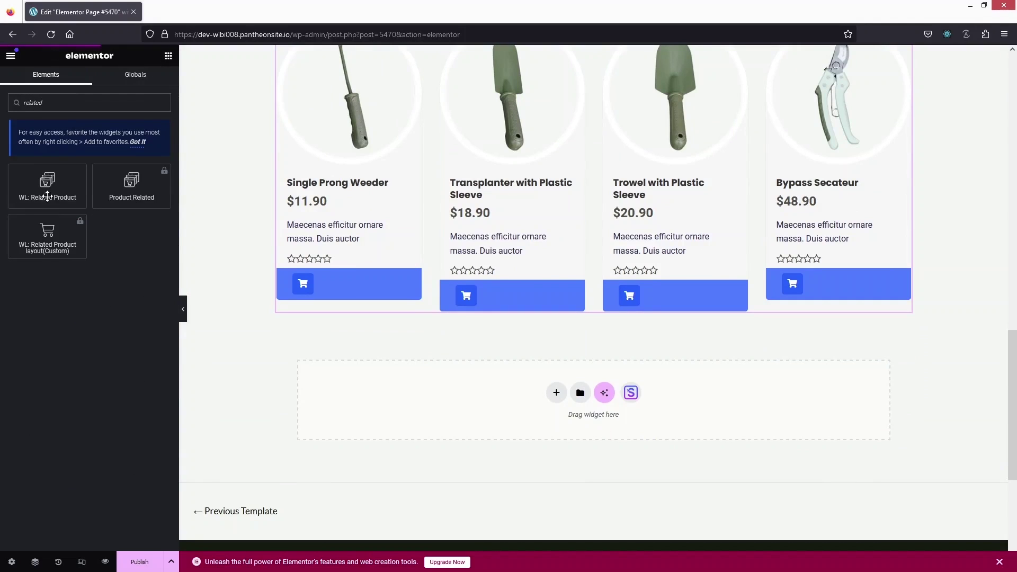
{"action": "left_click_drag", "start_coordinate": [47, 183], "coordinate": [545, 310]}
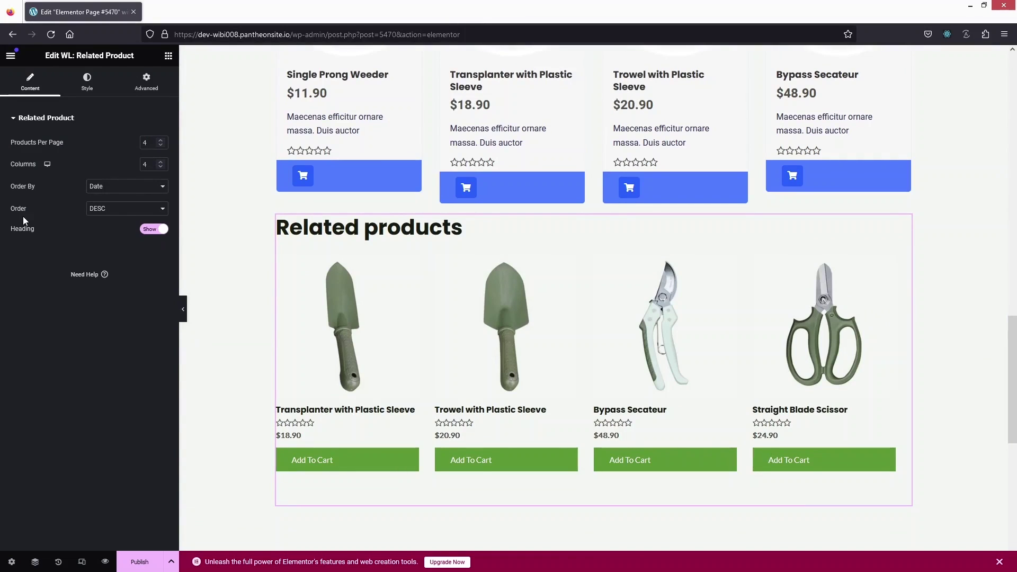
{"action": "left_click", "coordinate": [87, 85]}
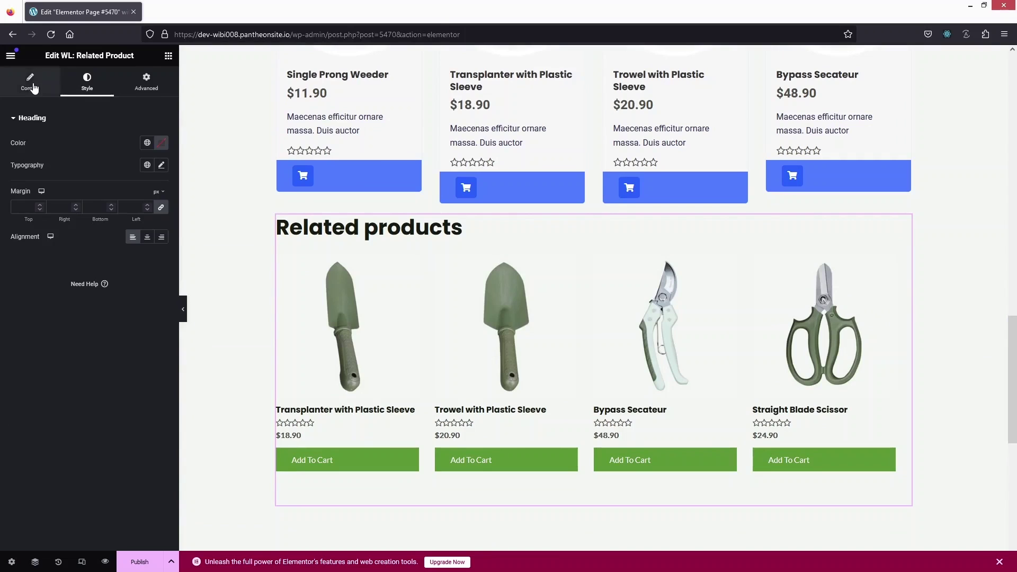
{"action": "left_click", "coordinate": [50, 86]}
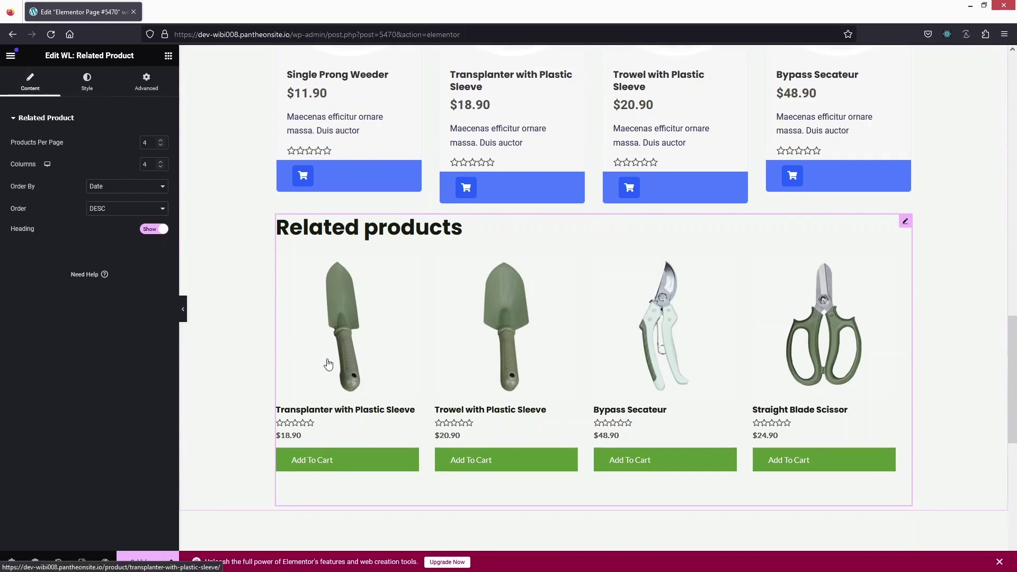
Search the widgets for client and add WL: Testimonial beneath the related products
{"action": "scroll", "coordinate": [335, 375], "scroll_direction": "down", "scroll_amount": 3}
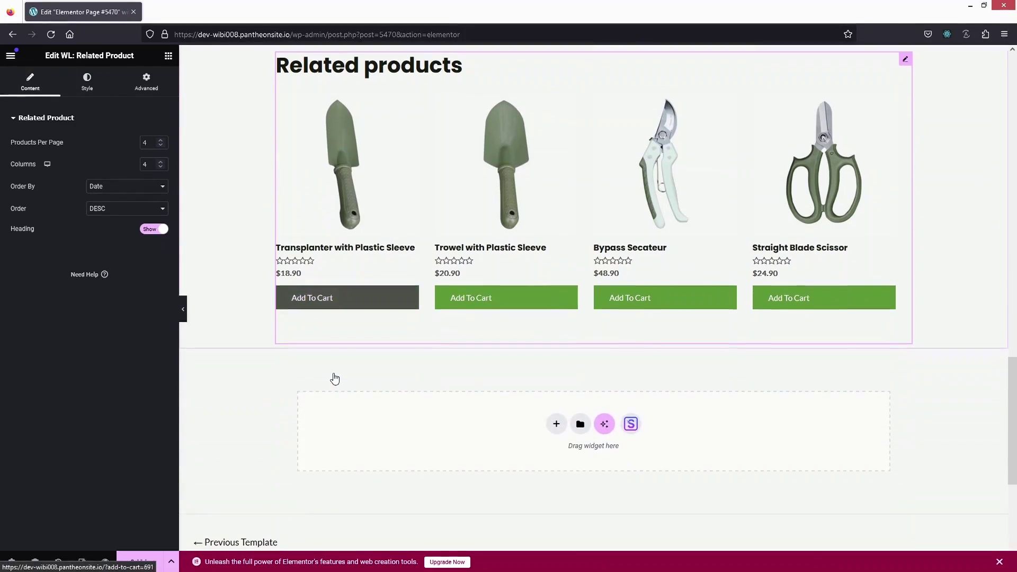
{"action": "left_click", "coordinate": [168, 55]}
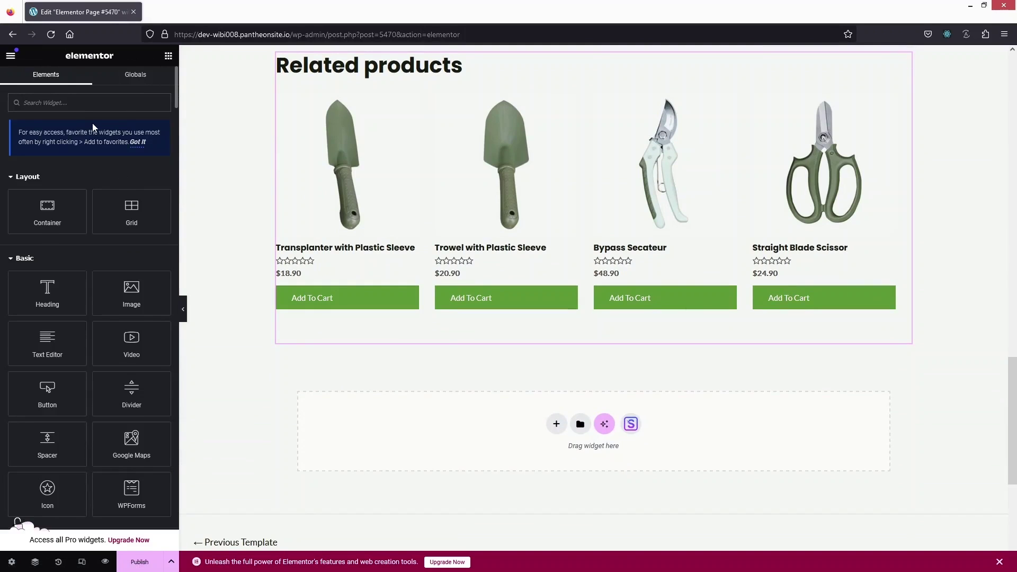
{"action": "type", "text": "client"}
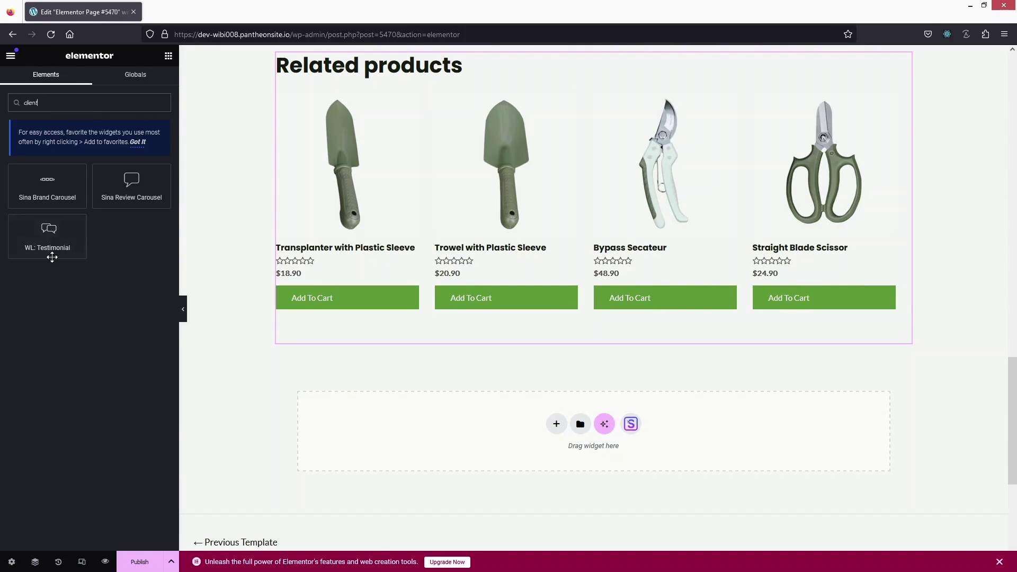
{"action": "left_click_drag", "start_coordinate": [42, 238], "coordinate": [553, 343]}
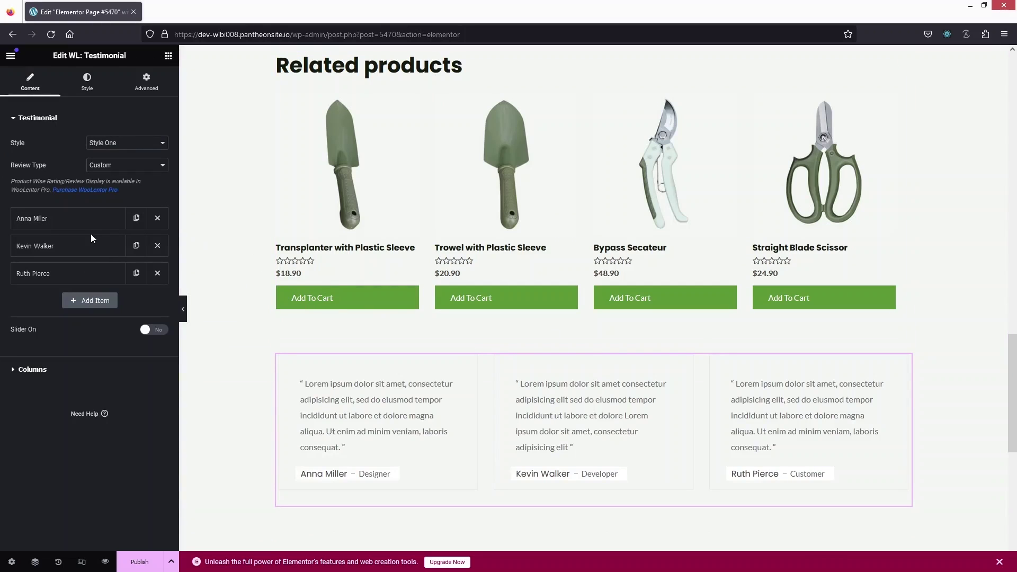
Try Style Two and Style Three on the Testimonial widget, and settle on Style Four
{"action": "left_click", "coordinate": [106, 143]}
{"action": "left_click", "coordinate": [119, 170]}
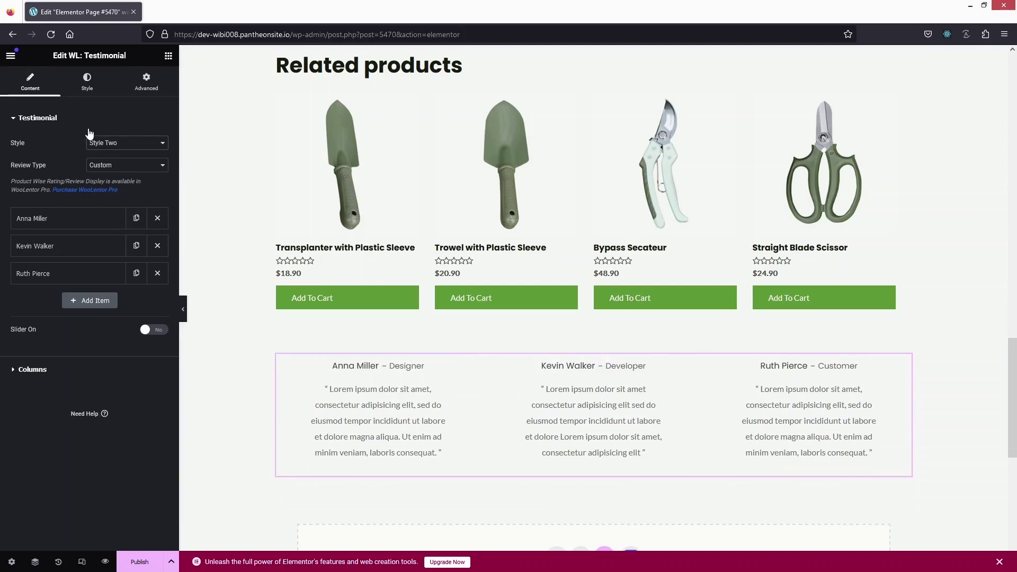
{"action": "left_click", "coordinate": [108, 144]}
{"action": "left_click", "coordinate": [133, 182]}
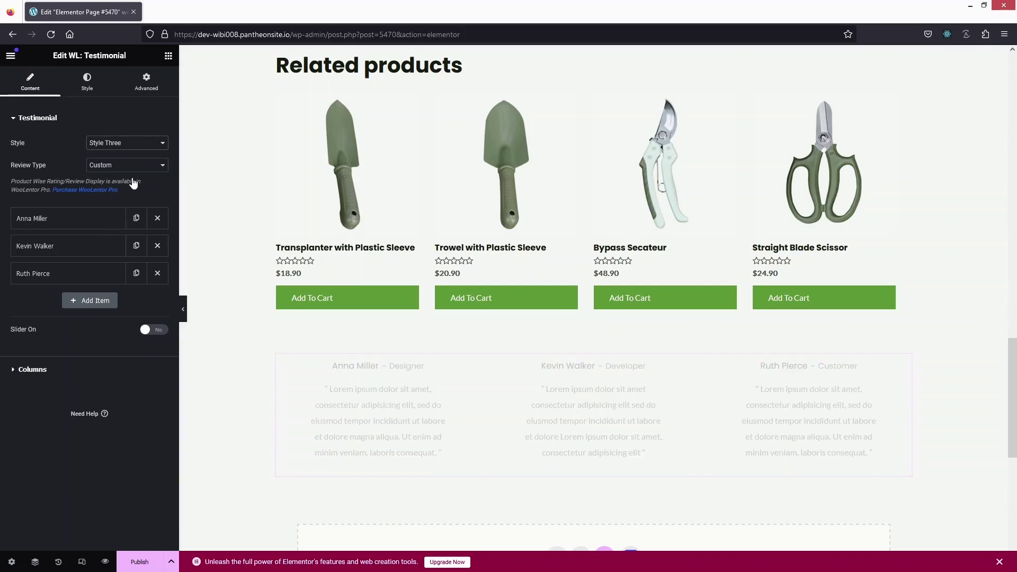
{"action": "left_click", "coordinate": [135, 144]}
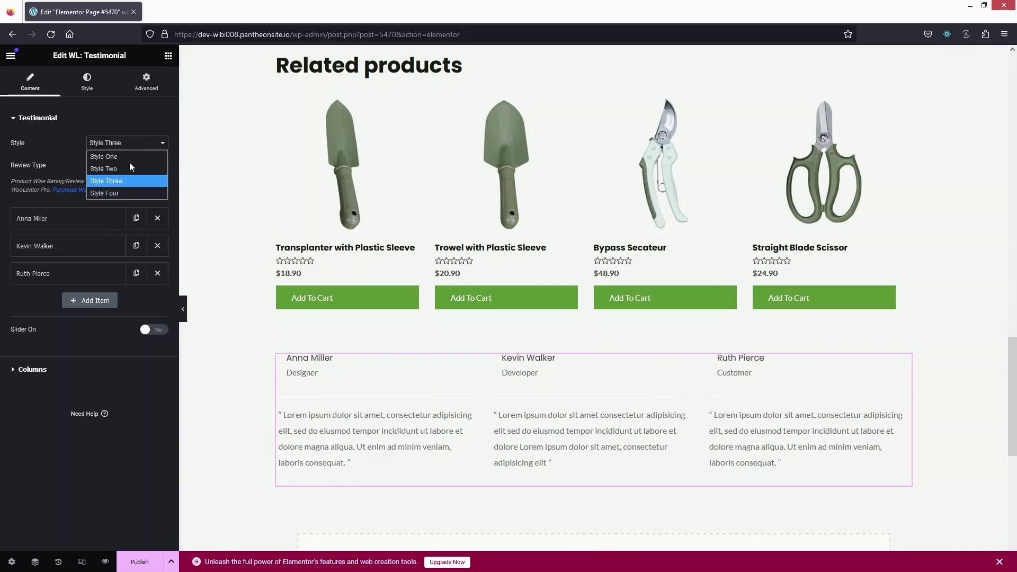
{"action": "left_click", "coordinate": [120, 194]}
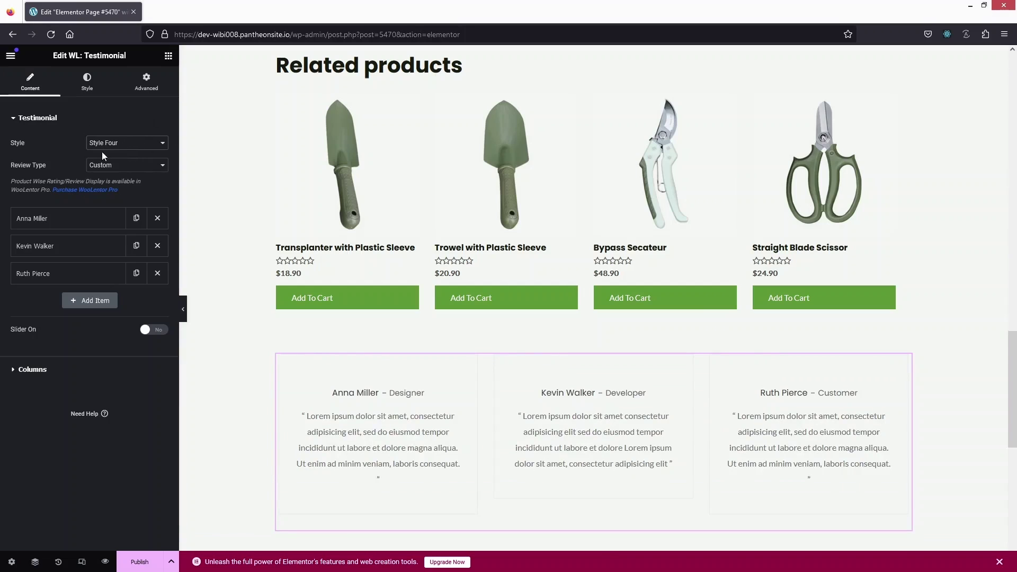
Set the first testimonial's image to modern-checkout-two-columns-template-avatar.jpg from the media library
{"action": "left_click", "coordinate": [55, 222]}
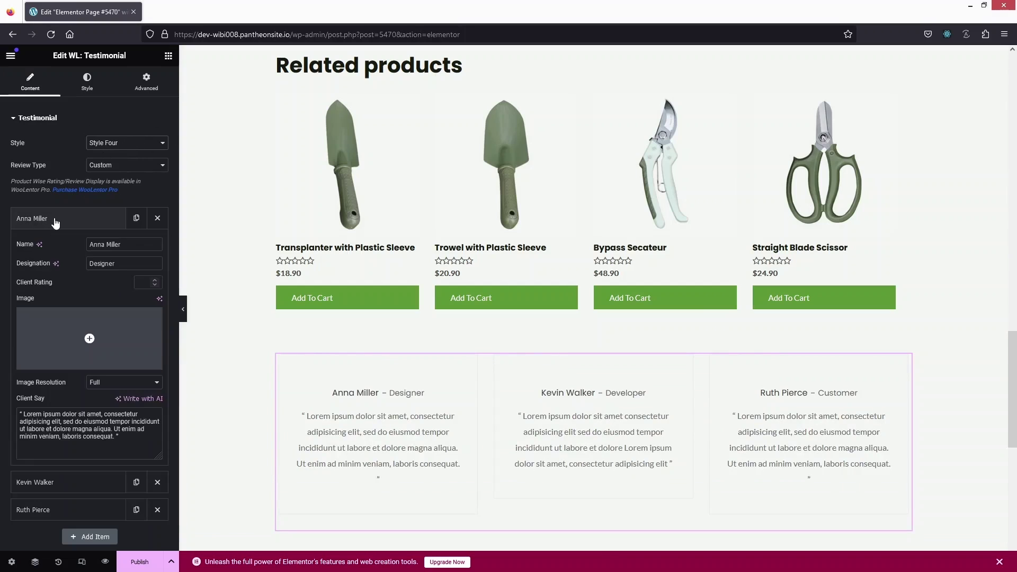
{"action": "scroll", "coordinate": [54, 212], "scroll_direction": "down", "scroll_amount": 2}
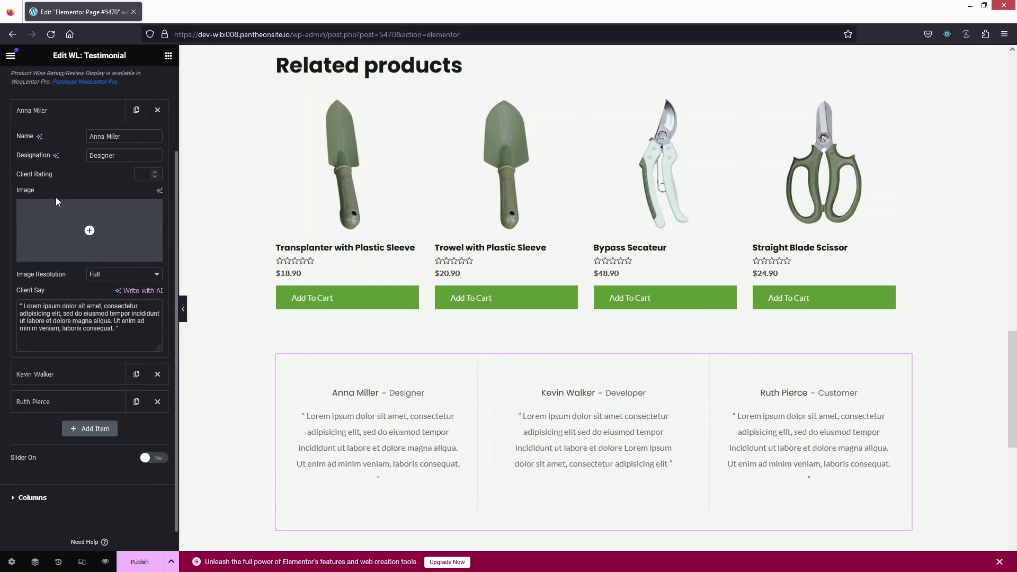
{"action": "left_click", "coordinate": [89, 230]}
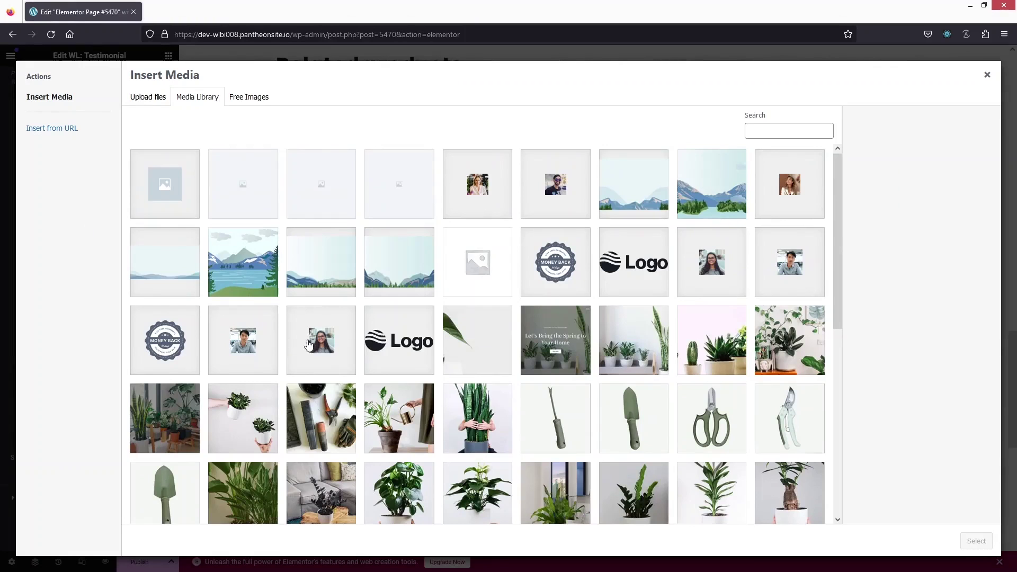
{"action": "left_click", "coordinate": [309, 345]}
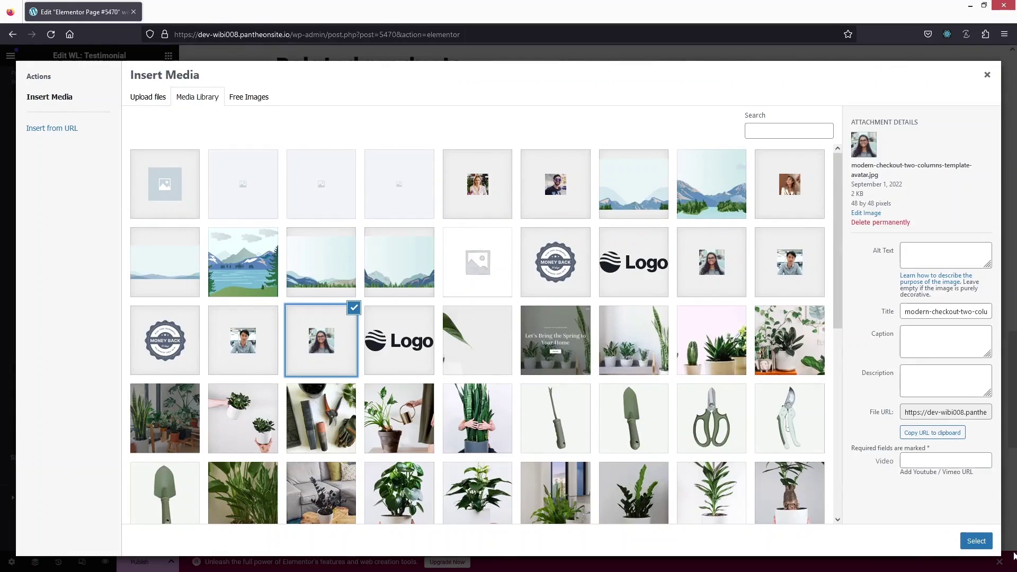
{"action": "left_click", "coordinate": [976, 541]}
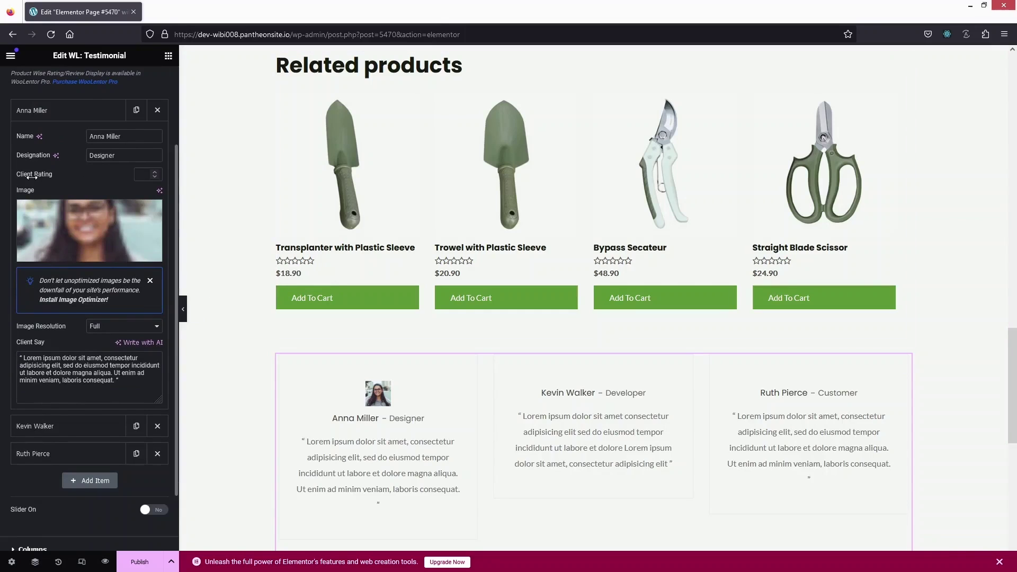
{"action": "scroll", "coordinate": [47, 187], "scroll_direction": "up", "scroll_amount": 2}
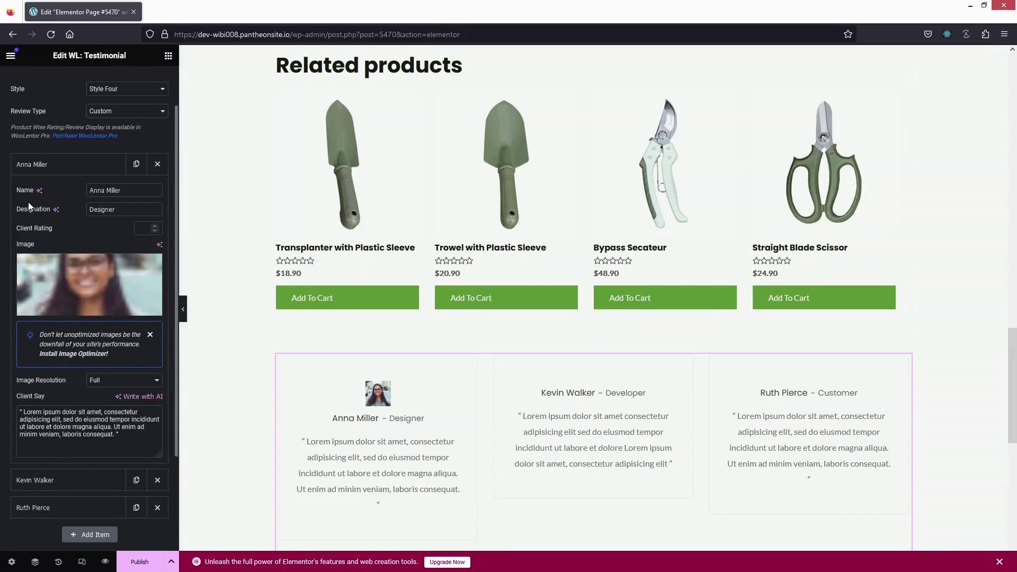
Try the testimonials as a slider, and switch the slider off again
{"action": "scroll", "coordinate": [28, 202], "scroll_direction": "down", "scroll_amount": 3}
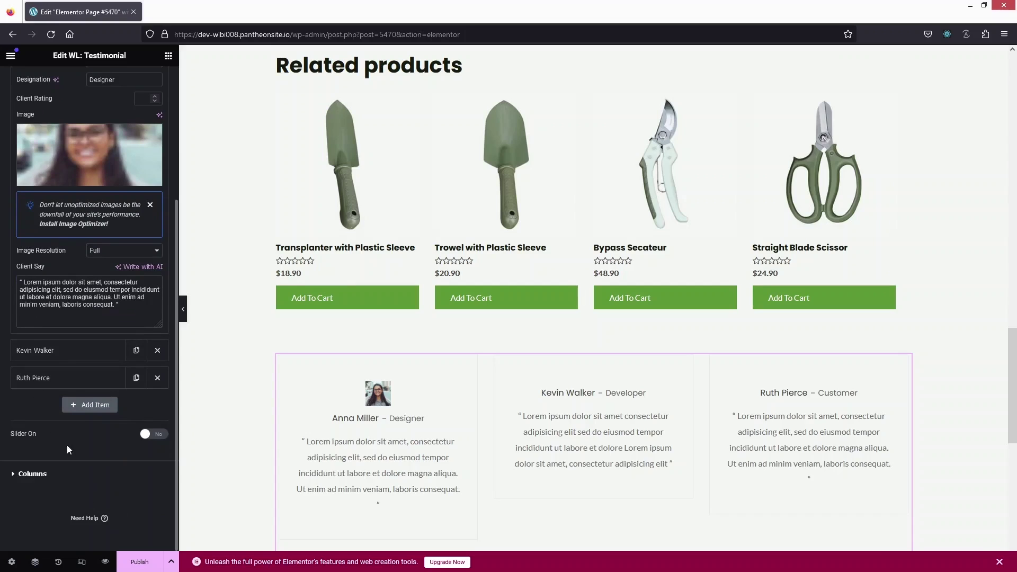
{"action": "left_click", "coordinate": [149, 434]}
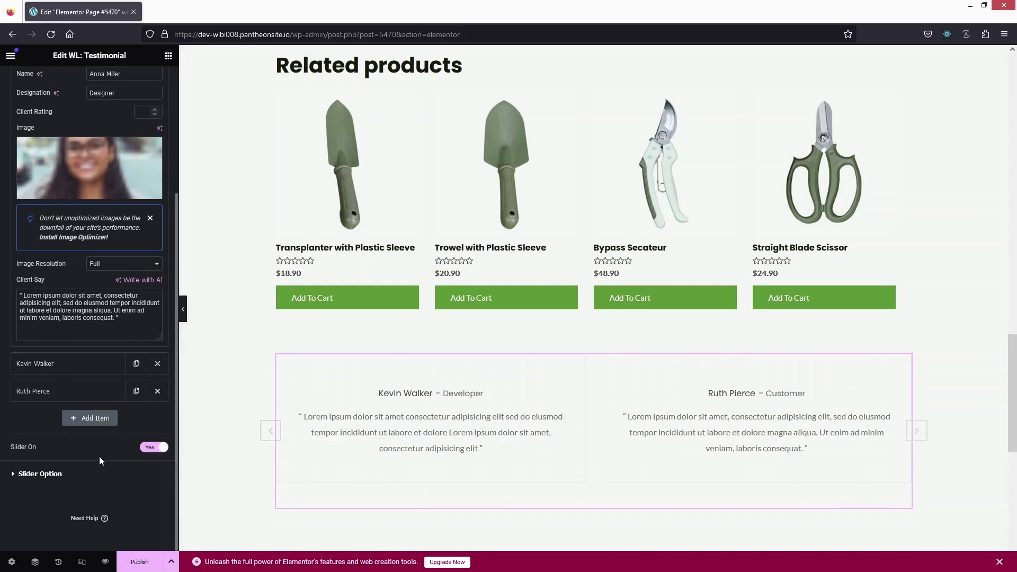
{"action": "left_click", "coordinate": [159, 447]}
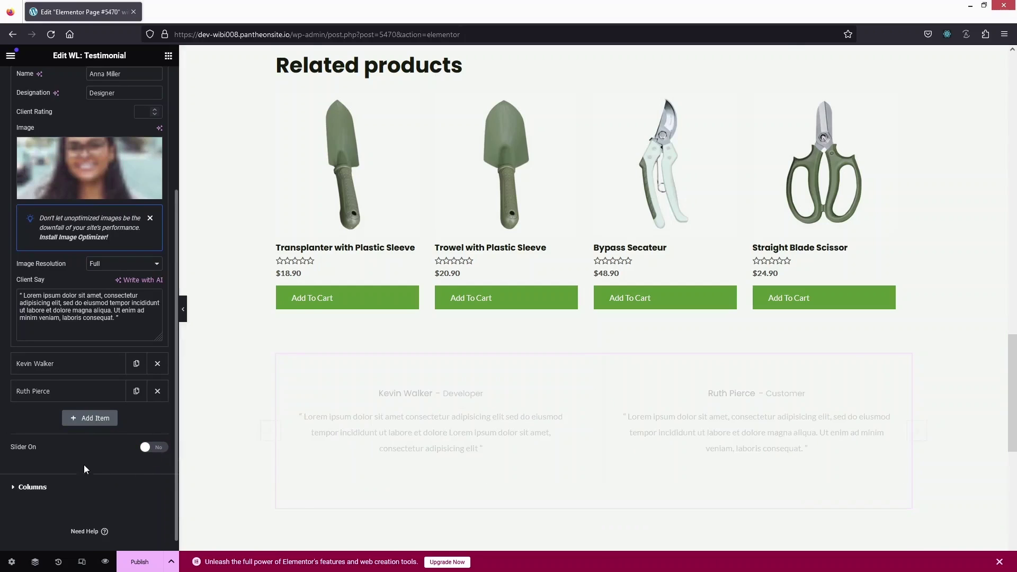
{"action": "scroll", "coordinate": [238, 424], "scroll_direction": "down", "scroll_amount": 4}
{"action": "right_click", "coordinate": [238, 422]}
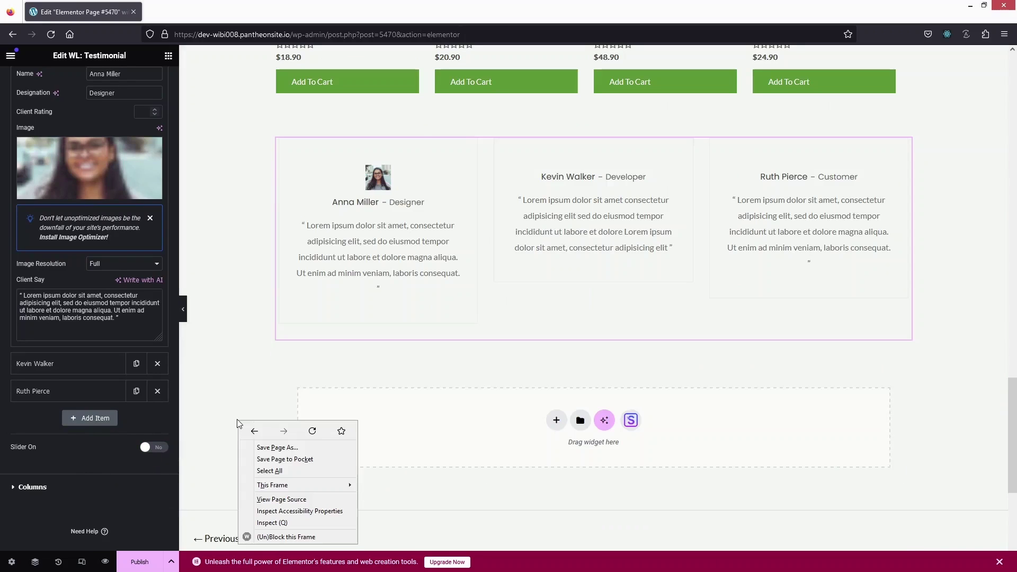
{"action": "left_click", "coordinate": [225, 368]}
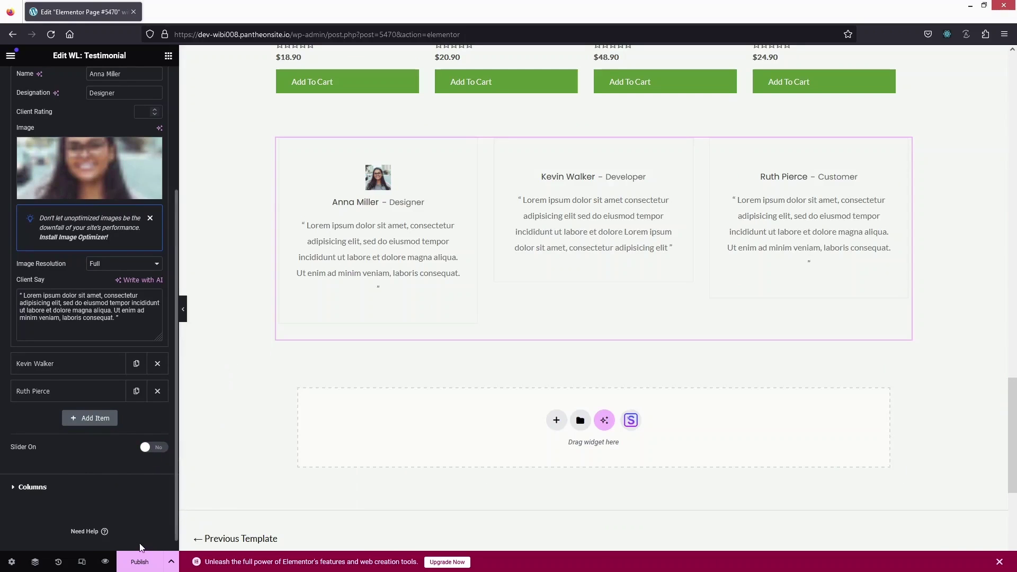
Publish the template and exit the Elementor editor to its WordPress edit screen
{"action": "left_click", "coordinate": [137, 563]}
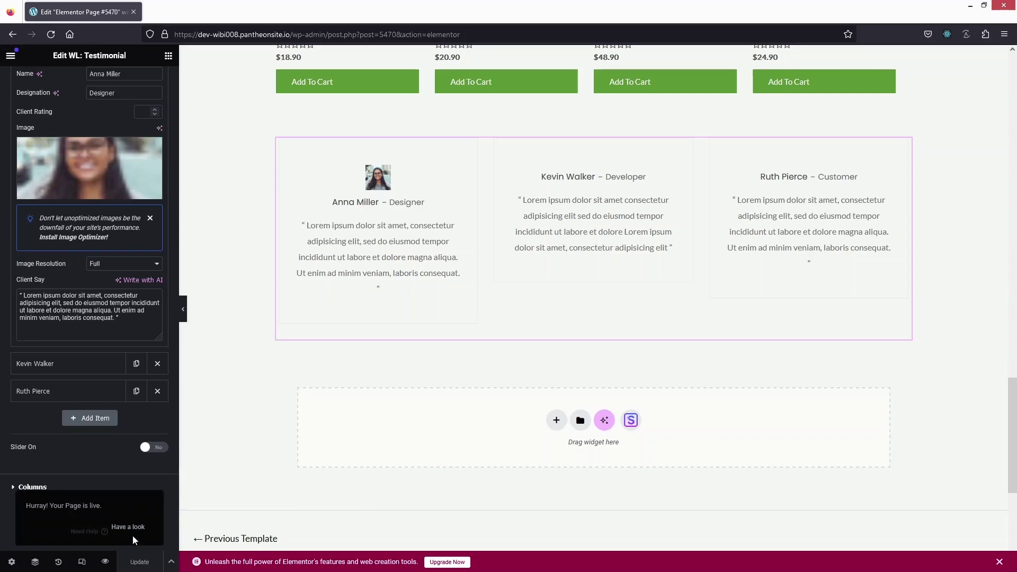
{"action": "left_click", "coordinate": [10, 56]}
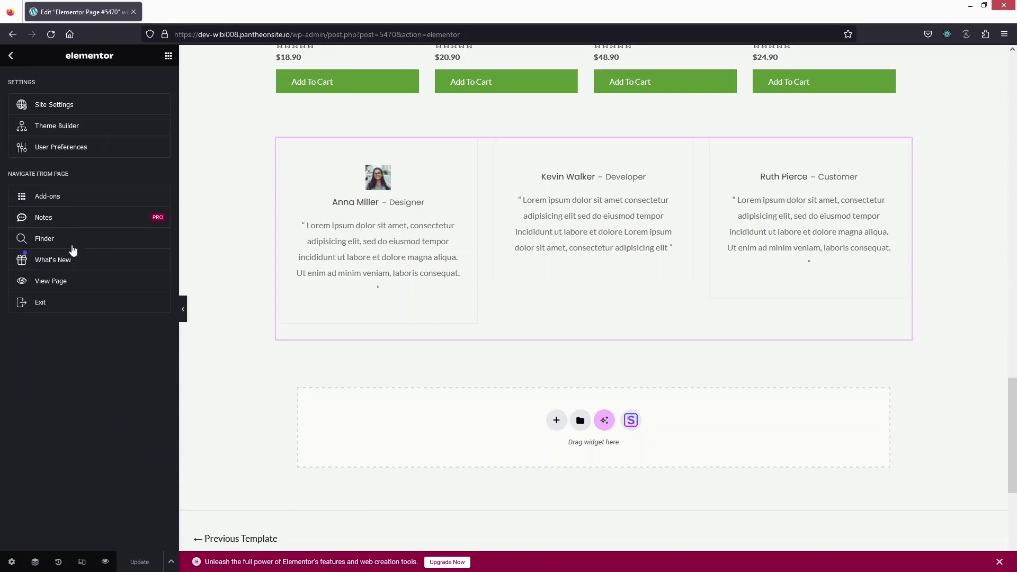
{"action": "left_click", "coordinate": [40, 303]}
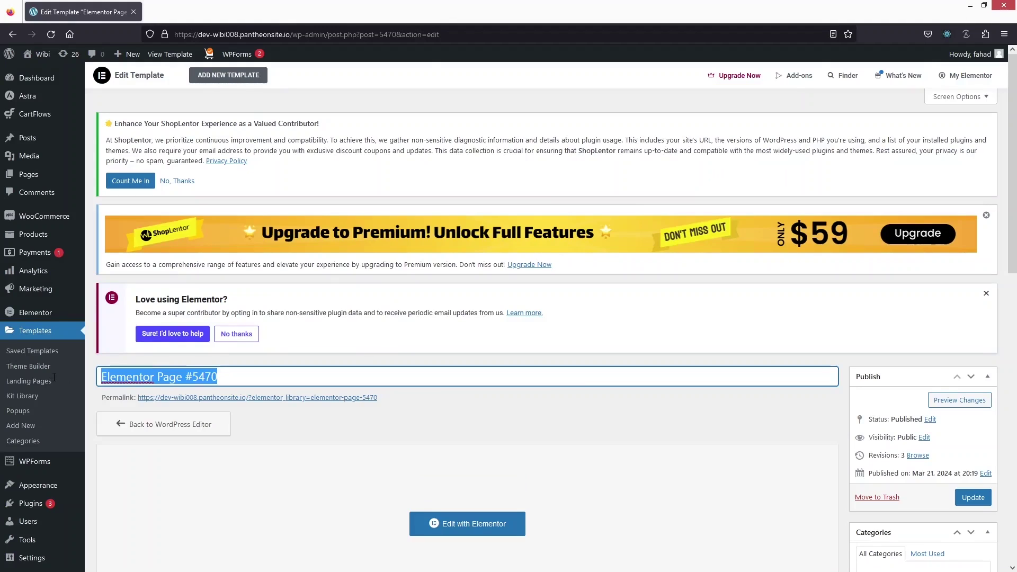
Rename the template as Product Page and update it
{"action": "type", "text": "Pr"}
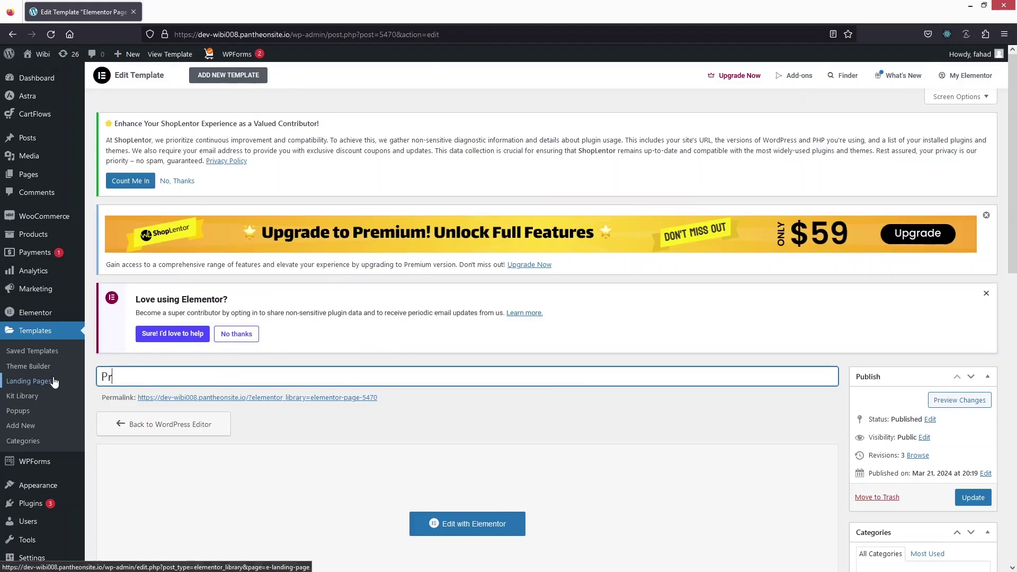
{"action": "type", "text": "oduct Page"}
{"action": "scroll", "coordinate": [976, 383], "scroll_direction": "down", "scroll_amount": 3}
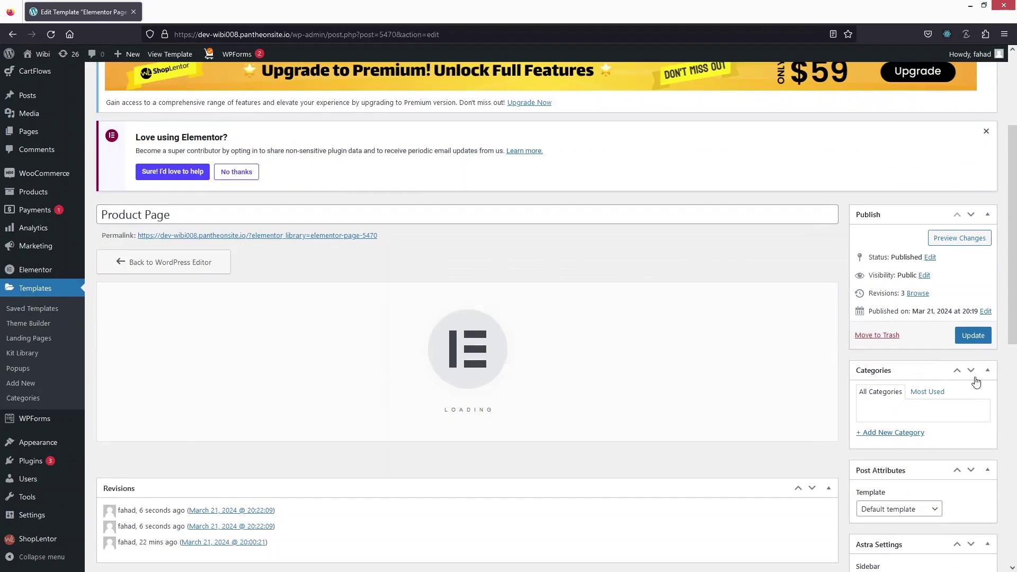
{"action": "left_click", "coordinate": [973, 335]}
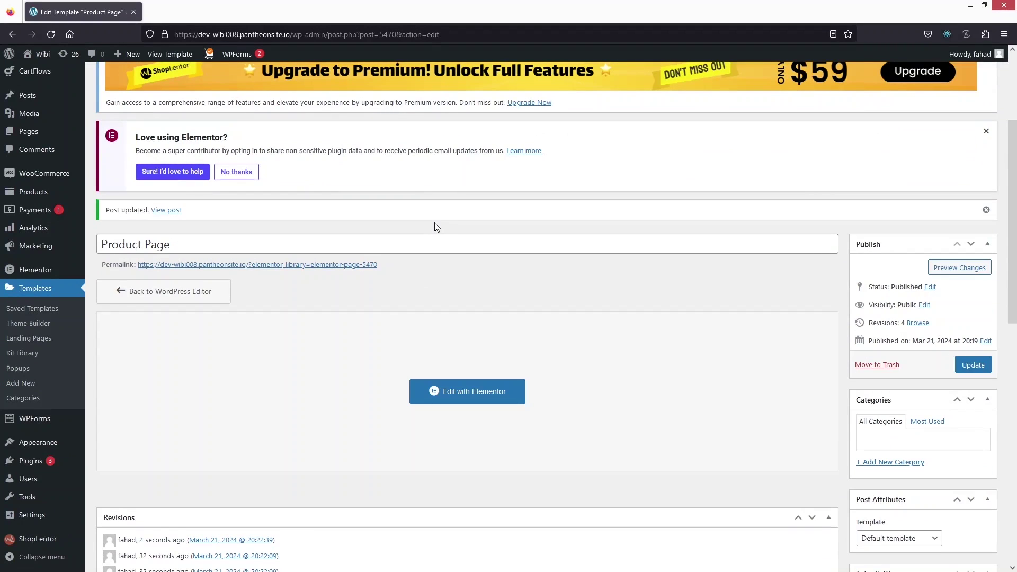
Assign Product Page (page) as the Single Product Template in the ShopLentor settings and save the changes
{"action": "left_click", "coordinate": [37, 539]}
{"action": "scroll", "coordinate": [291, 215], "scroll_direction": "down", "scroll_amount": 2}
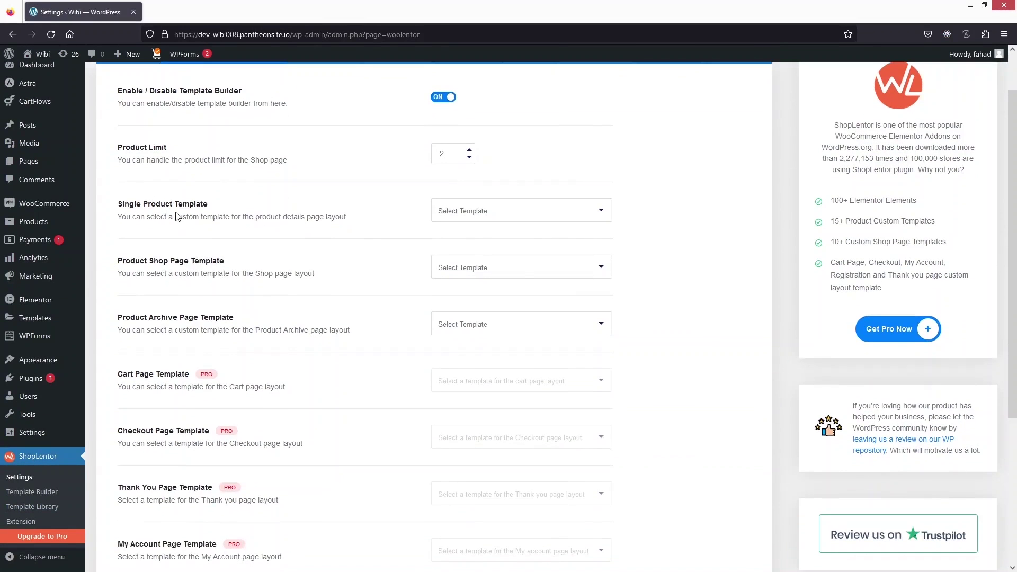
{"action": "left_click", "coordinate": [543, 208]}
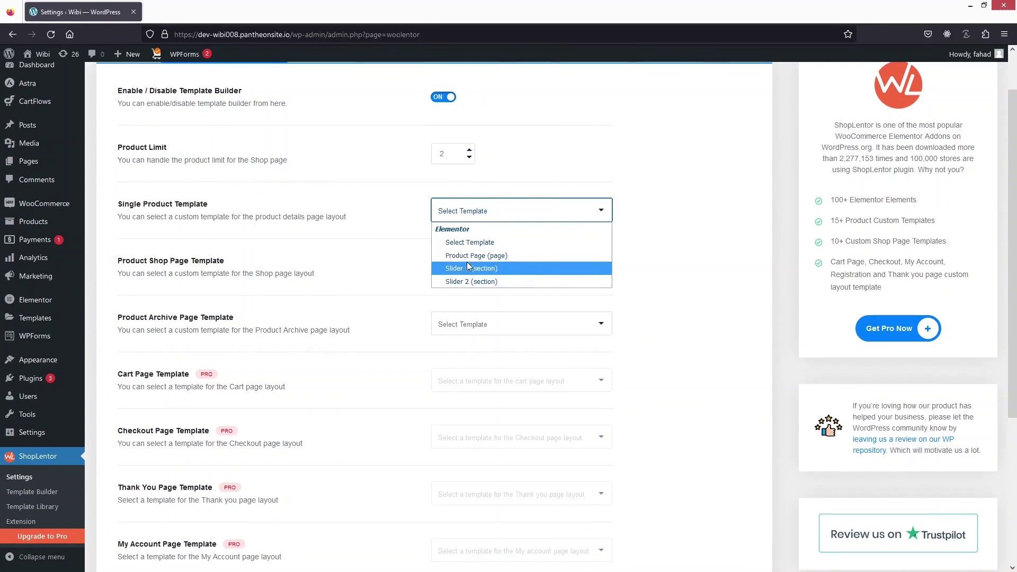
{"action": "left_click", "coordinate": [491, 256]}
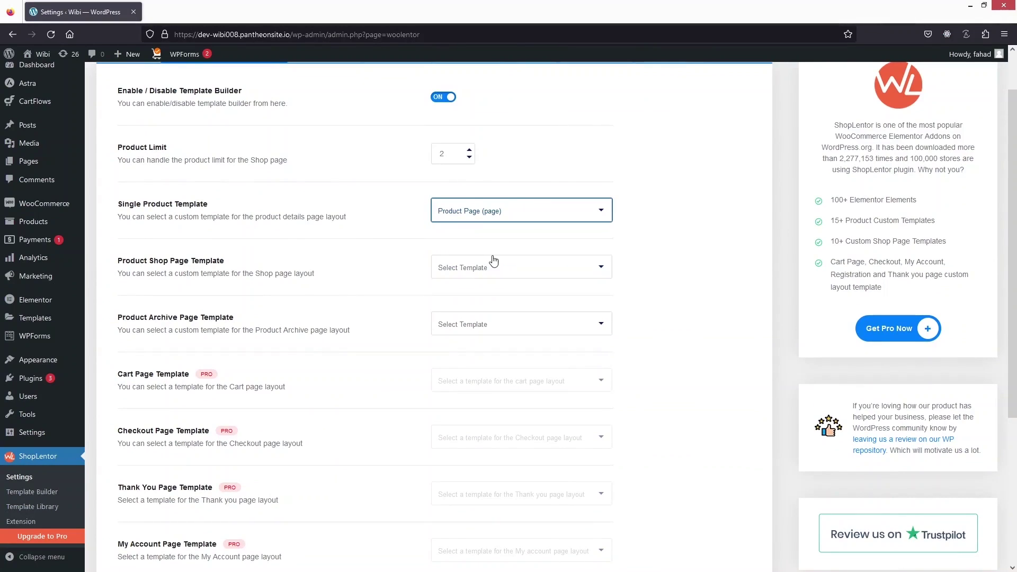
{"action": "scroll", "coordinate": [482, 500], "scroll_direction": "down", "scroll_amount": 4}
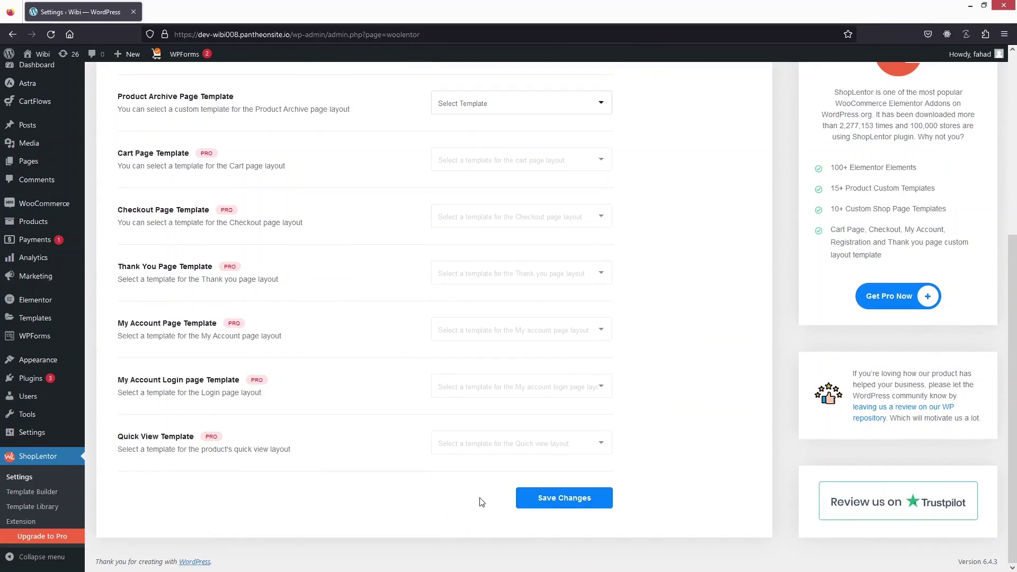
{"action": "left_click", "coordinate": [536, 498]}
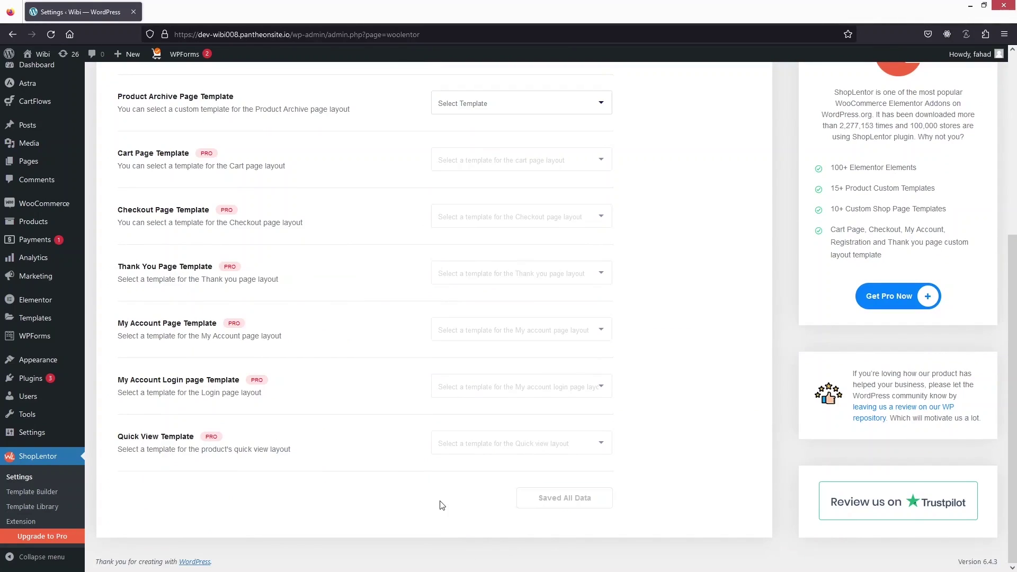
View the Single Prong Weeder product in a new browser tab and examine its page from product details to testimonials
{"action": "left_click", "coordinate": [33, 221]}
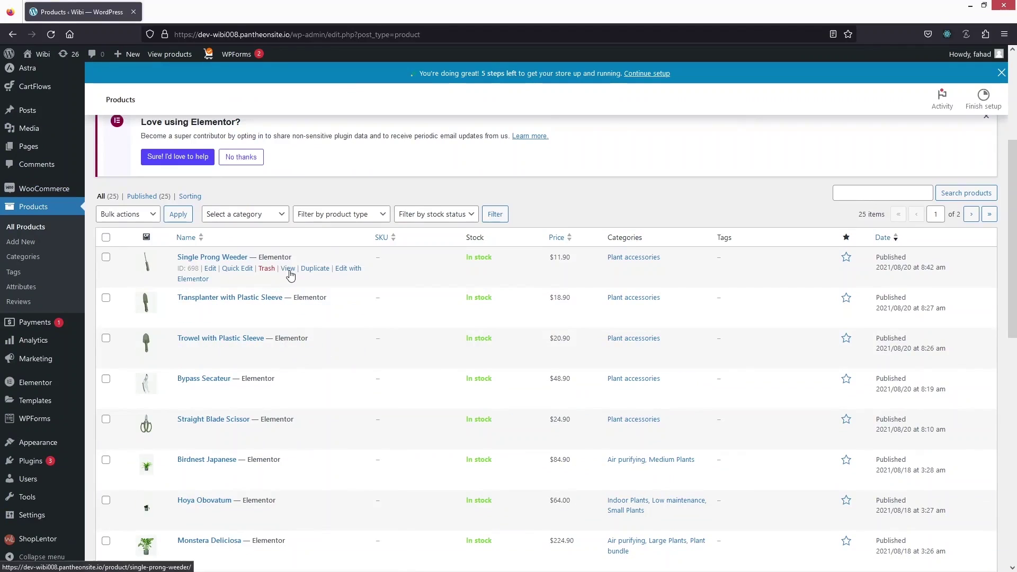
{"action": "middle_click", "coordinate": [289, 269]}
{"action": "left_click", "coordinate": [198, 12]}
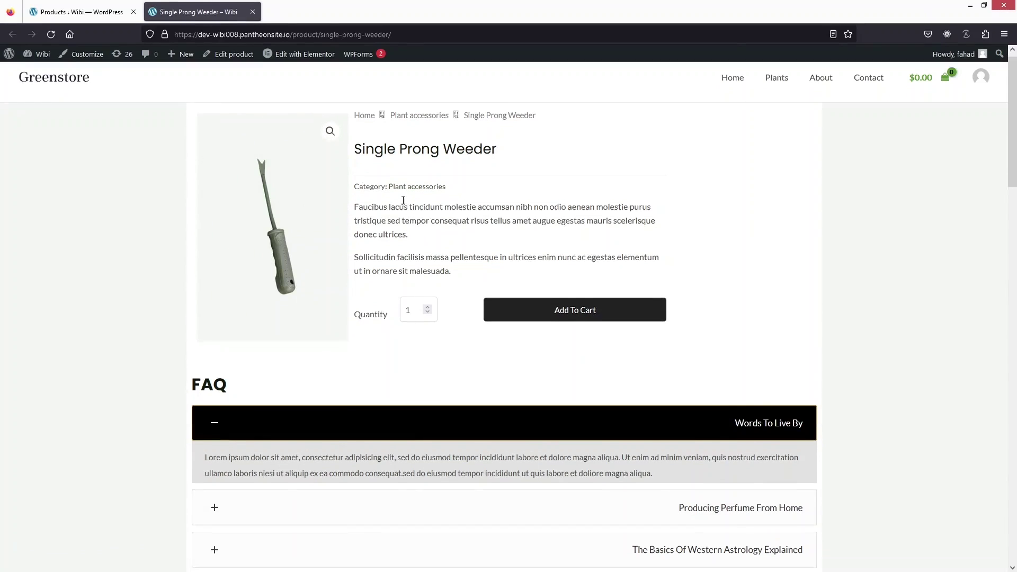
{"action": "scroll", "coordinate": [413, 212], "scroll_direction": "down", "scroll_amount": 5}
{"action": "scroll", "coordinate": [240, 168], "scroll_direction": "down", "scroll_amount": 8}
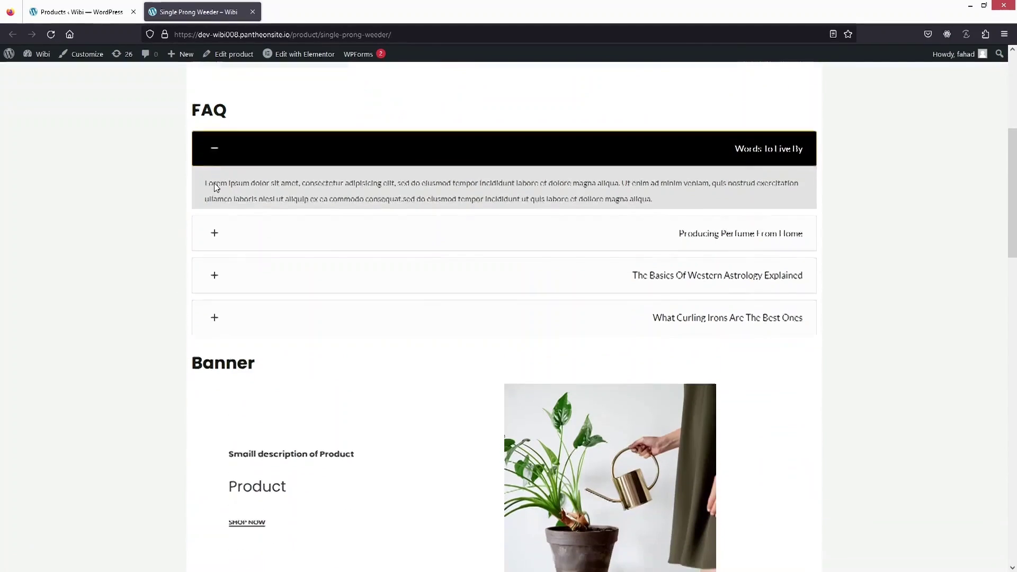
{"action": "scroll", "coordinate": [303, 206], "scroll_direction": "down", "scroll_amount": 10}
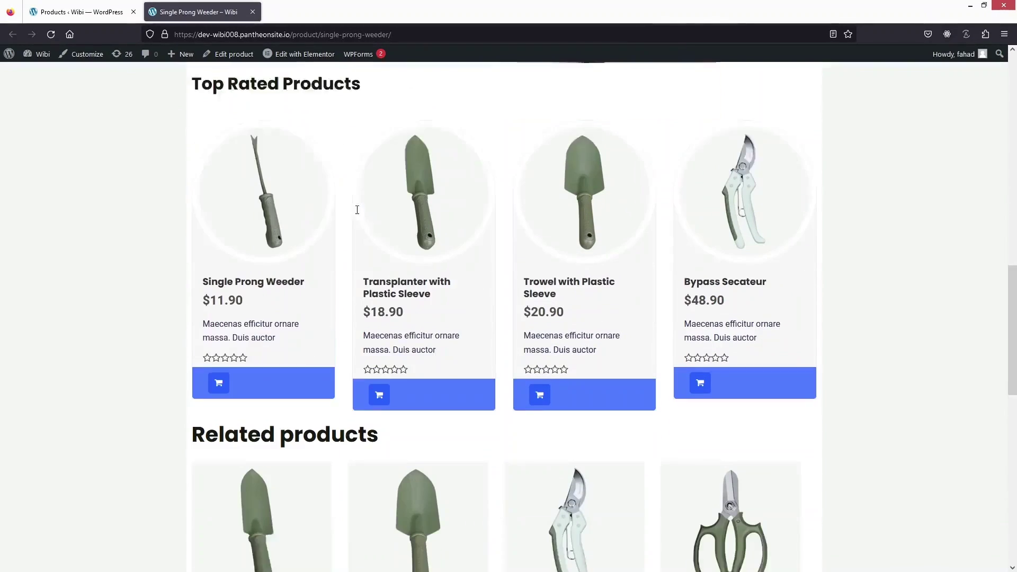
{"action": "scroll", "coordinate": [258, 344], "scroll_direction": "down", "scroll_amount": 3}
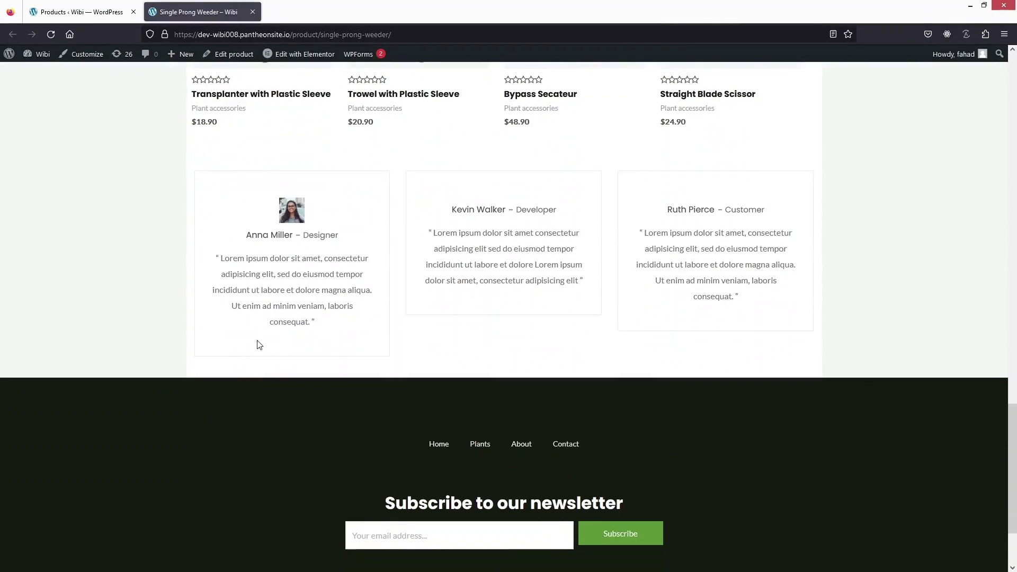